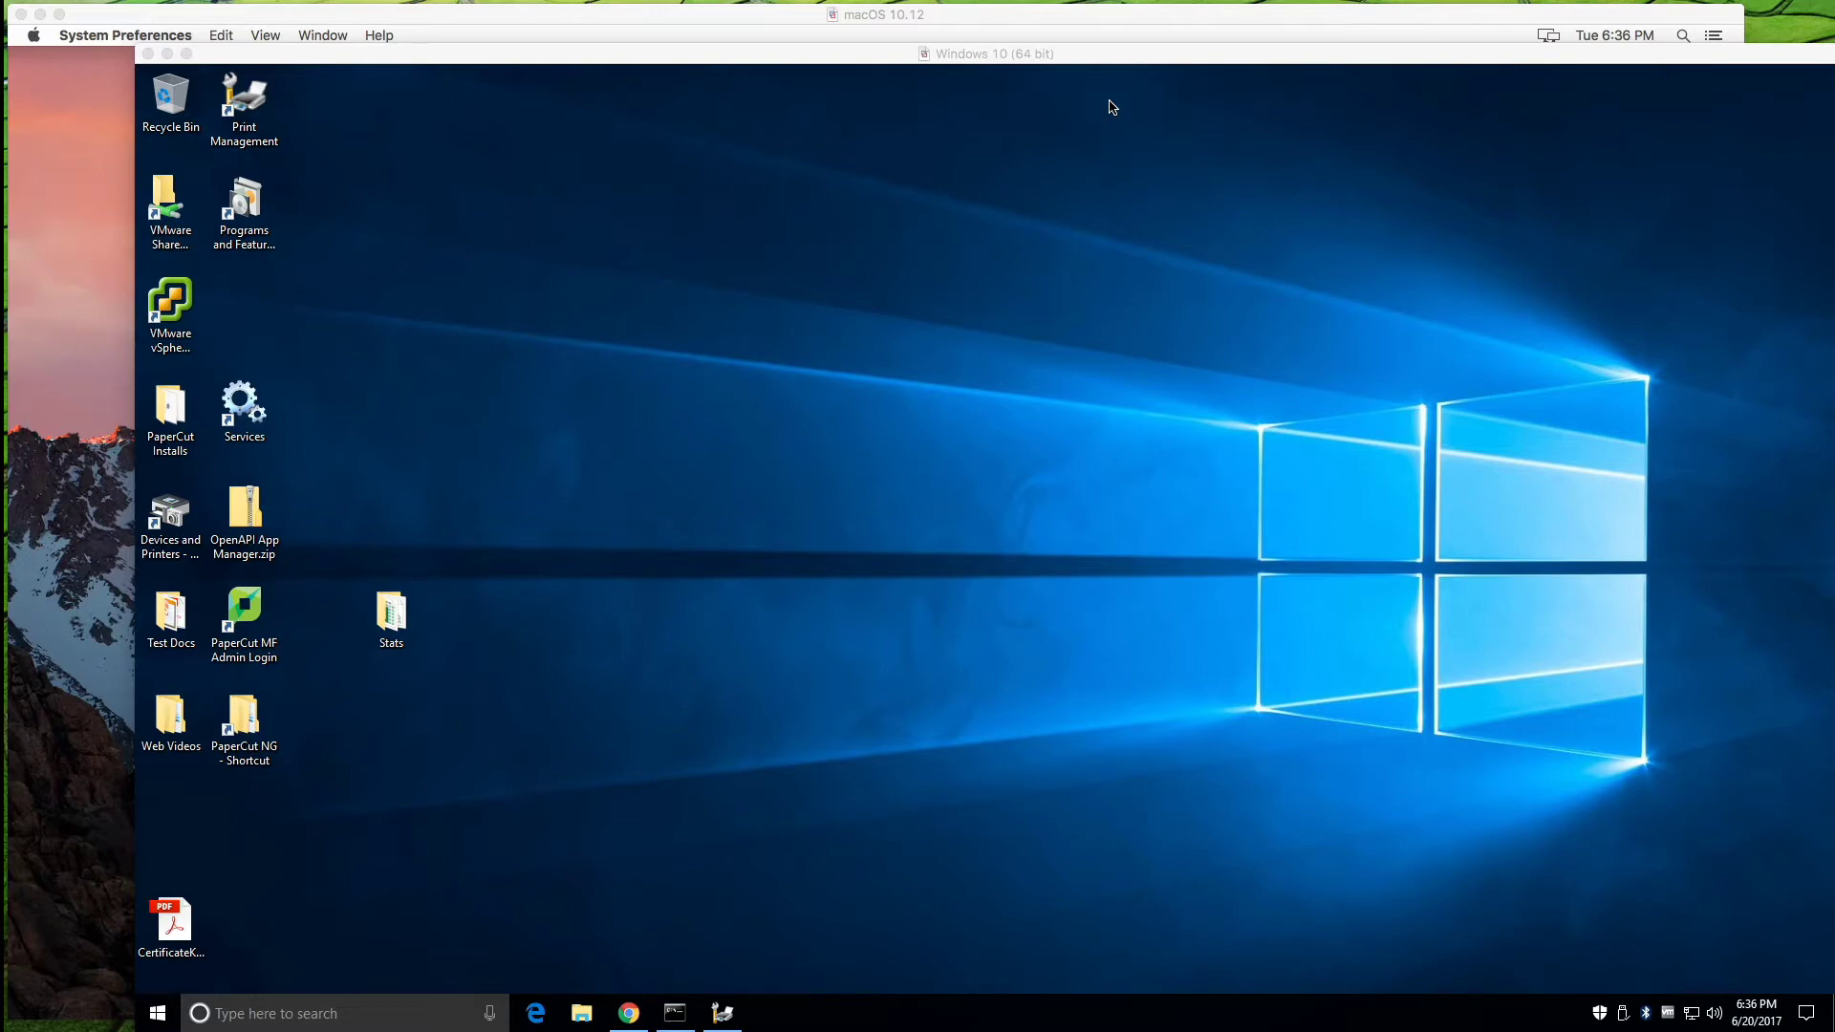
Step: Focus the Windows 10 virtual machine window in VMware
left_click(1123, 63)
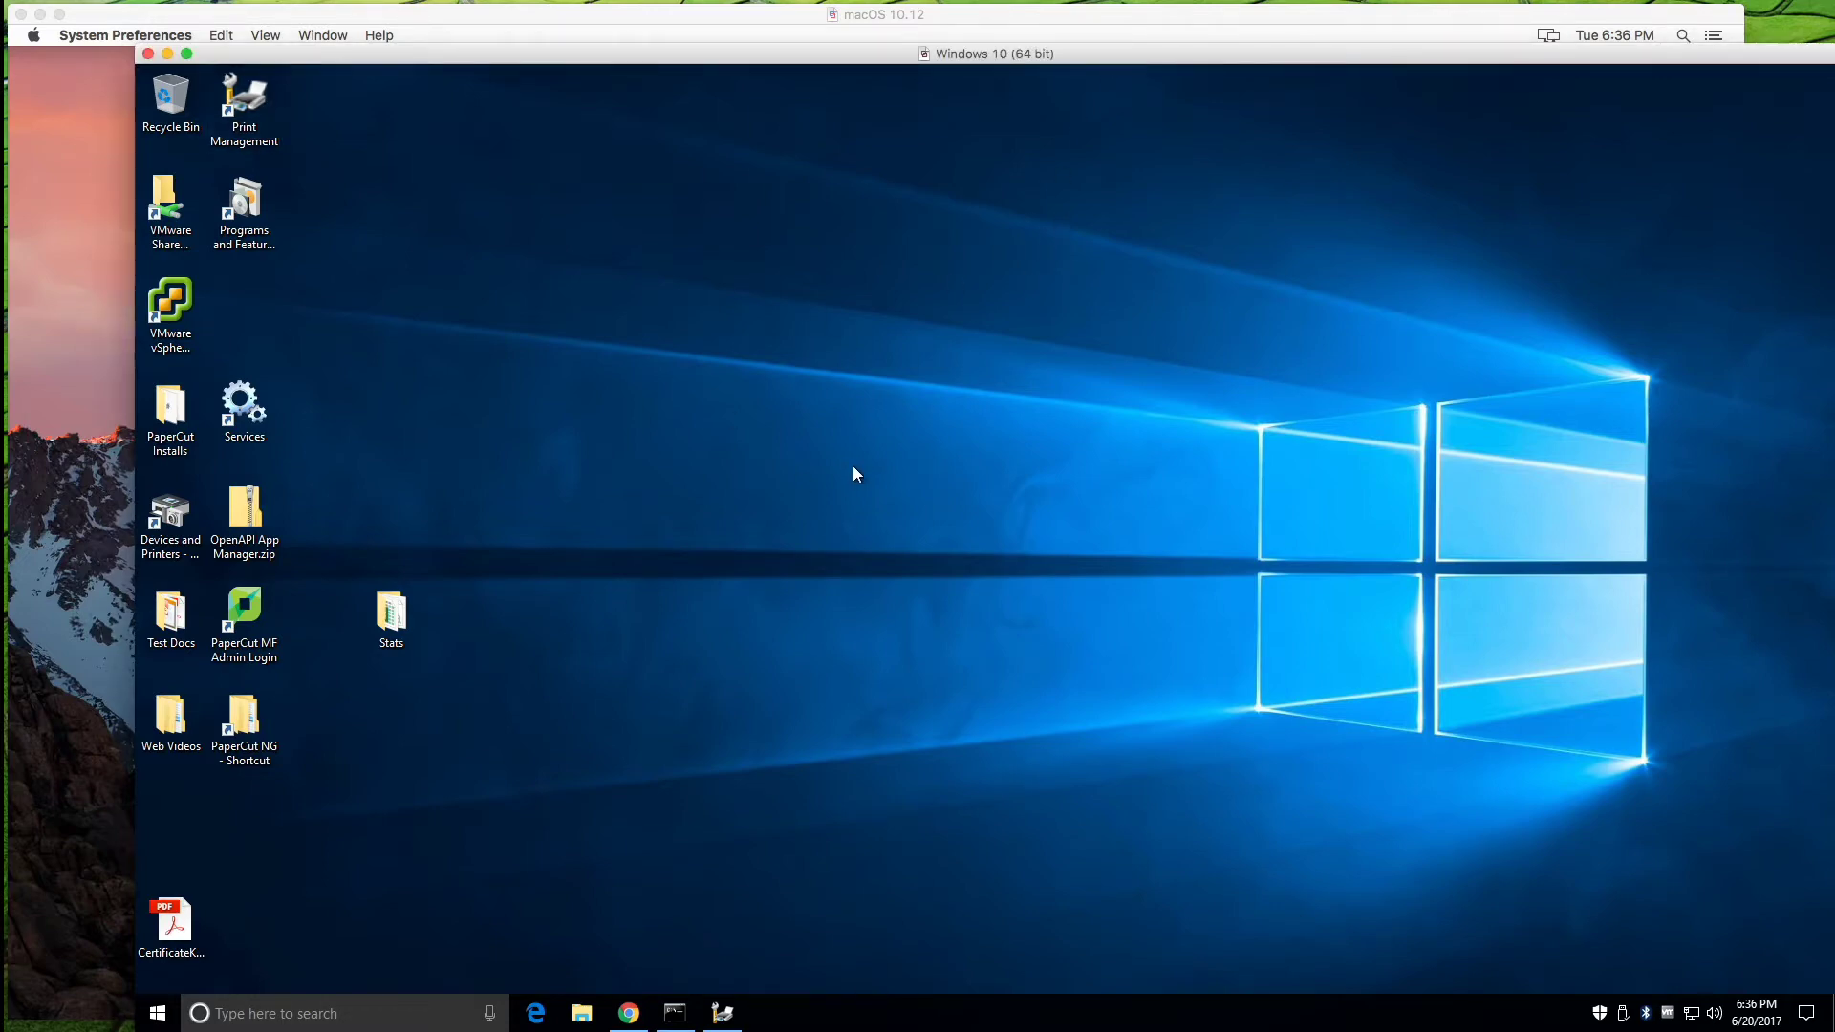
Step: Review Windows Print Management and PaperCut's About page, then bring the macOS VM forward
left_click(723, 1012)
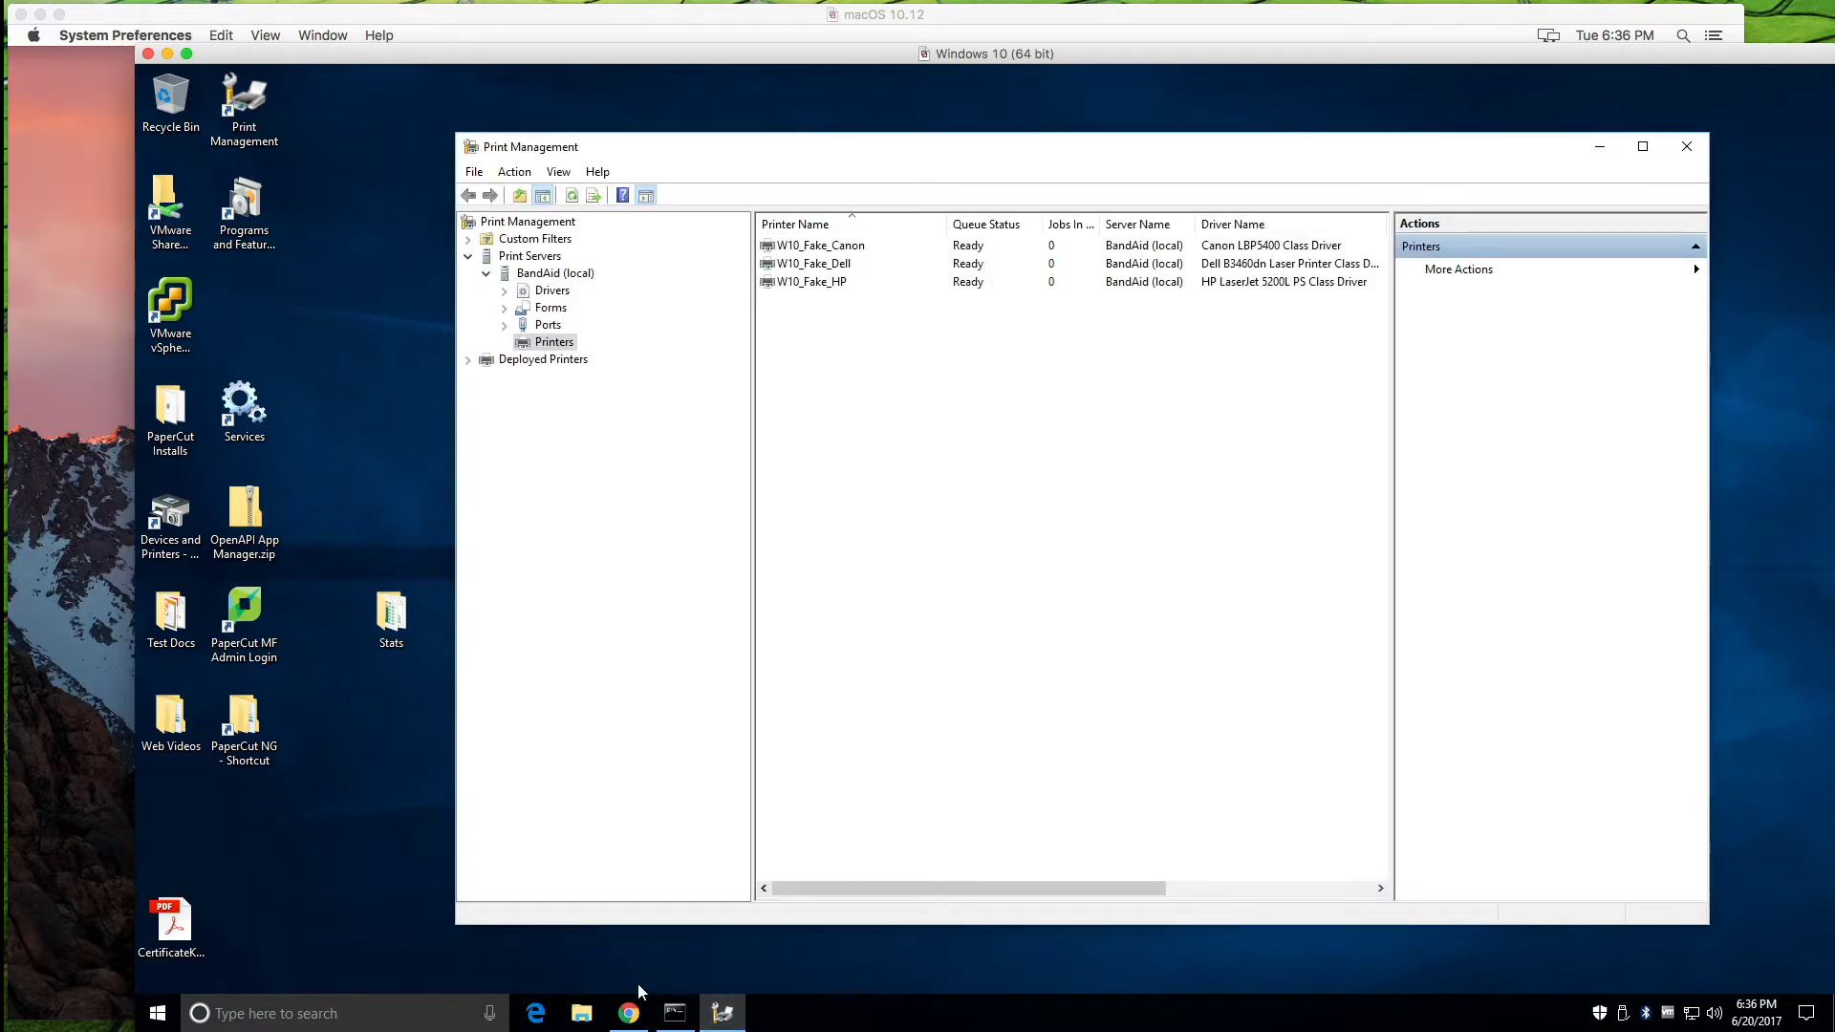
left_click(629, 1015)
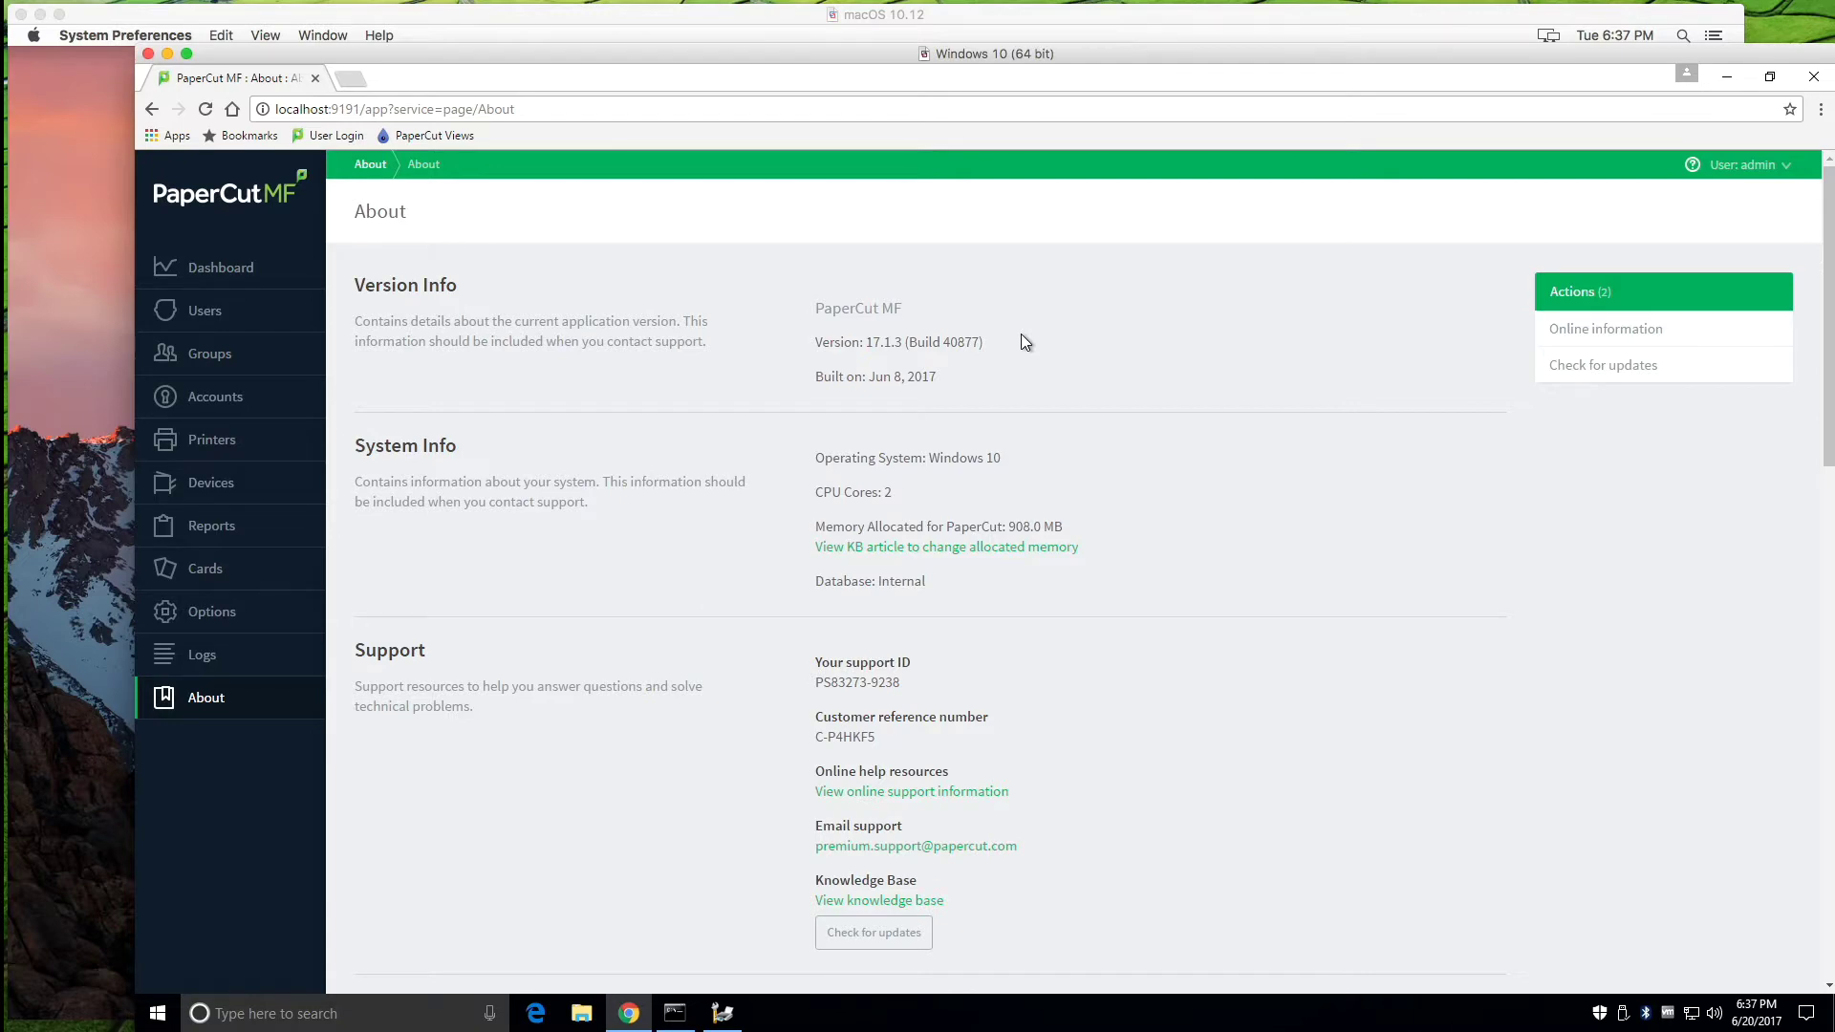
left_click(276, 21)
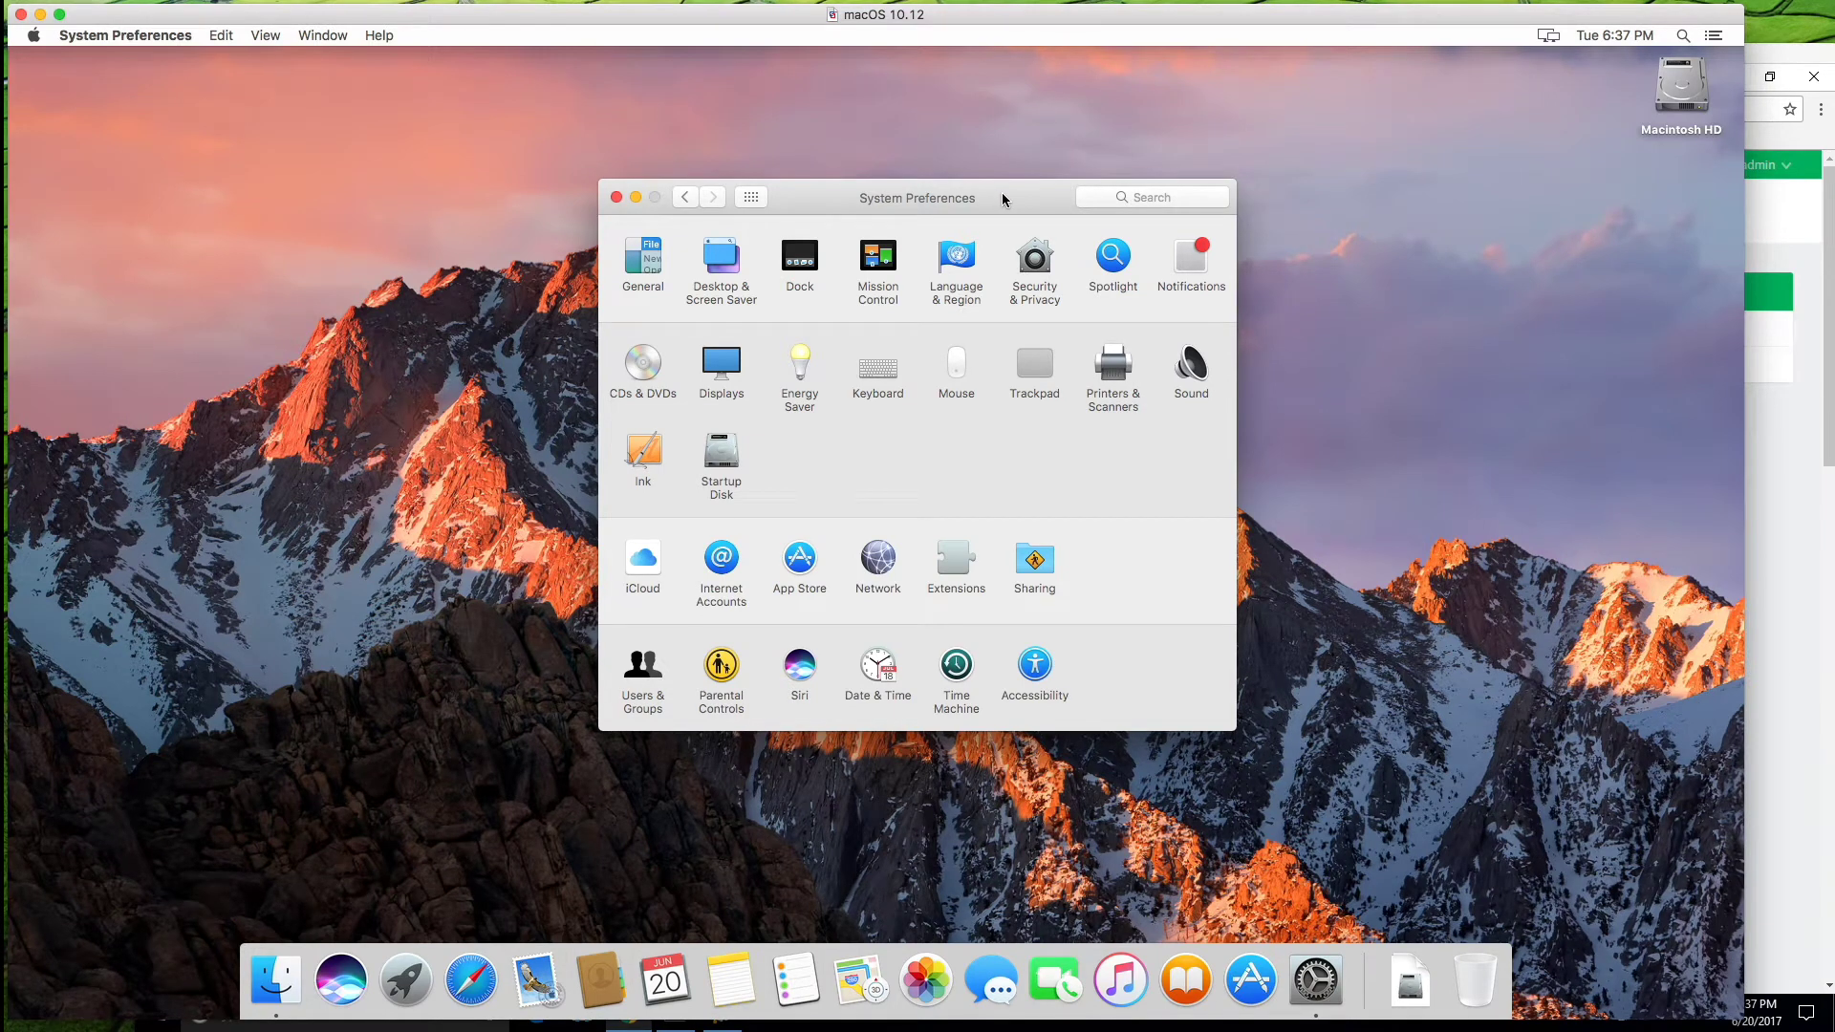
Step: Check About This Mac for macOS Sierra 10.12.5, then open Printers & Scanners
left_click(32, 35)
left_click(45, 60)
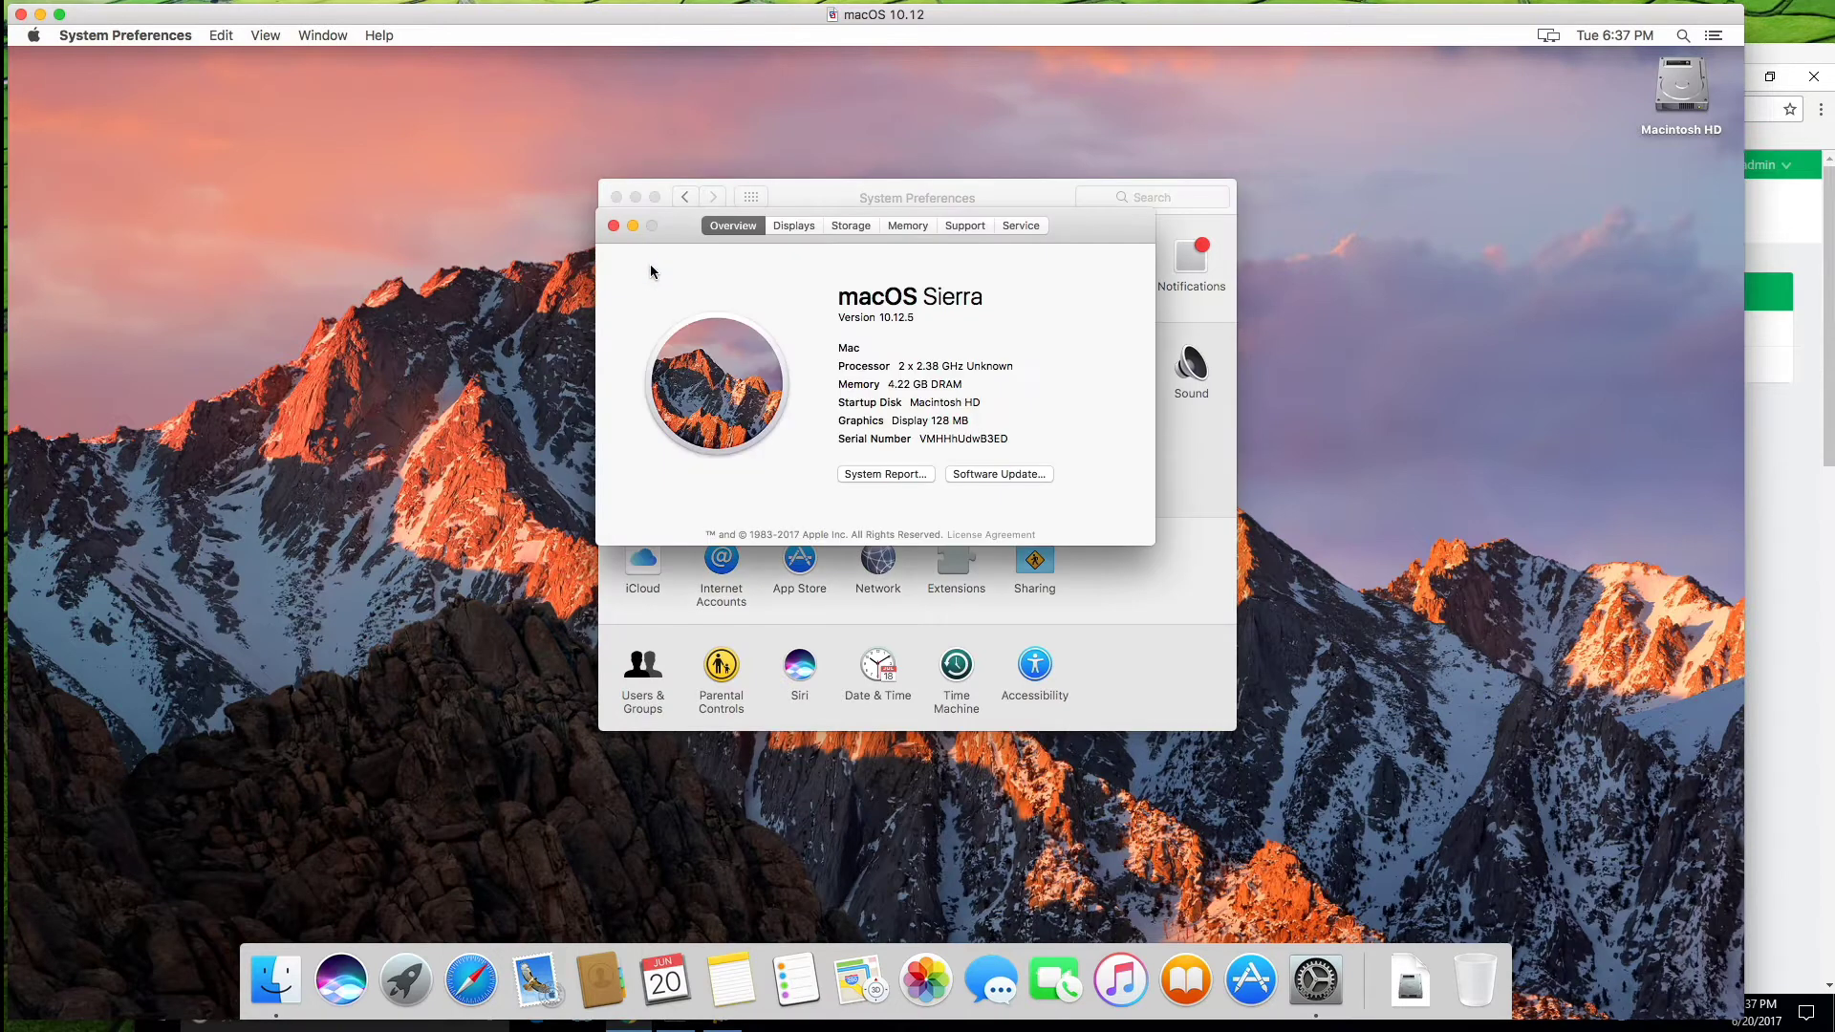
left_click(614, 226)
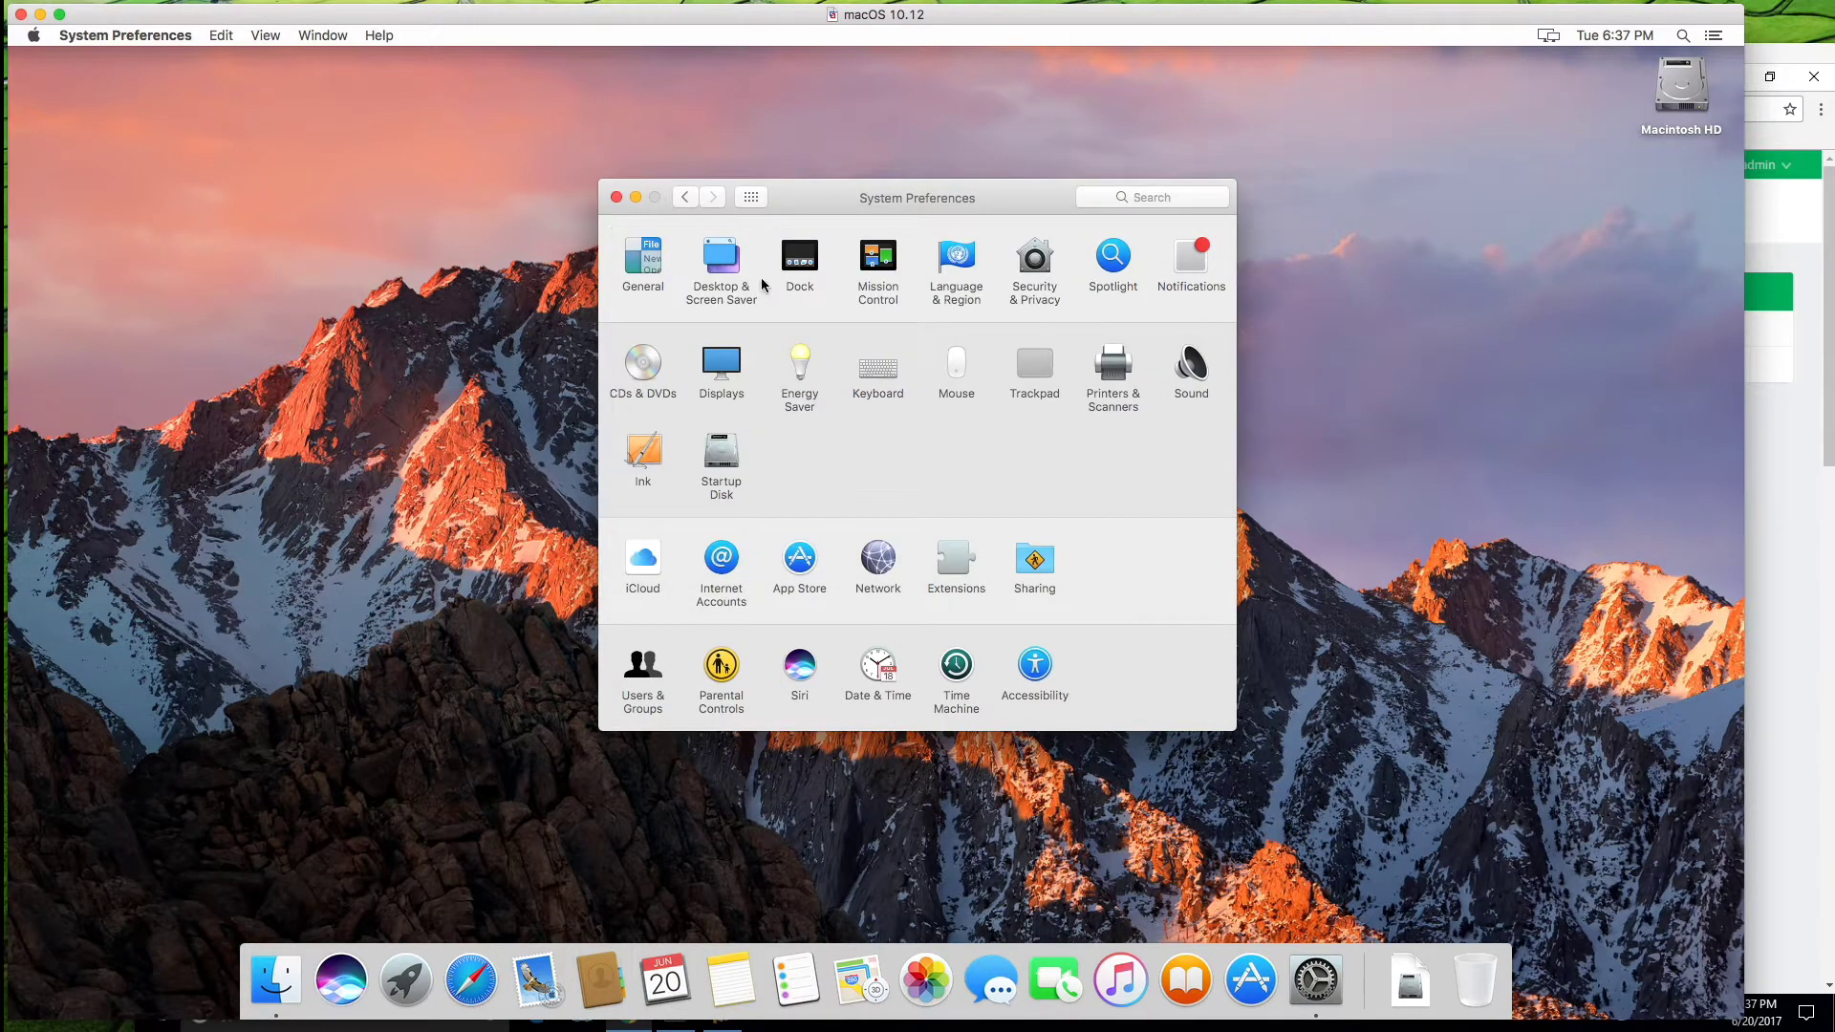
left_click(1115, 368)
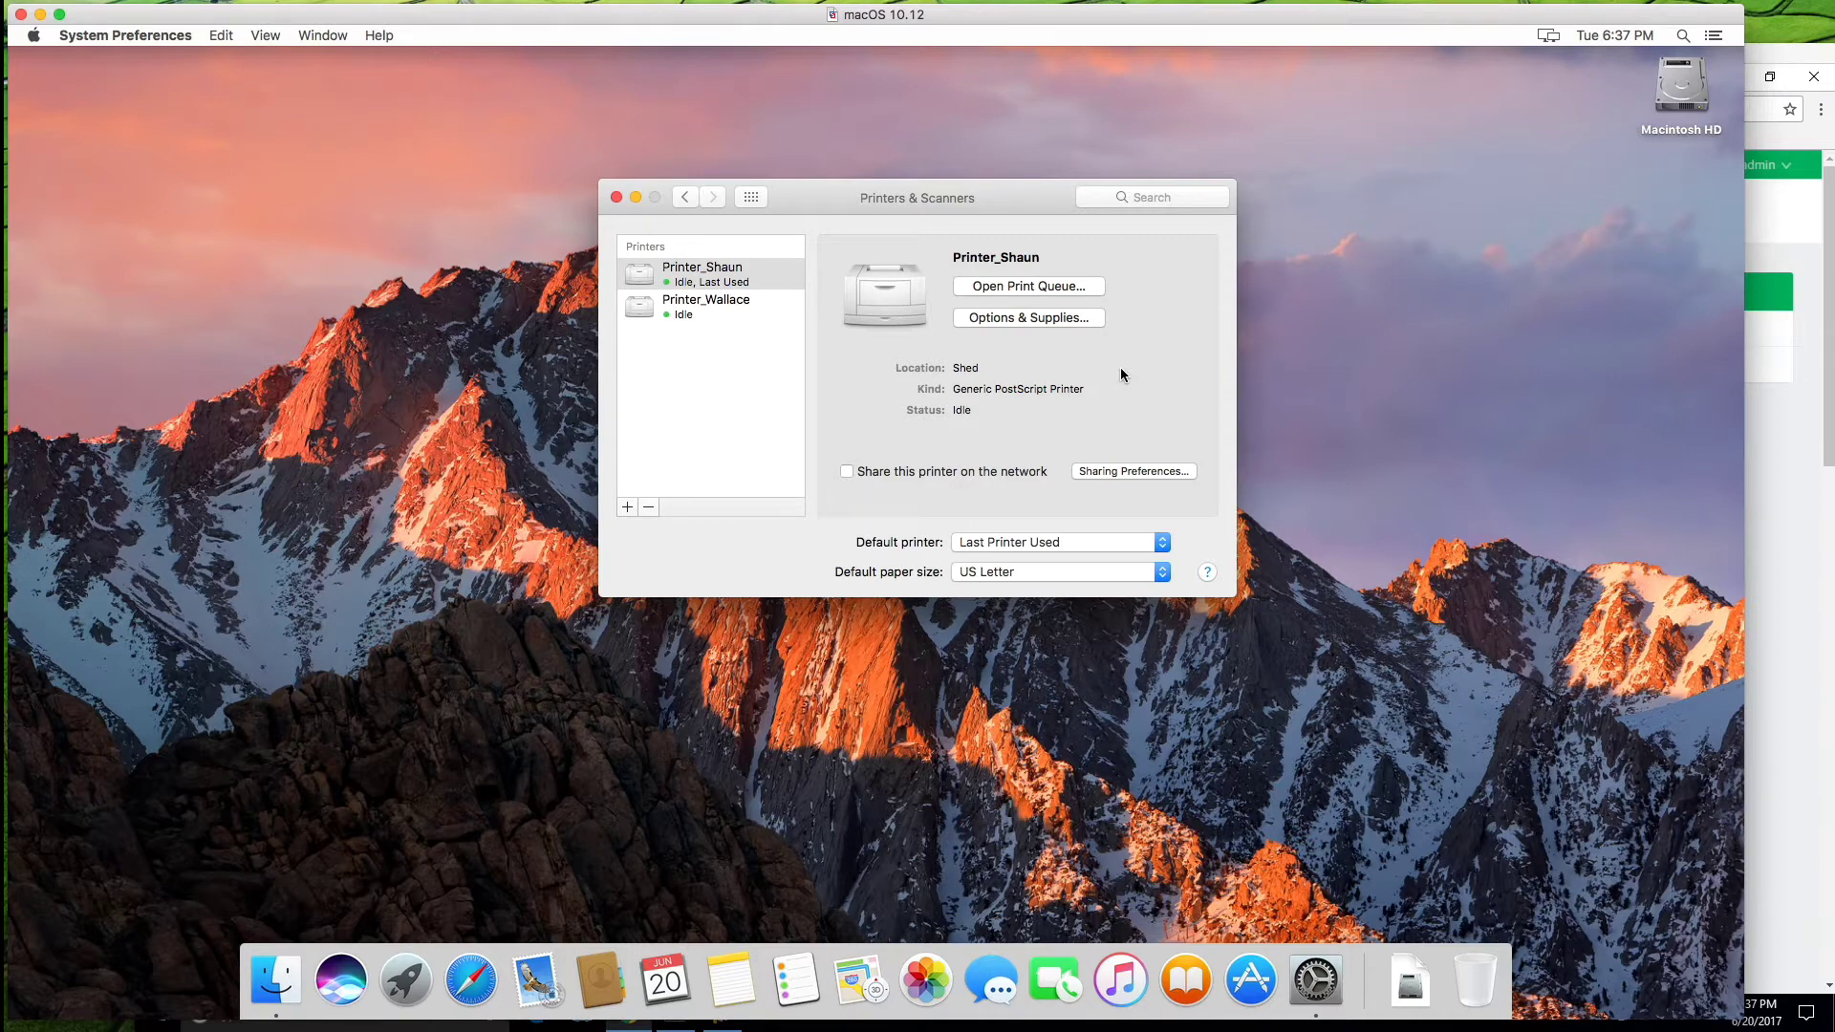
Step: Compare PaperCut's four-queue Printer List with Windows Print Management, then return to the Mac's printers
left_click(1763, 50)
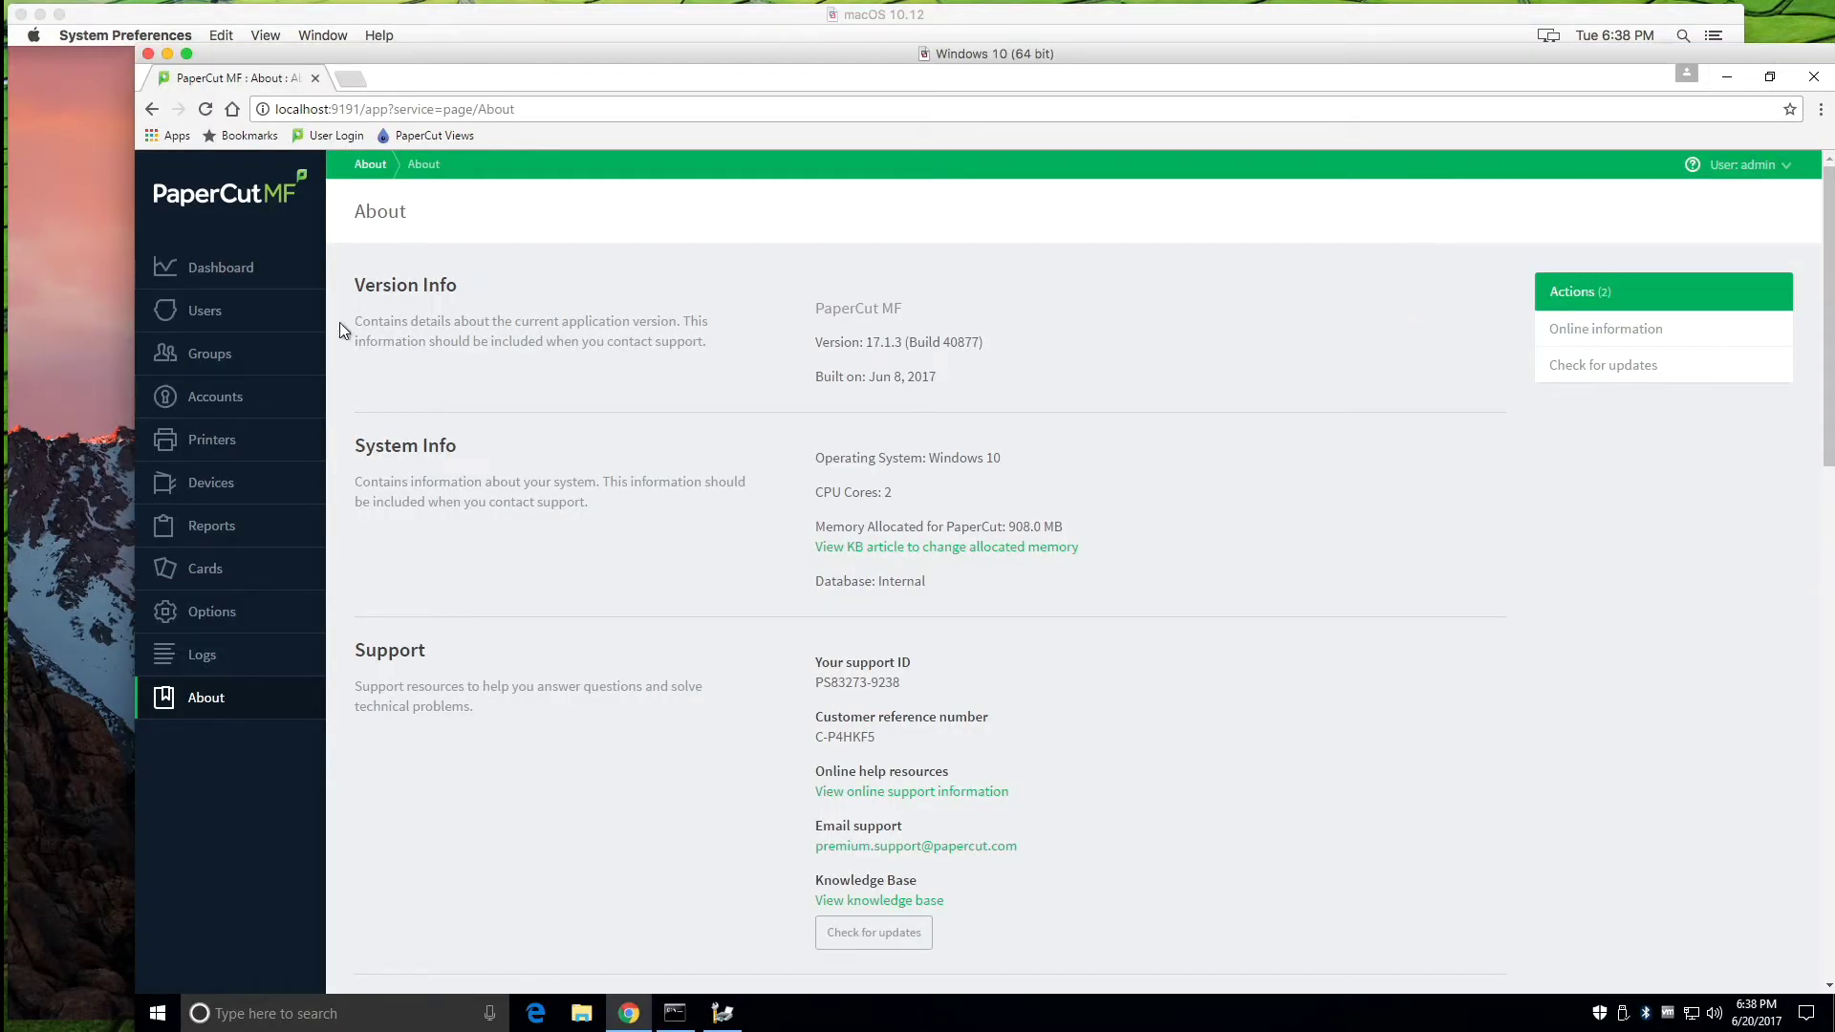
left_click(221, 445)
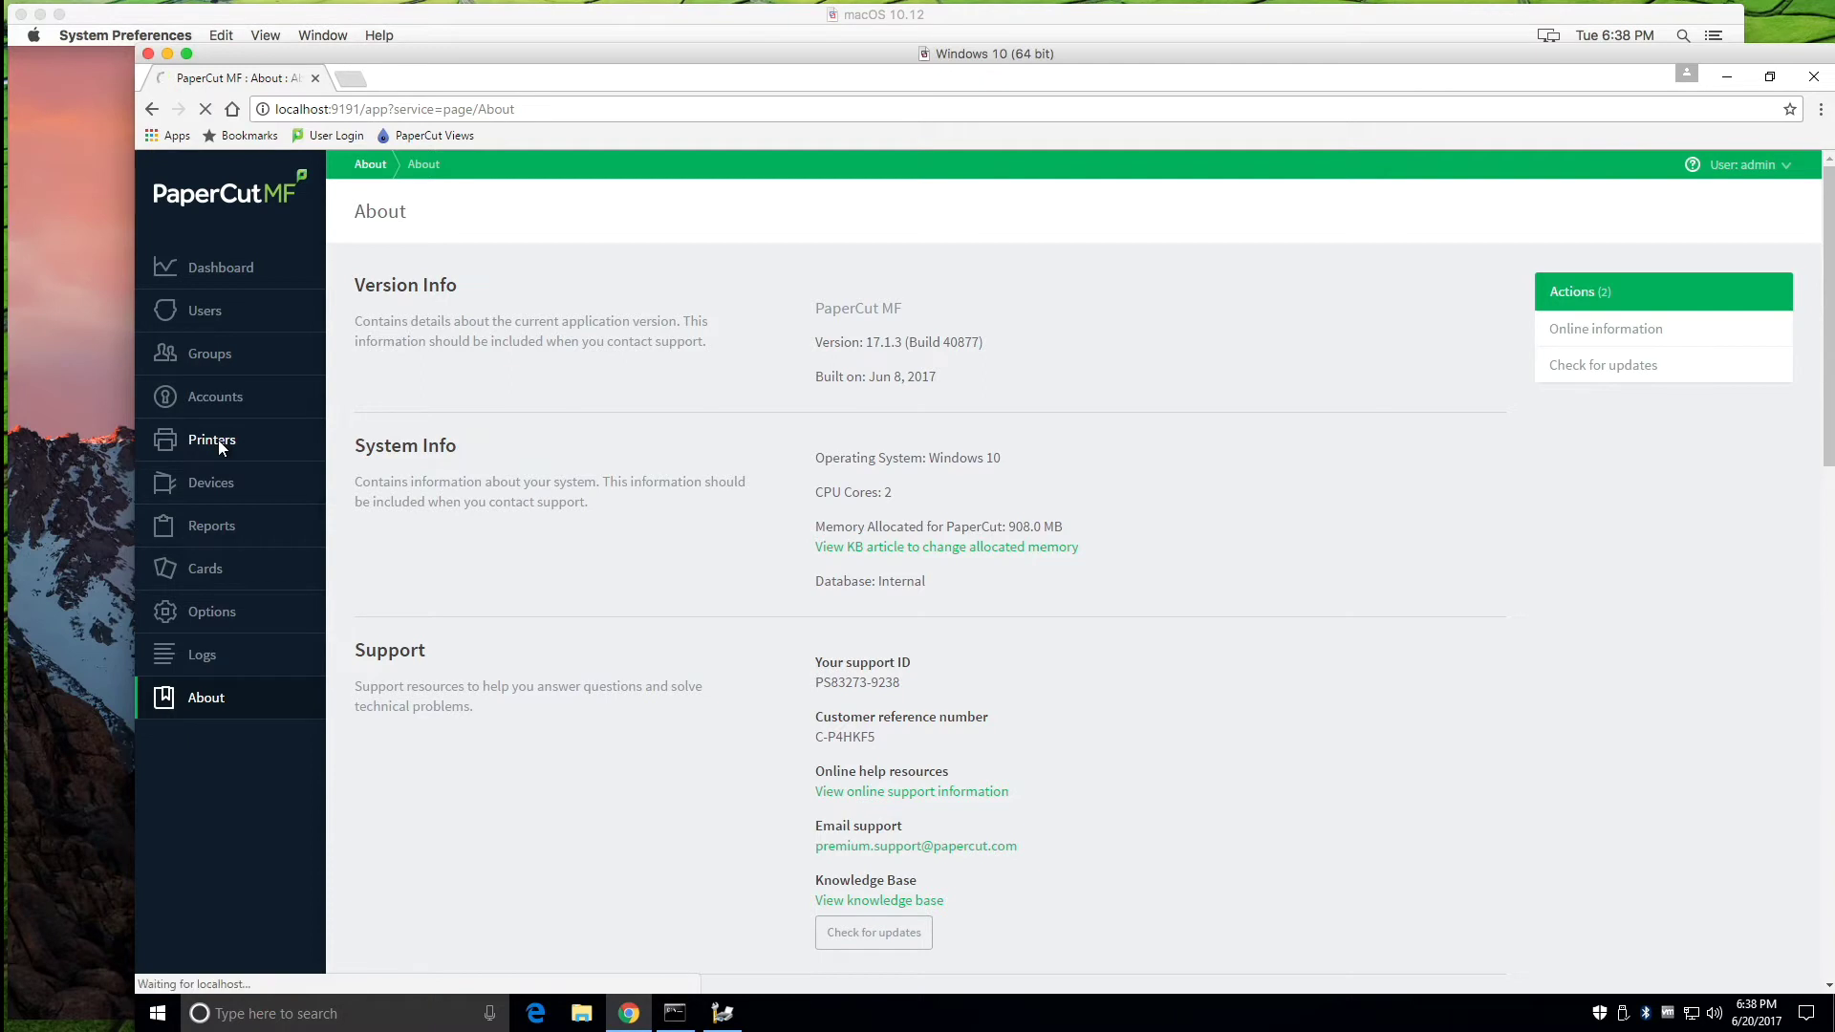
left_click(723, 1015)
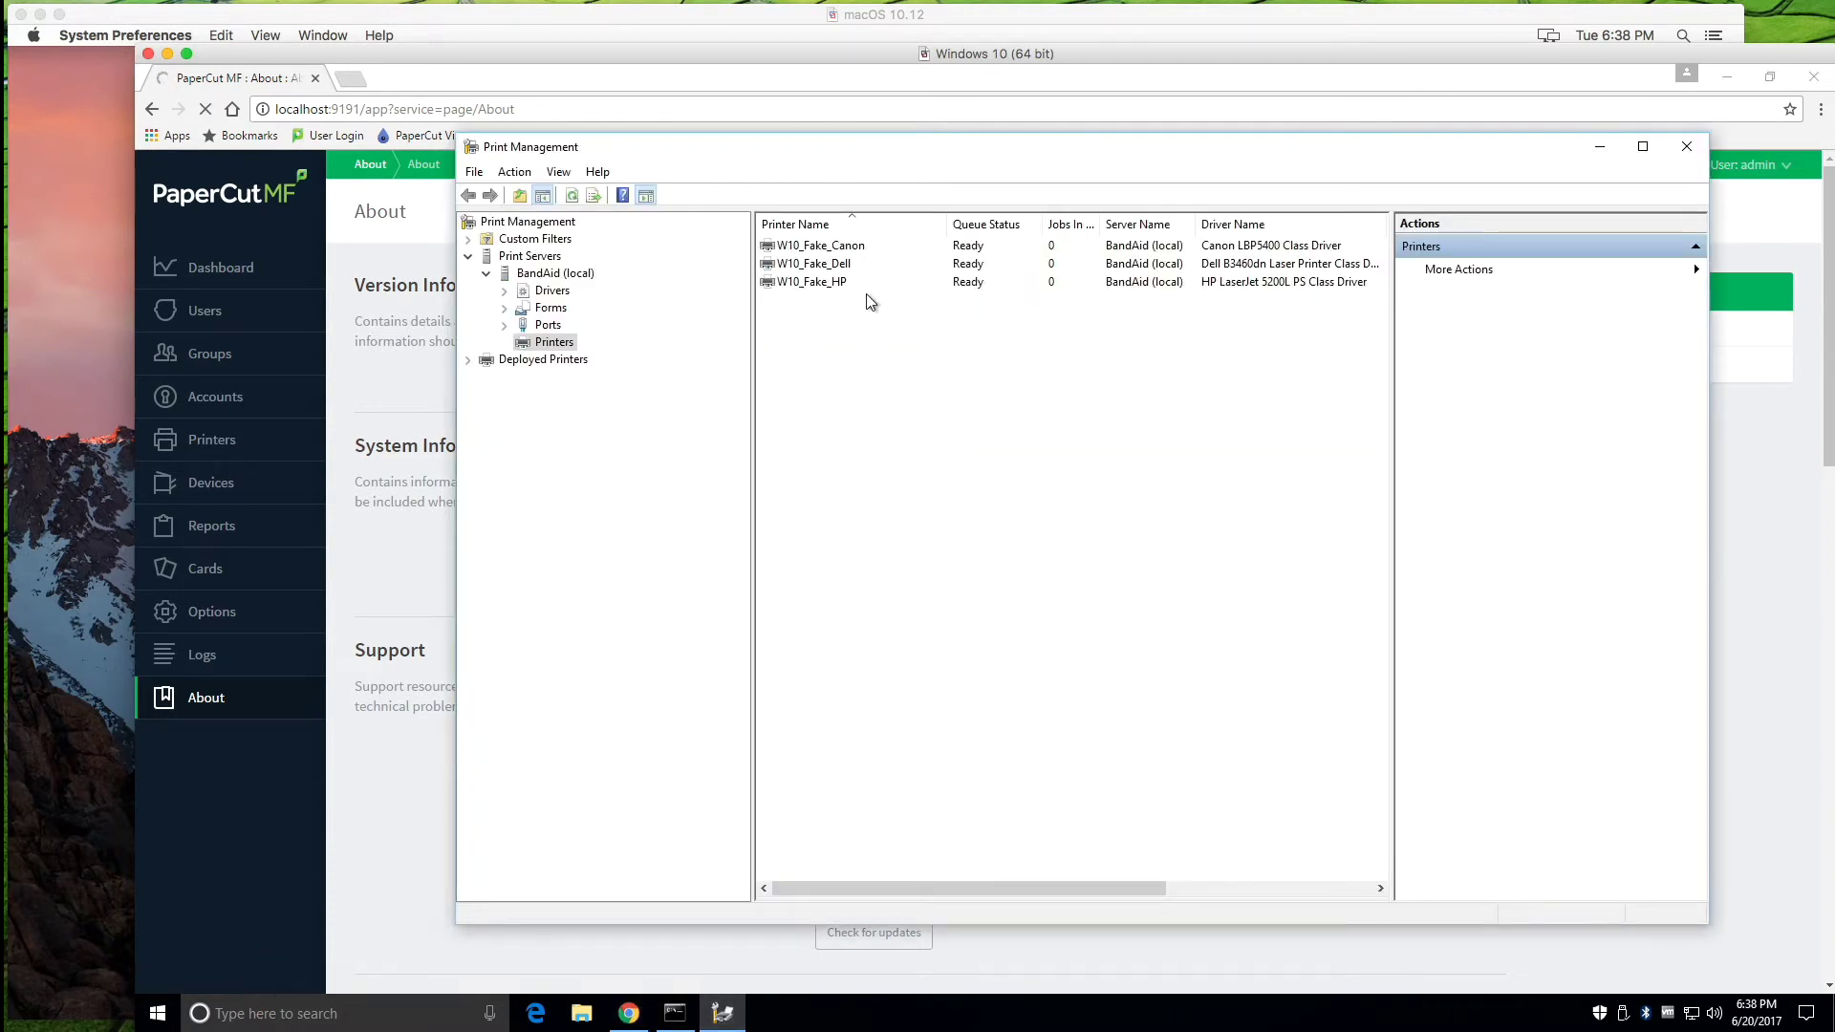
left_click(880, 78)
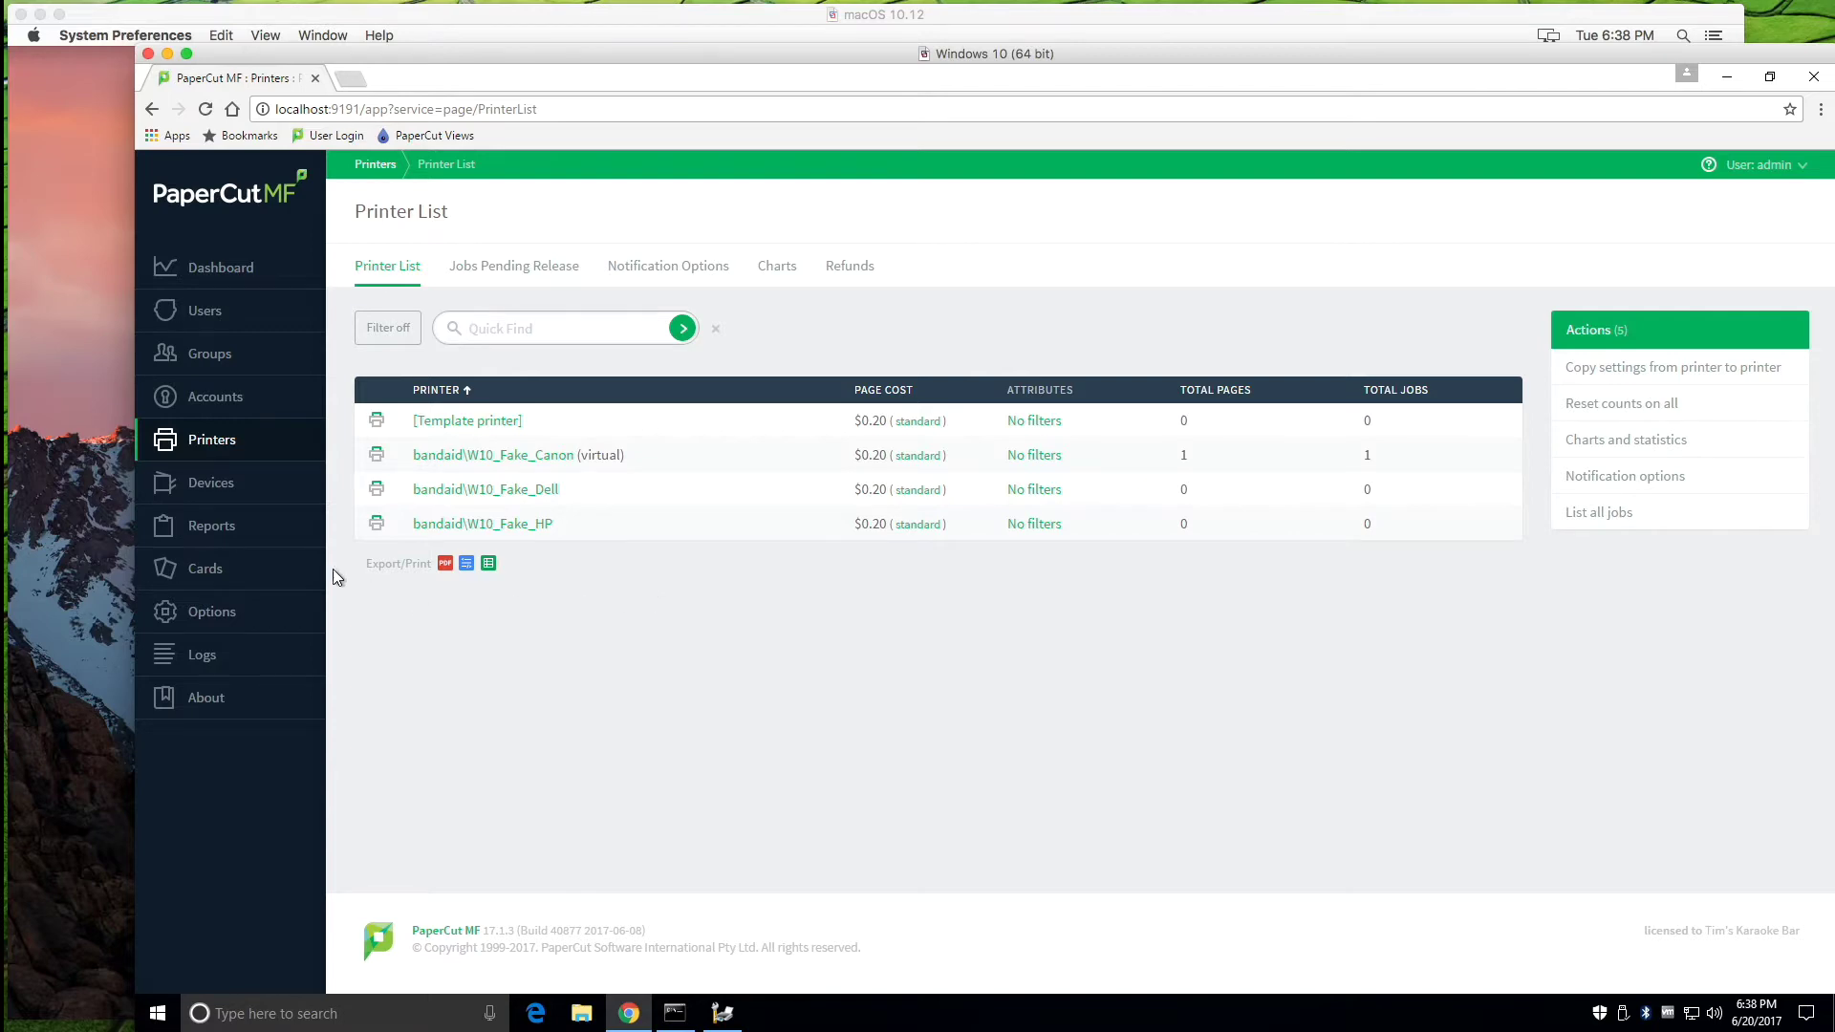
left_click(94, 490)
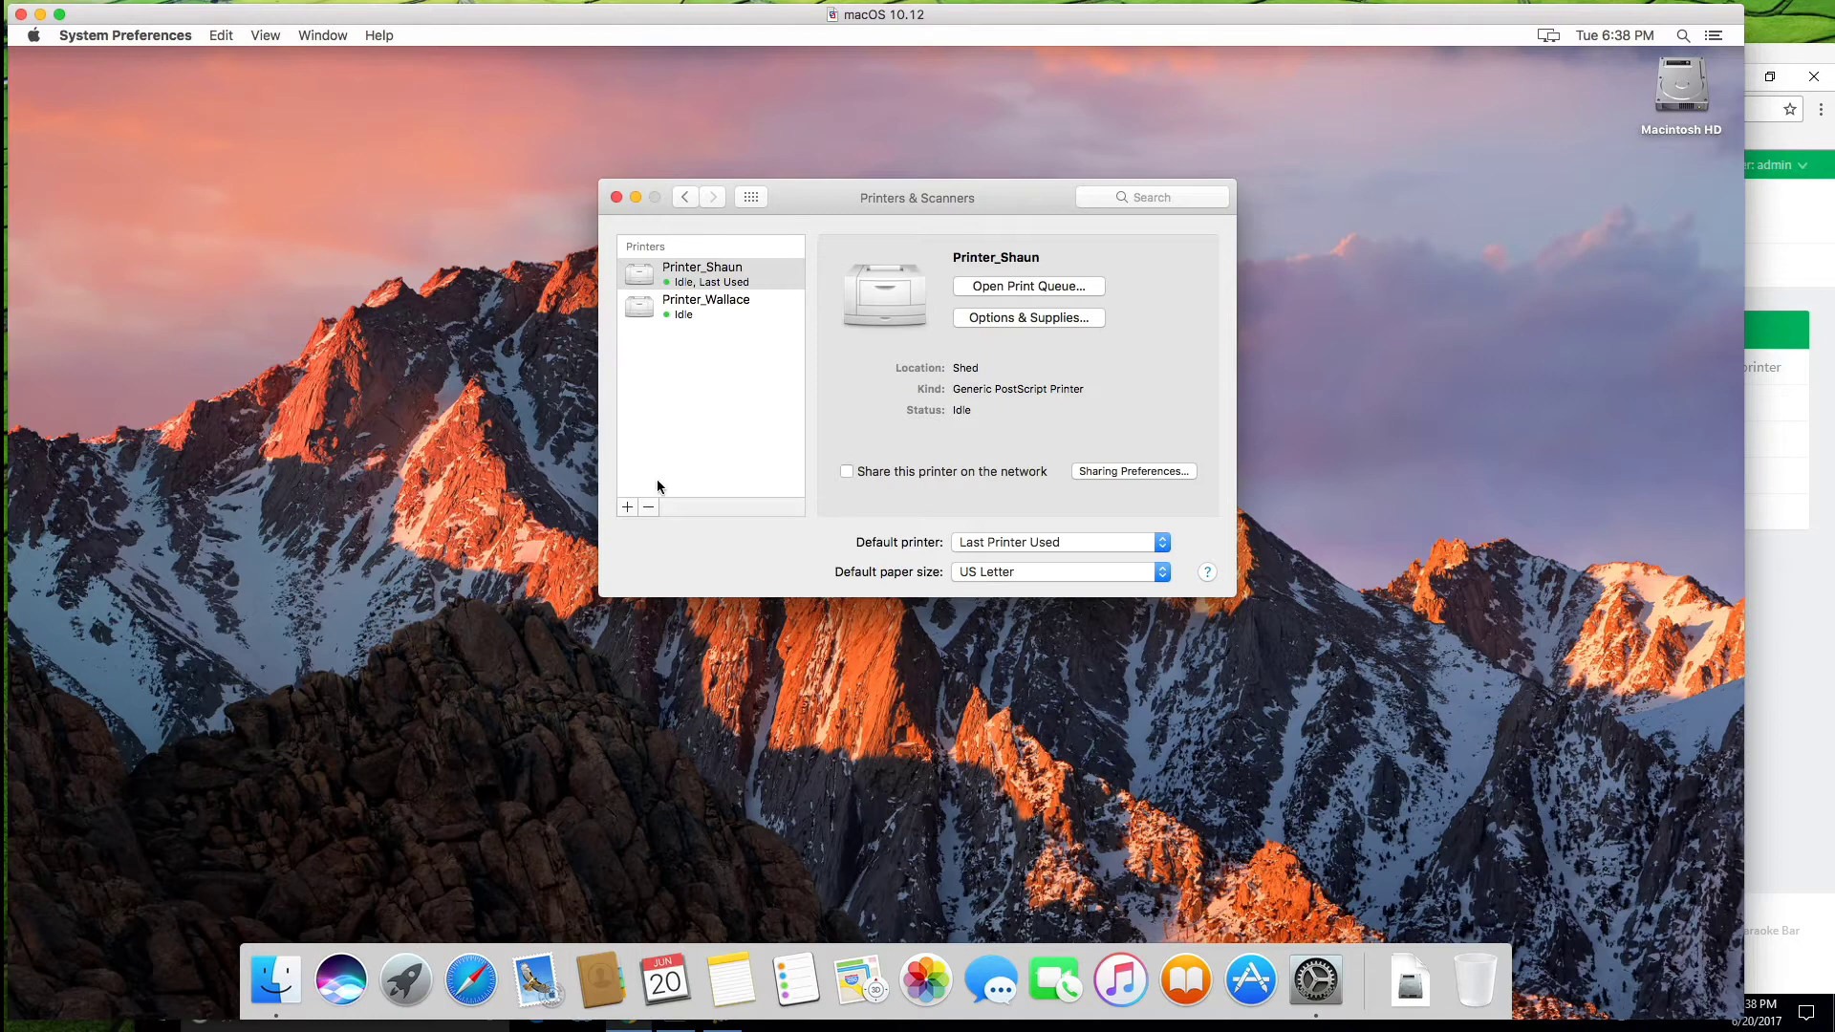
Step: Enter an IP printer with address 10.1.10.114, name Printer_Gromit and location Dogwarts
left_click(627, 508)
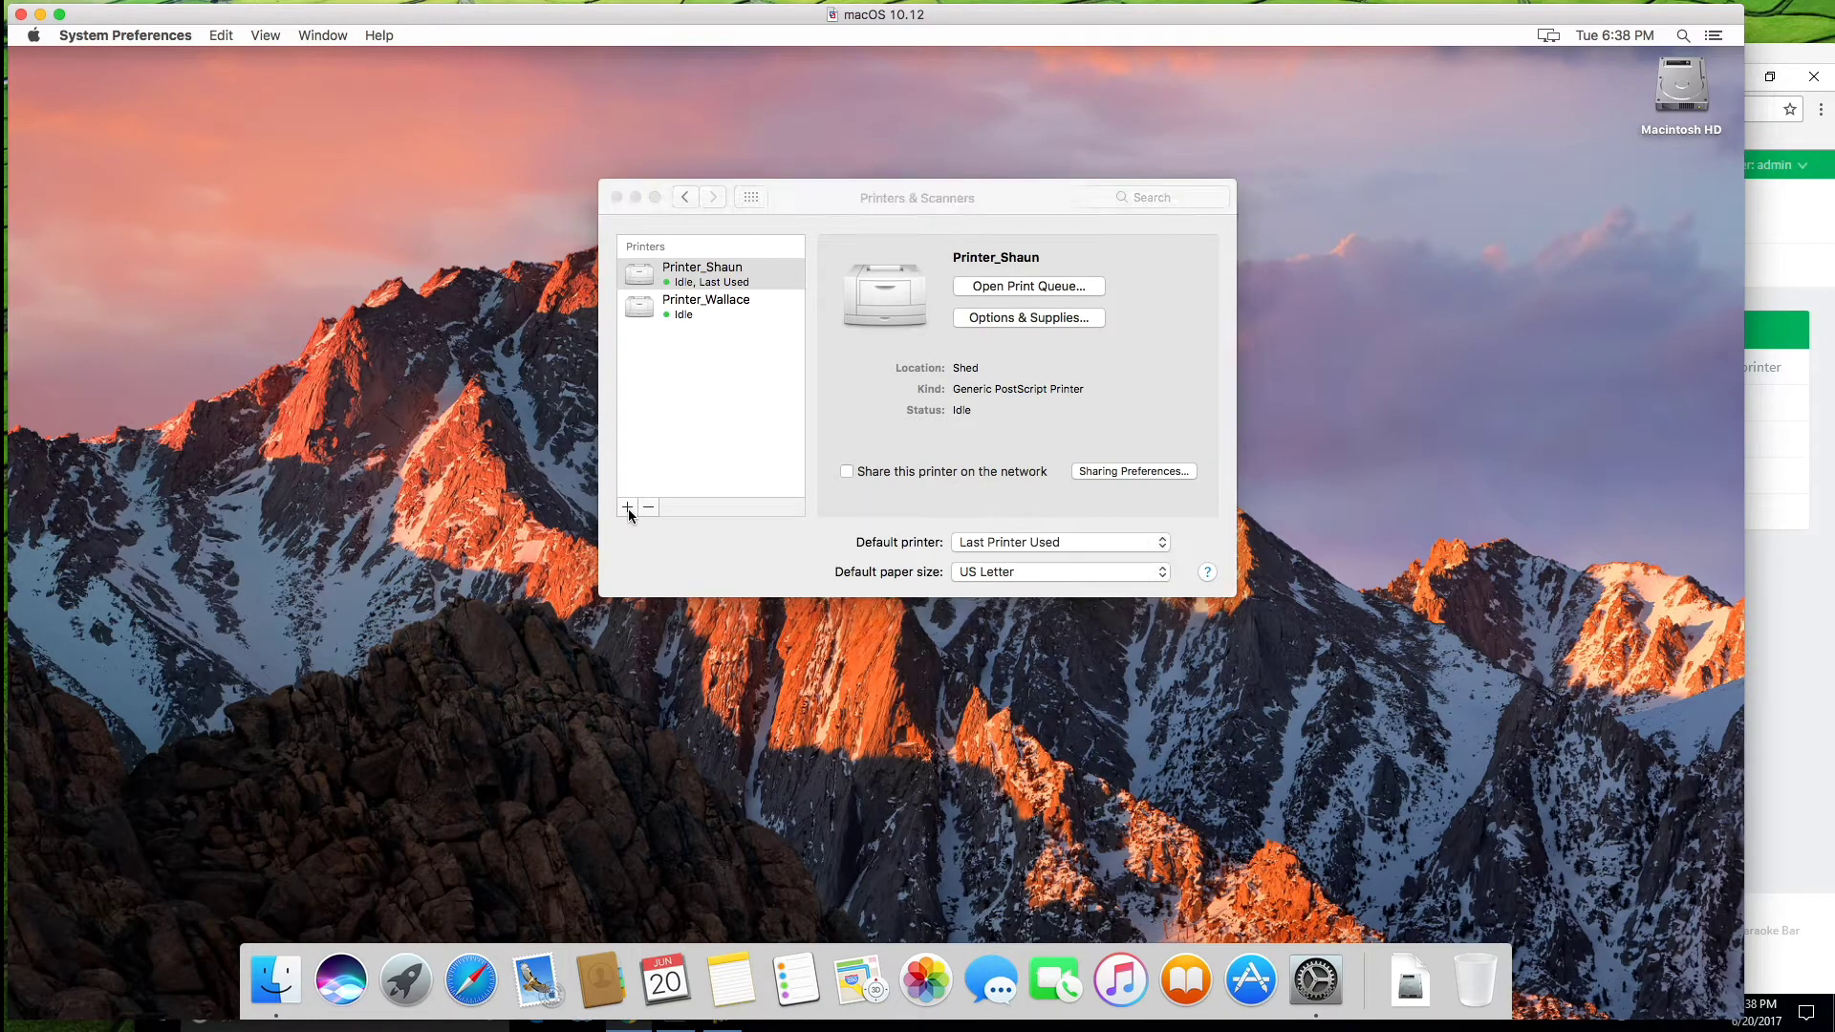
left_click_drag(631, 360, 692, 355)
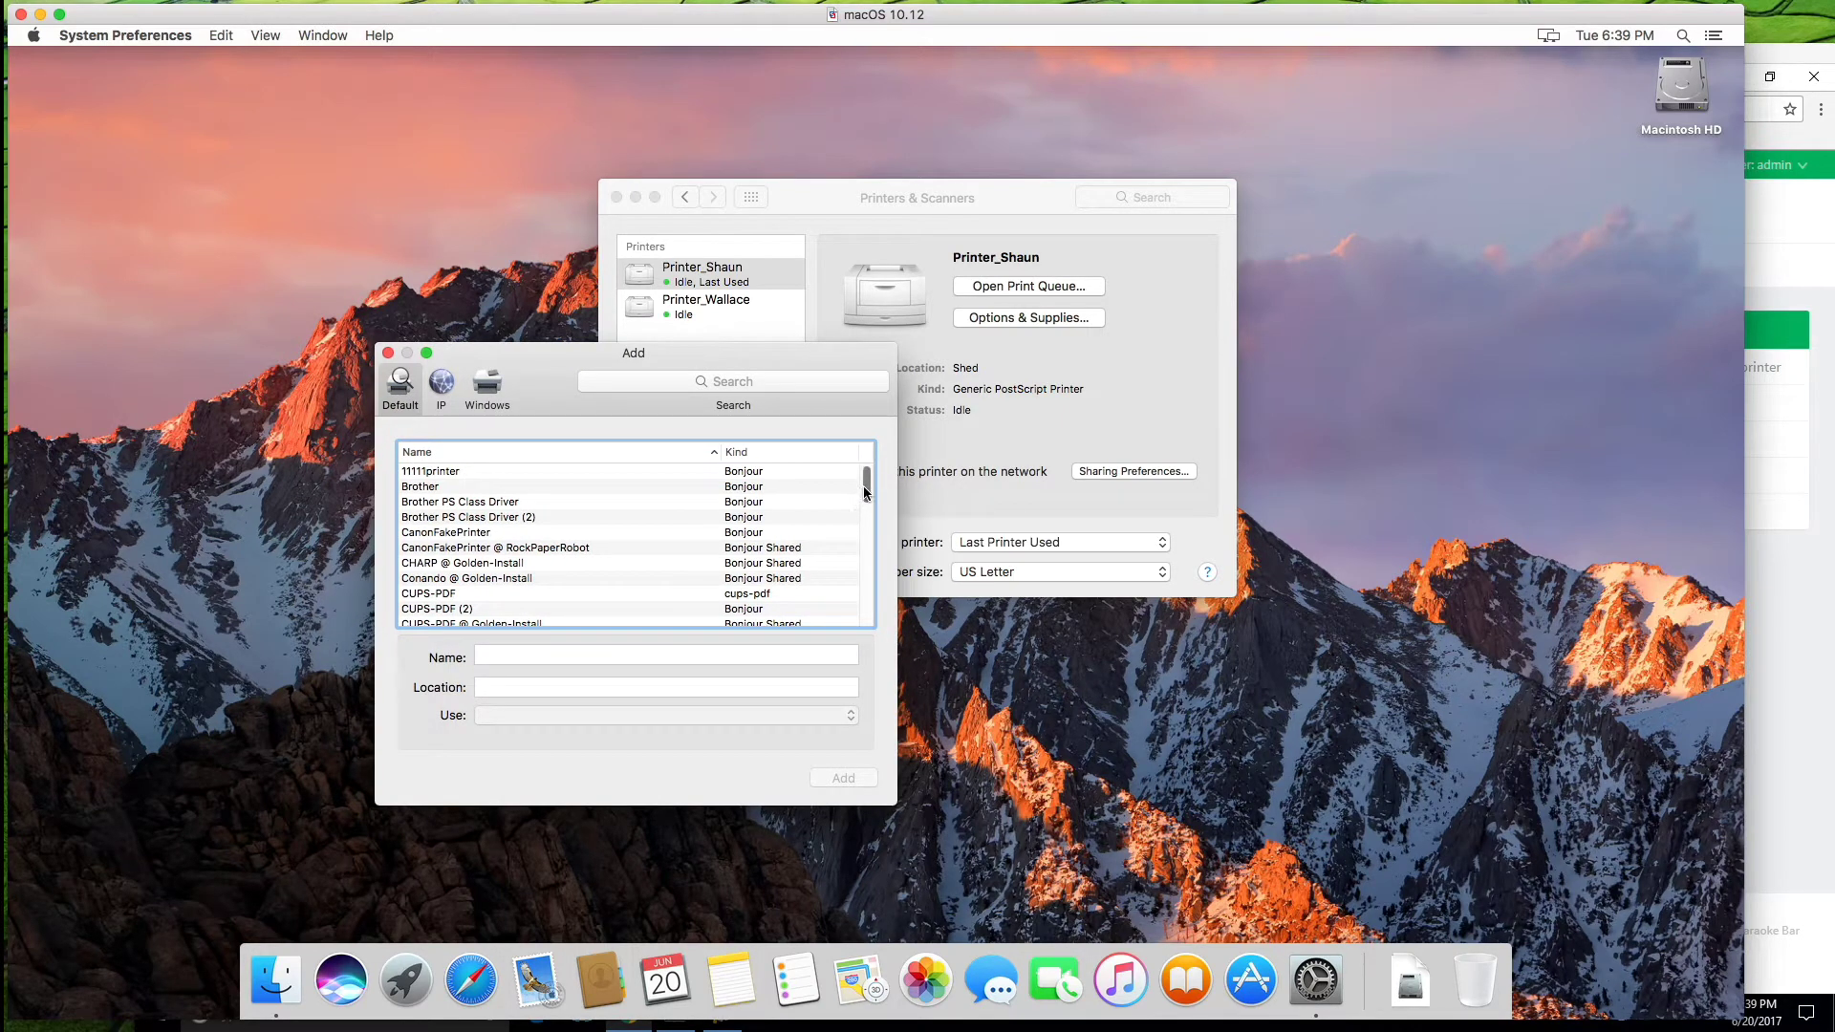
left_click_drag(863, 487, 865, 504)
left_click(442, 383)
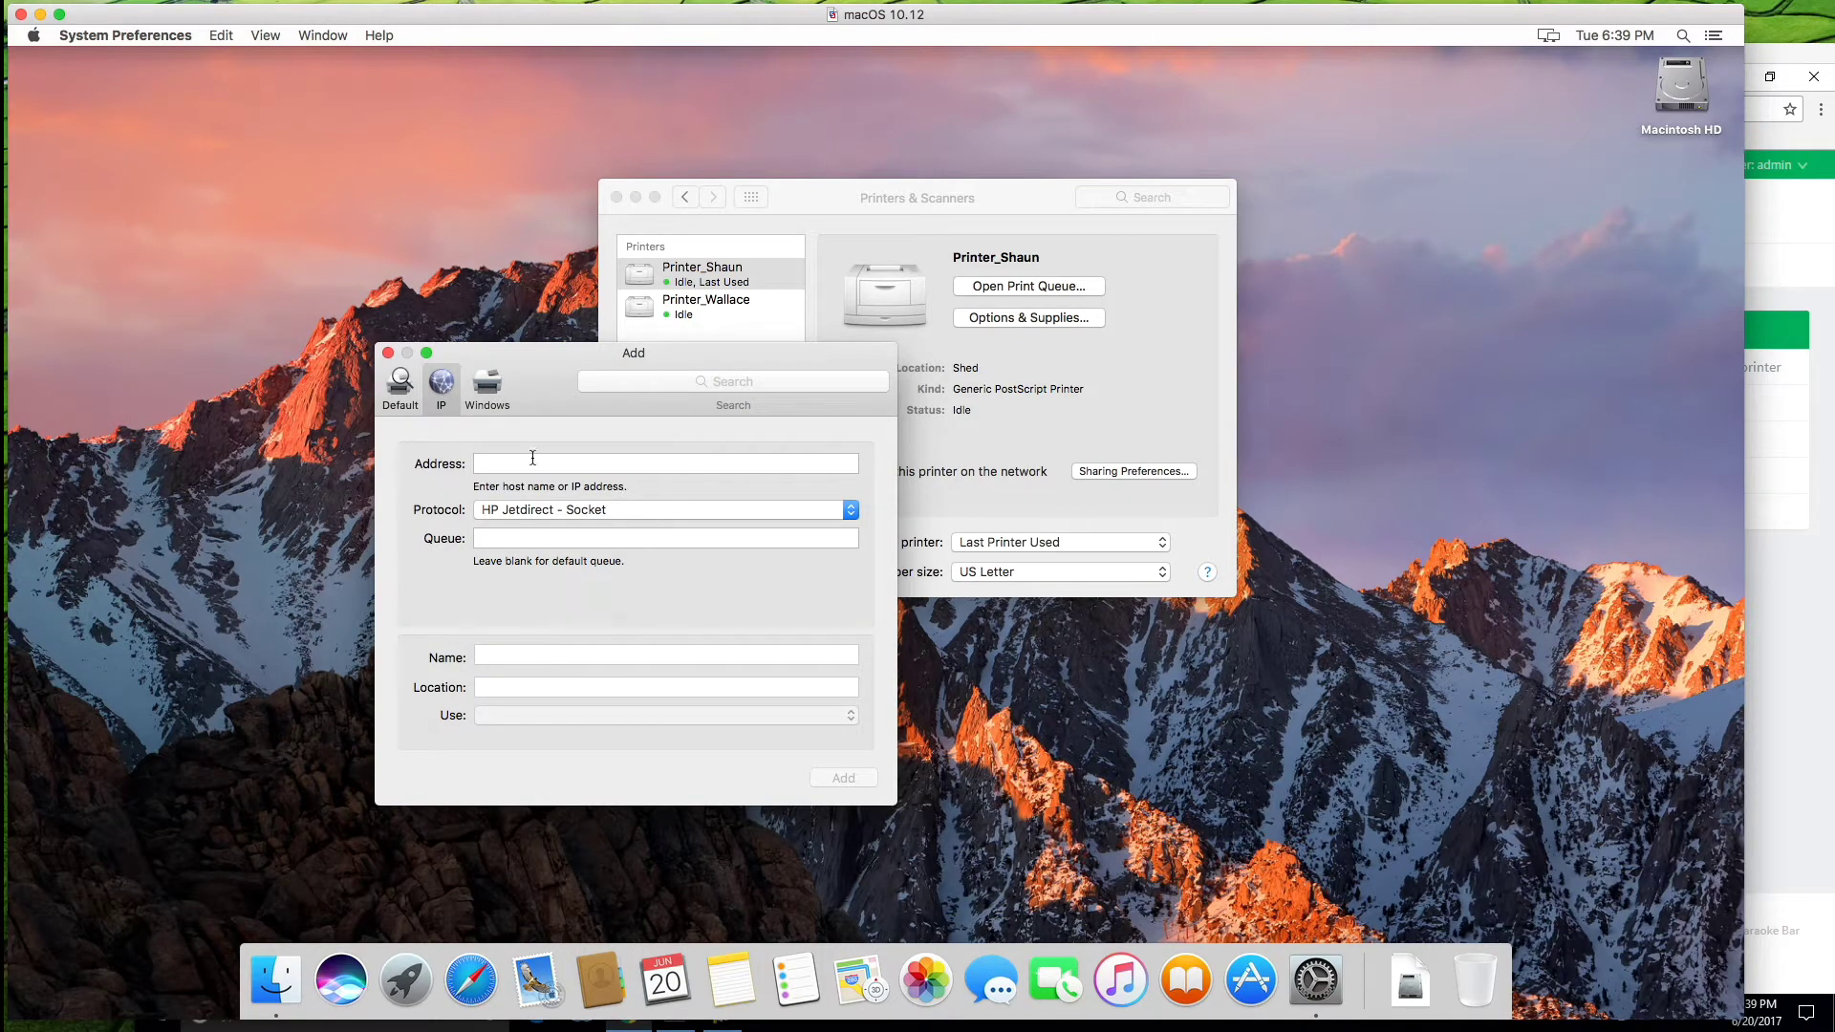
left_click(578, 462)
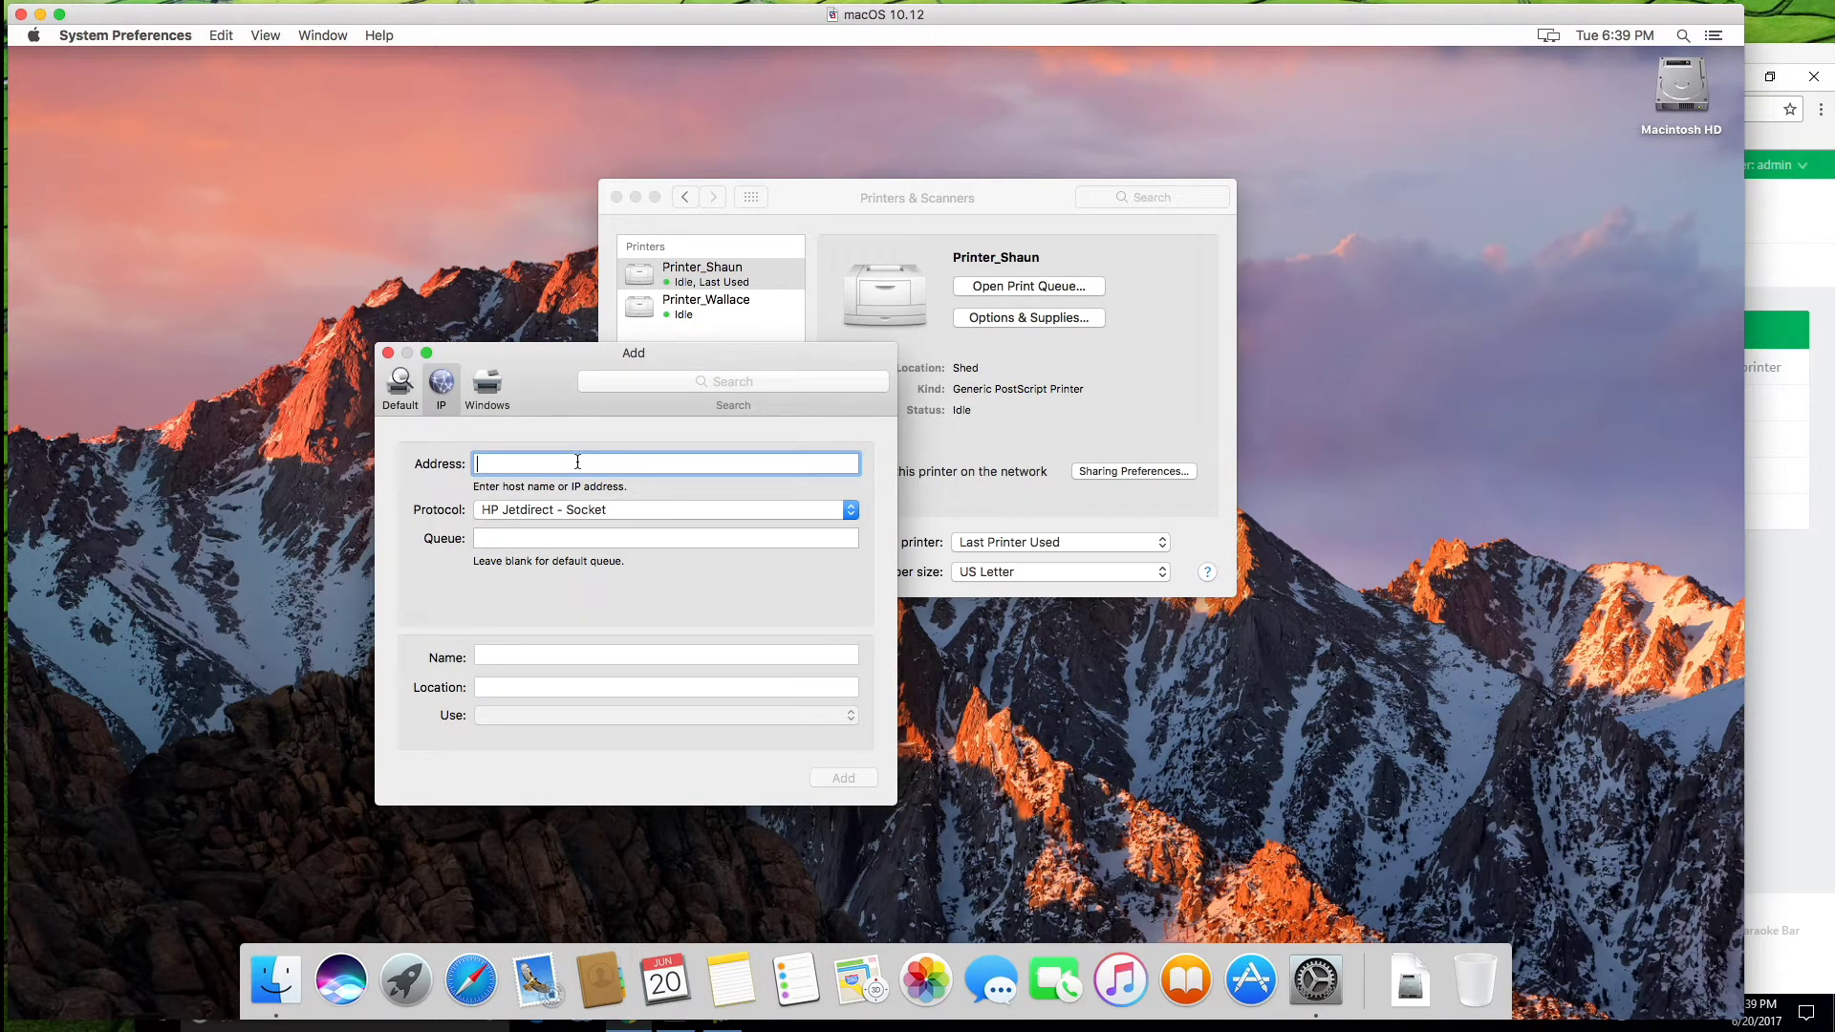
type("10.1")
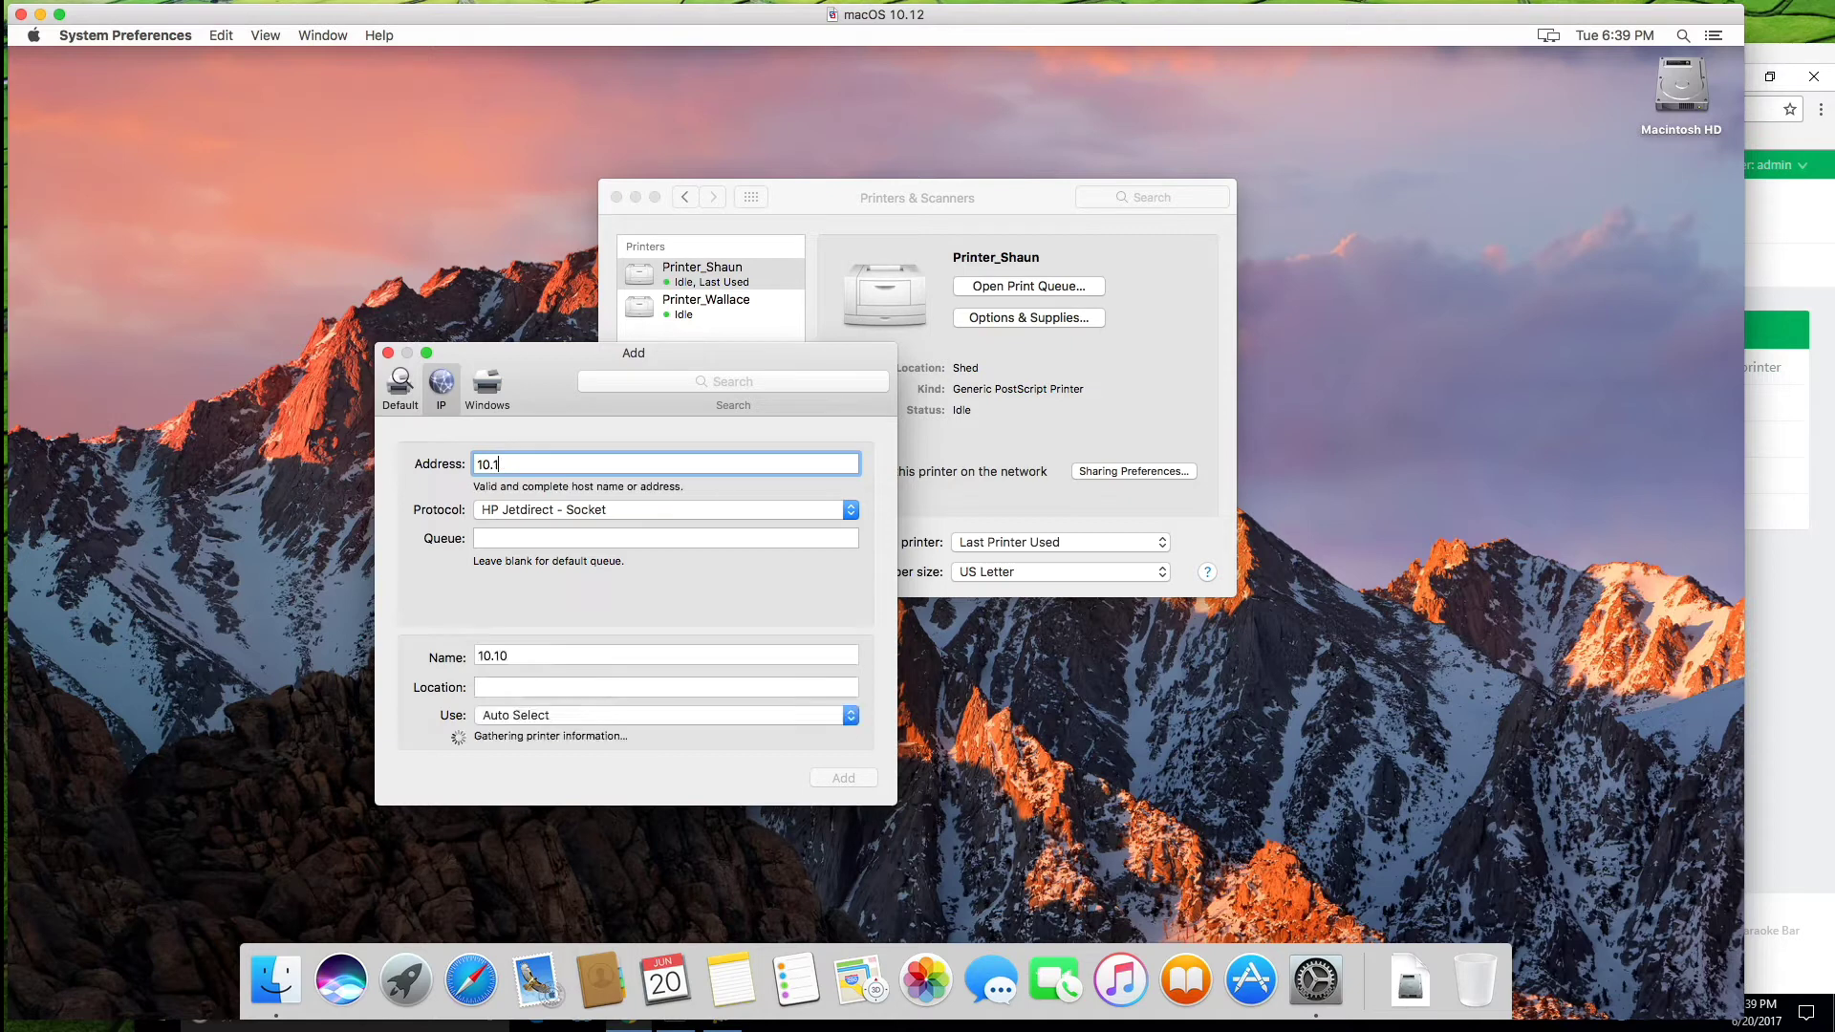
type(".10.114")
key("Tab")
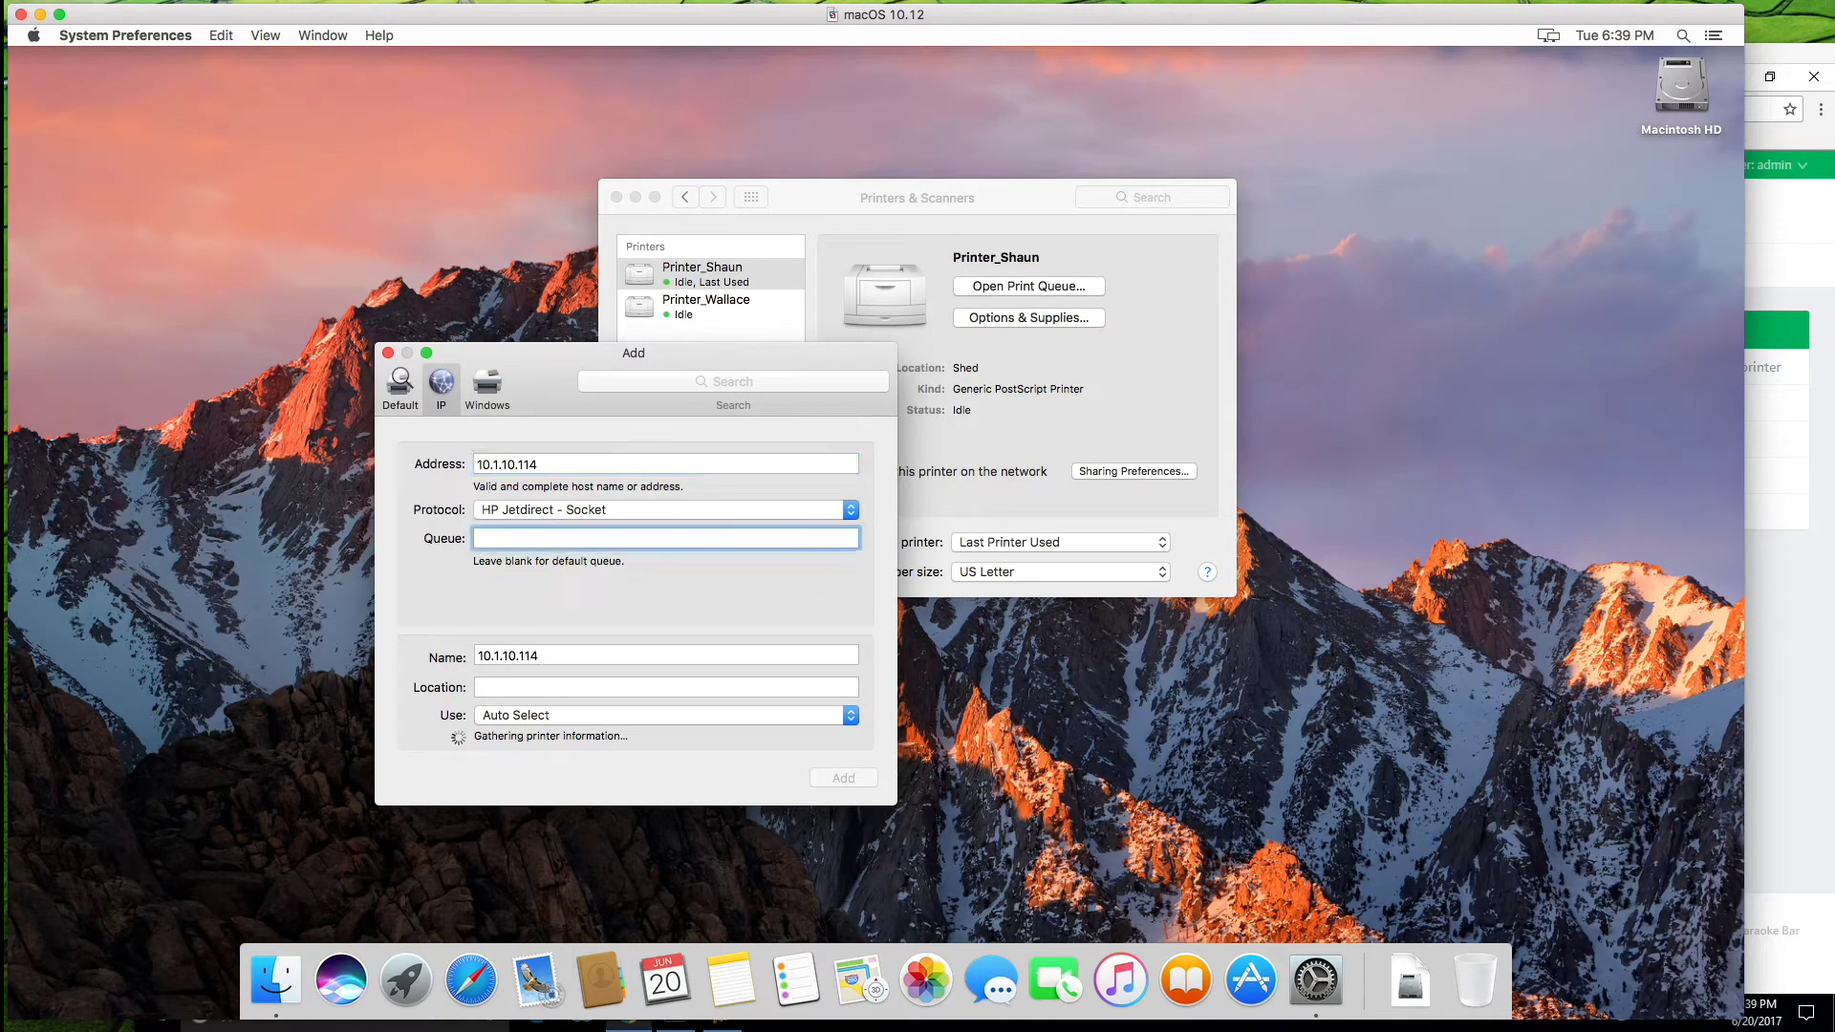
key("Tab")
type("Printer")
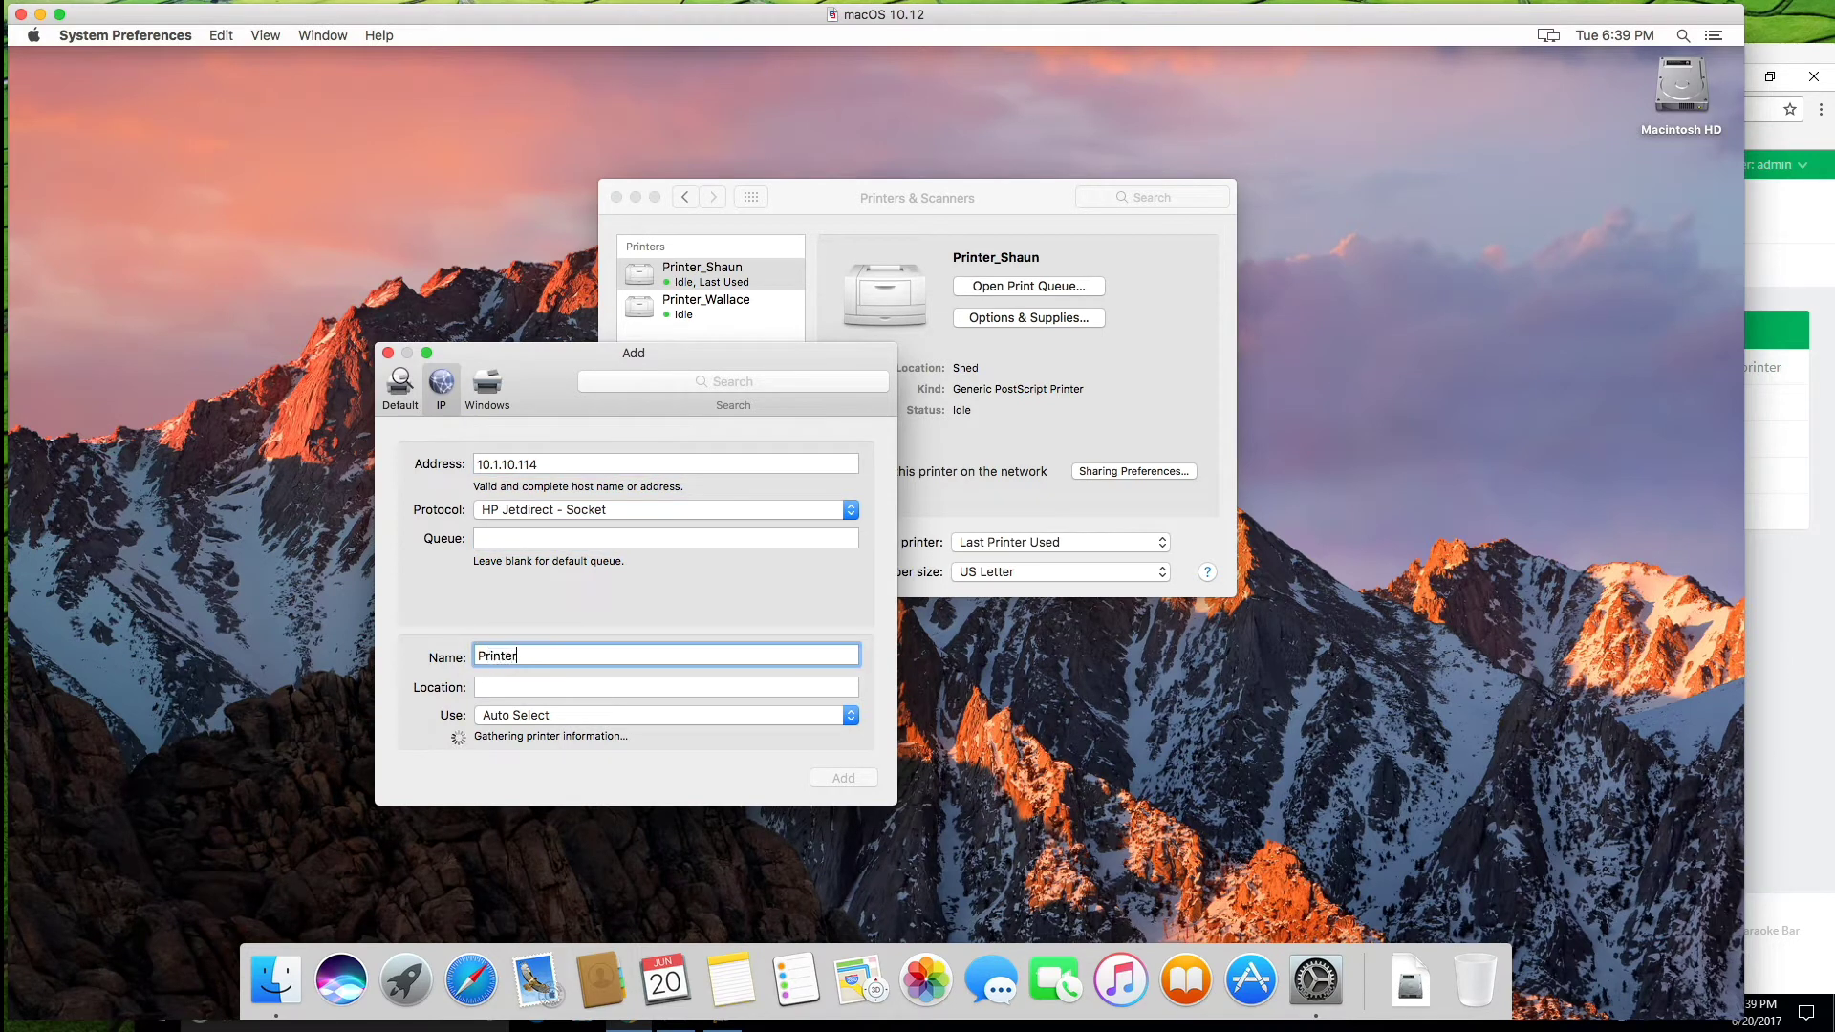
type("_Gr")
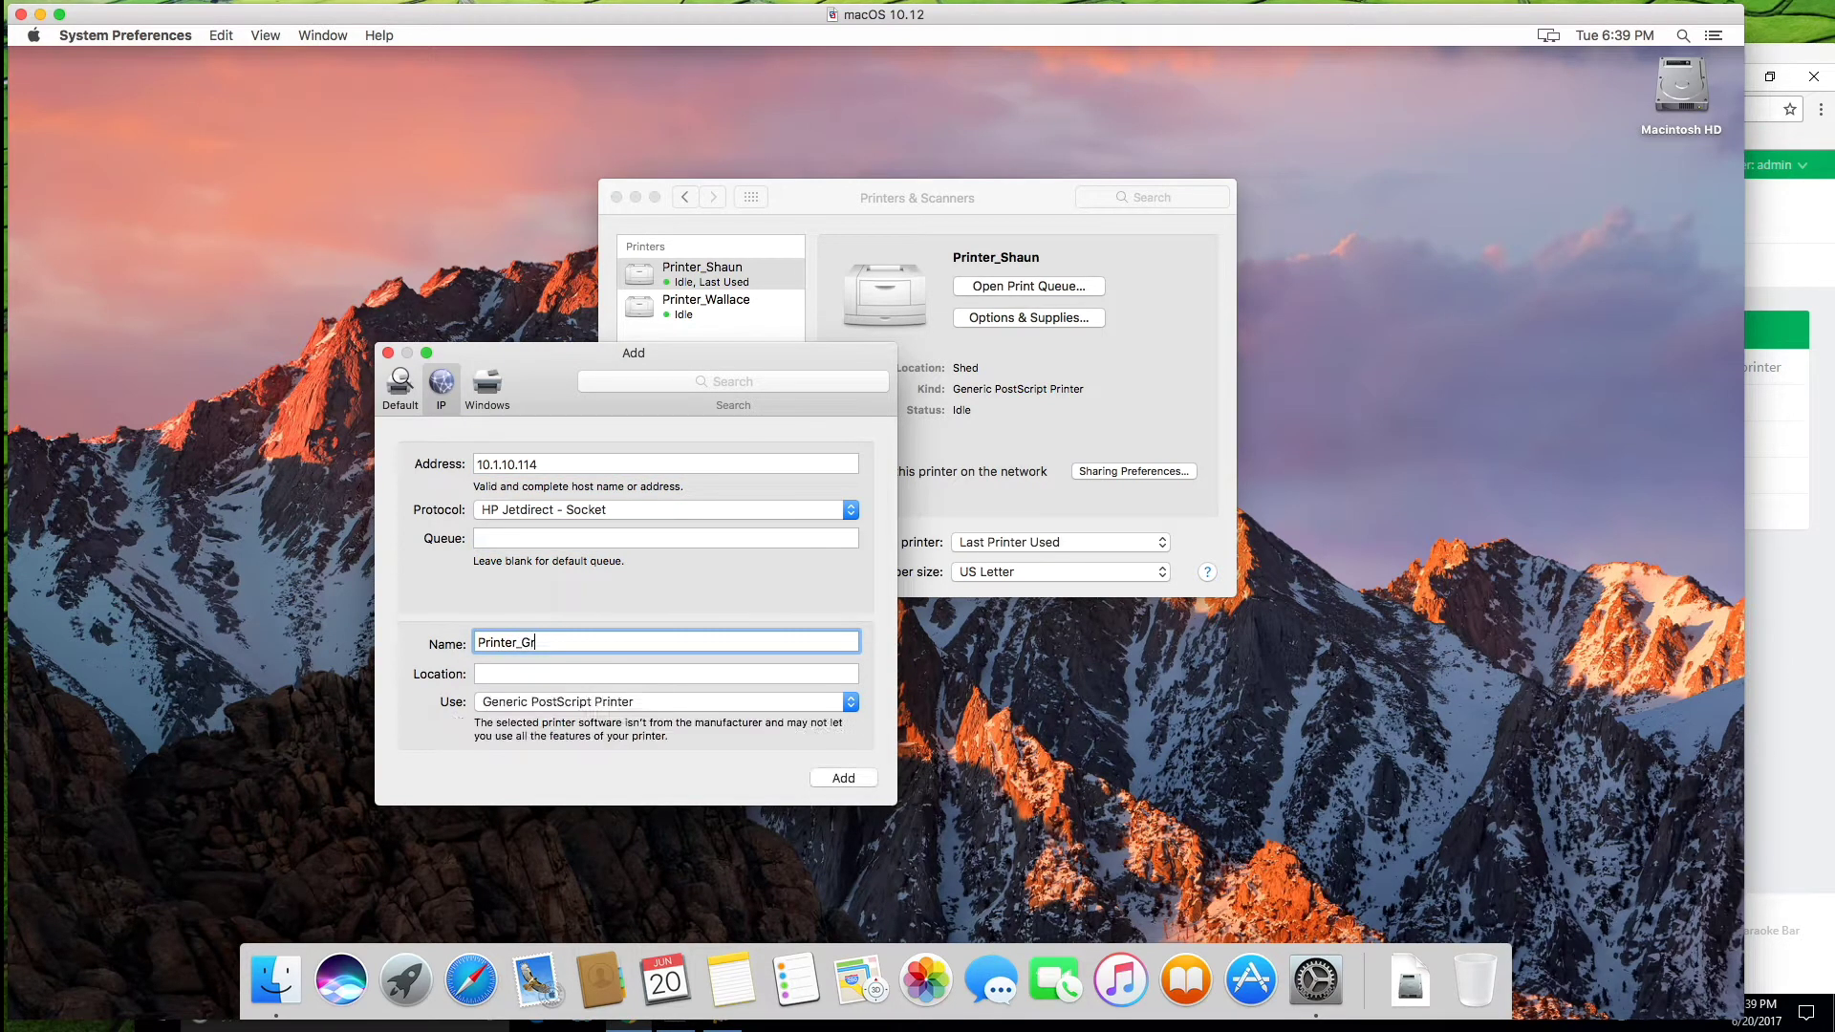
type("omit")
key("Tab")
type("Dogwarts")
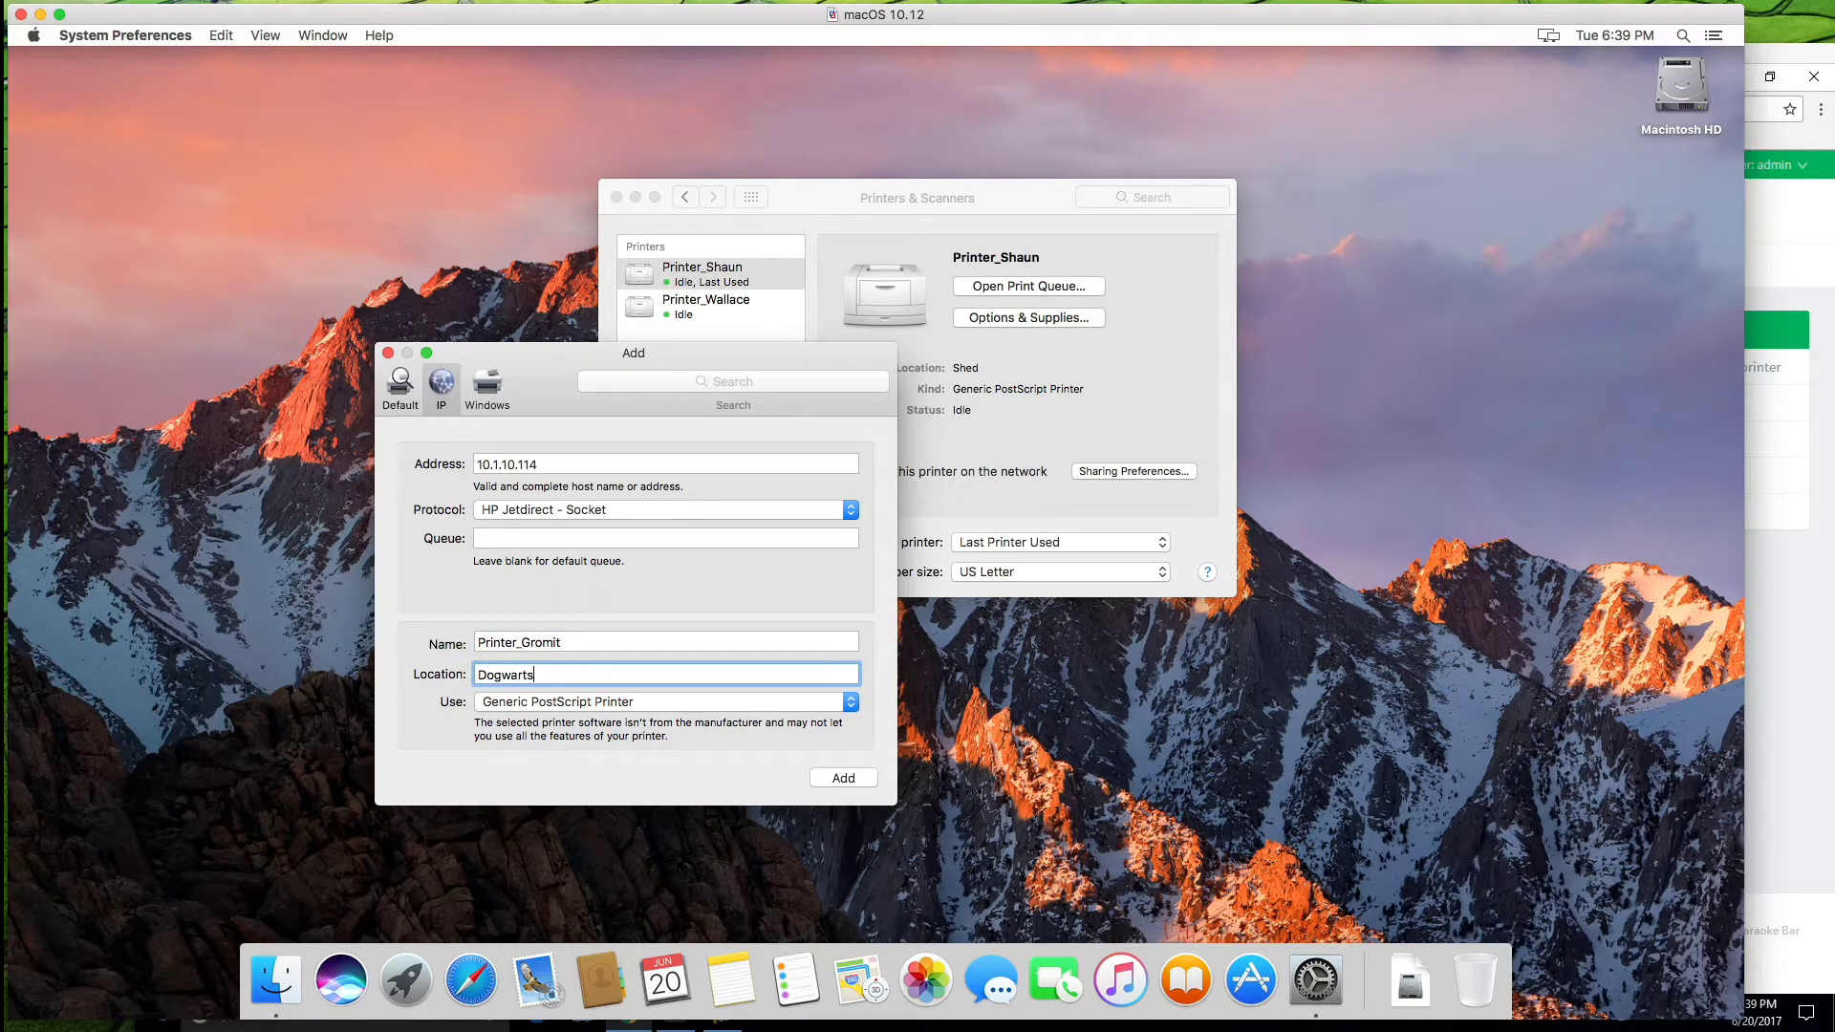
Step: Add Printer_Gromit with the duplex unit enabled, then return to PaperCut on Windows
left_click(845, 778)
left_click(724, 548)
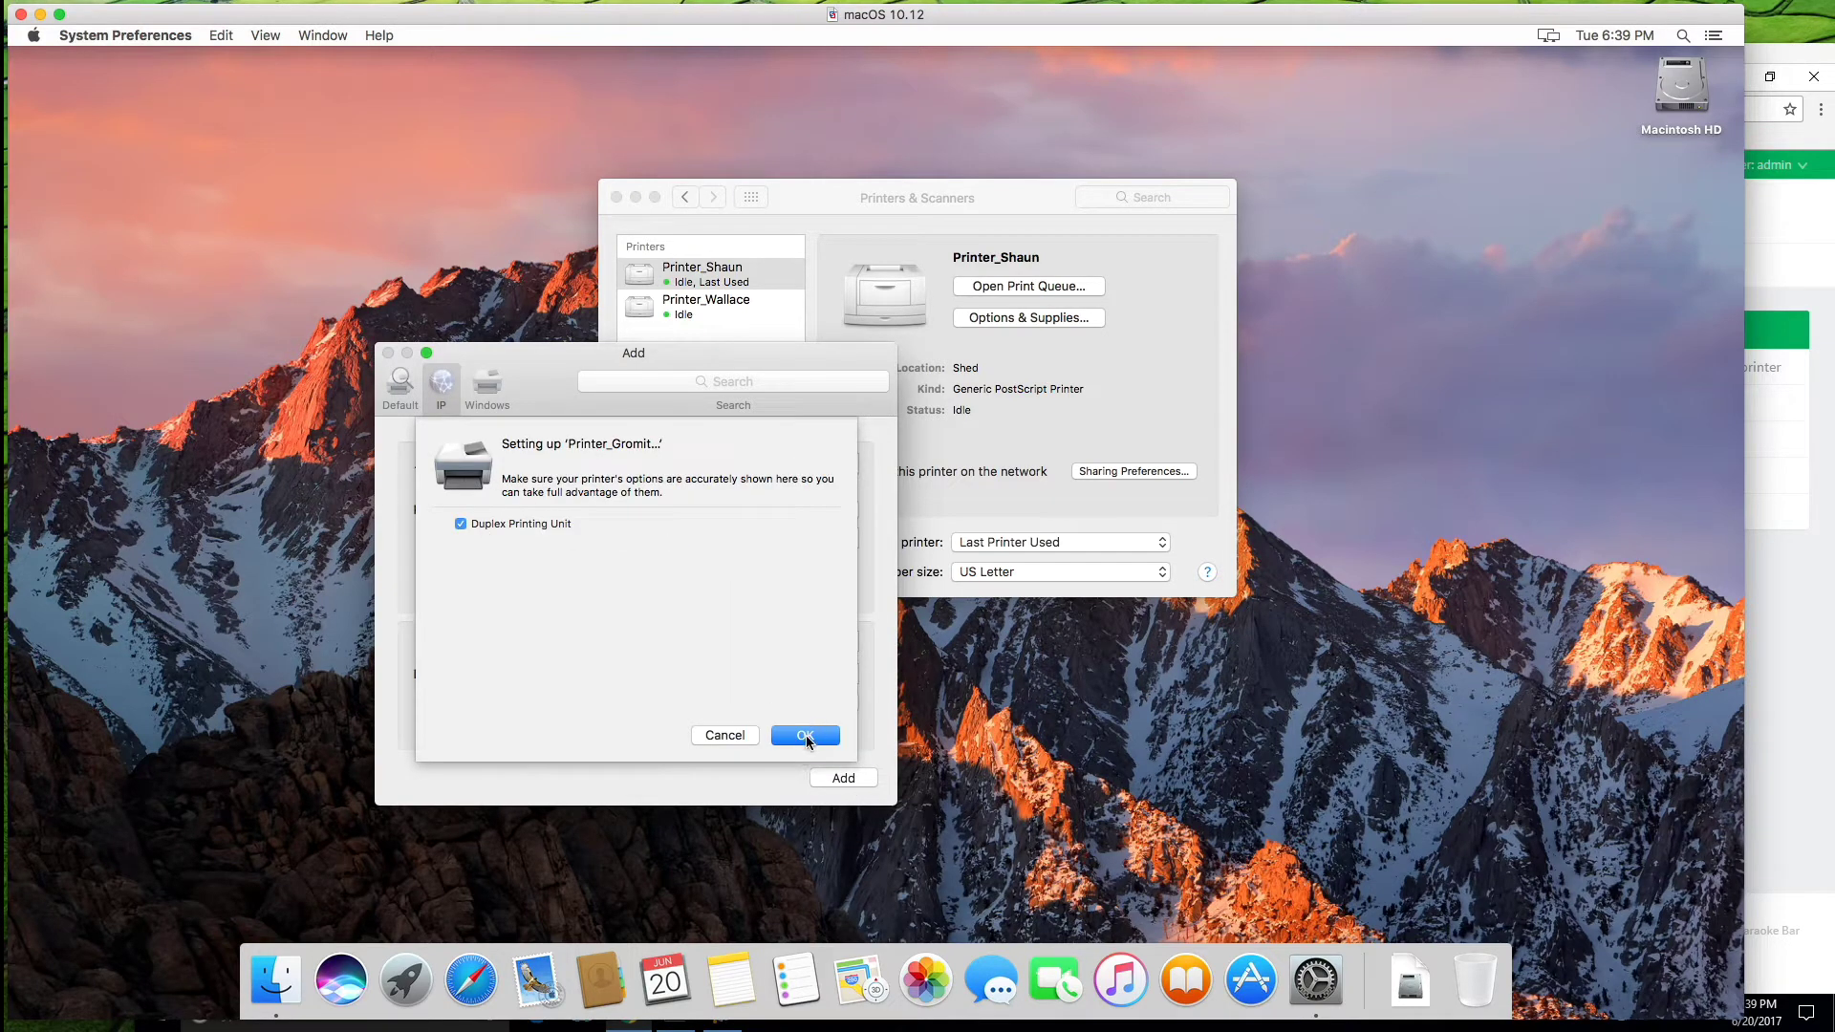
left_click(805, 736)
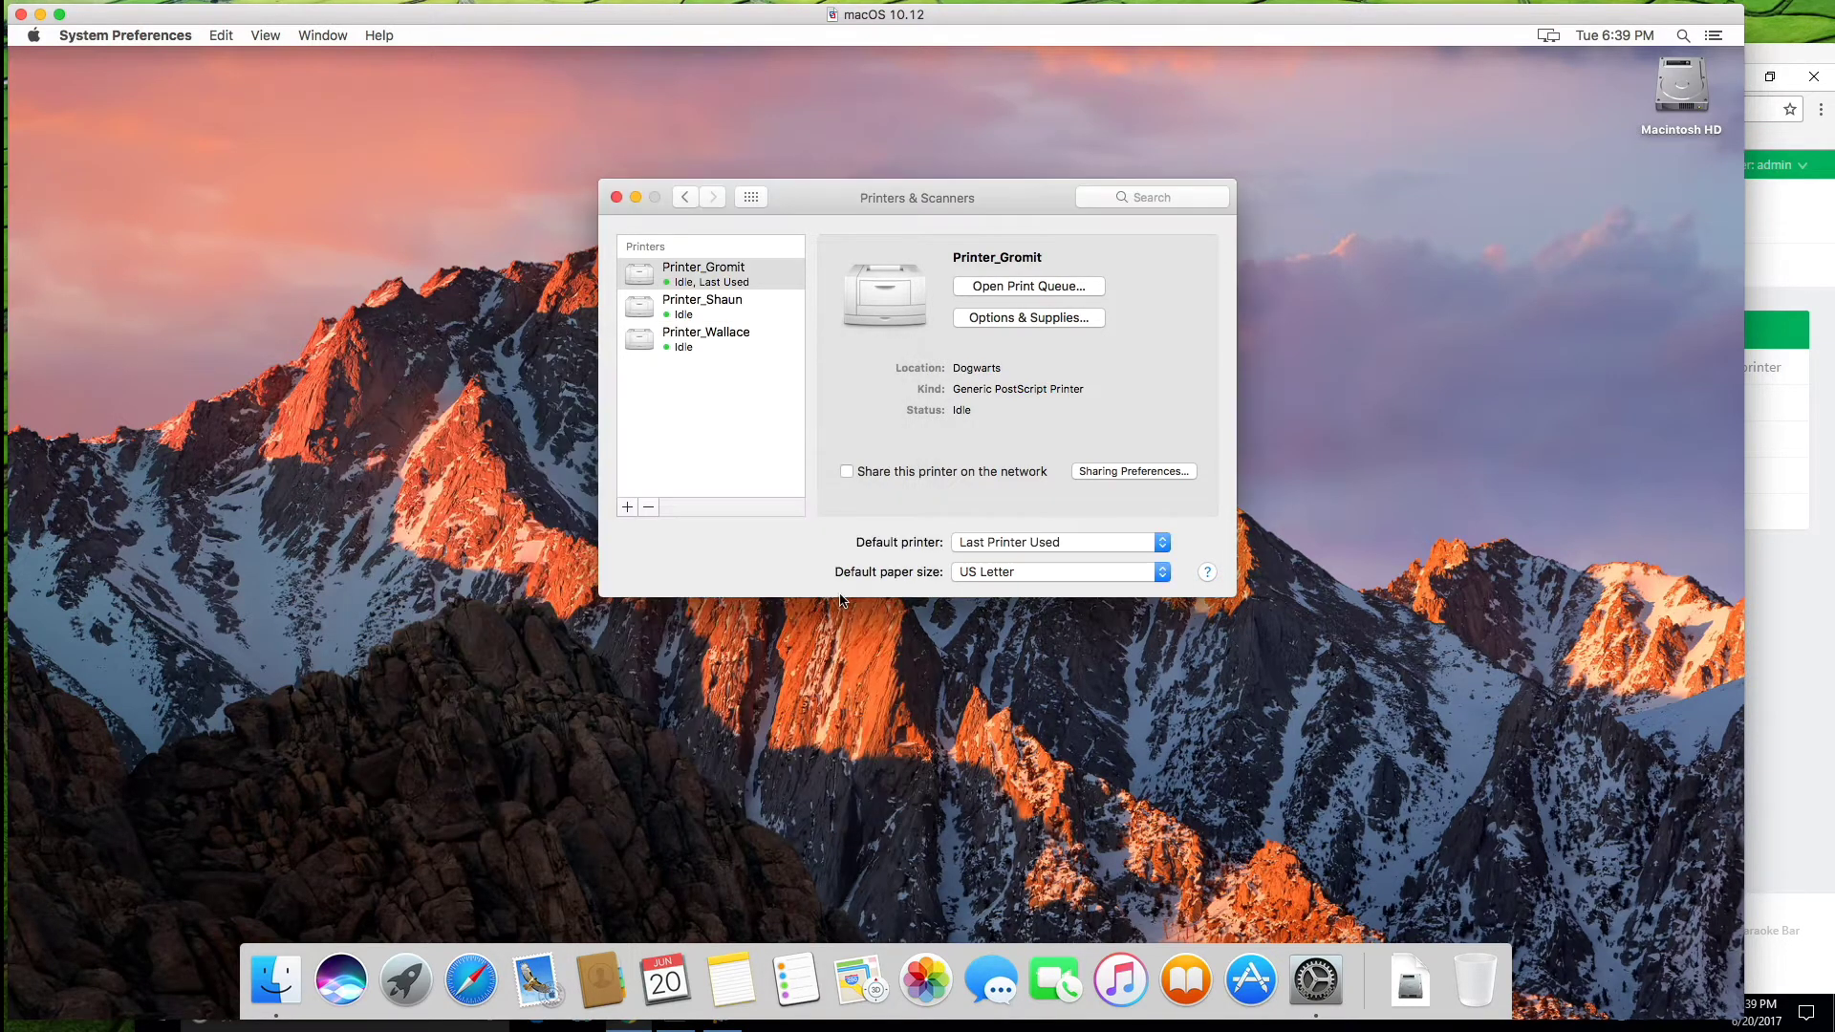
left_click(723, 283)
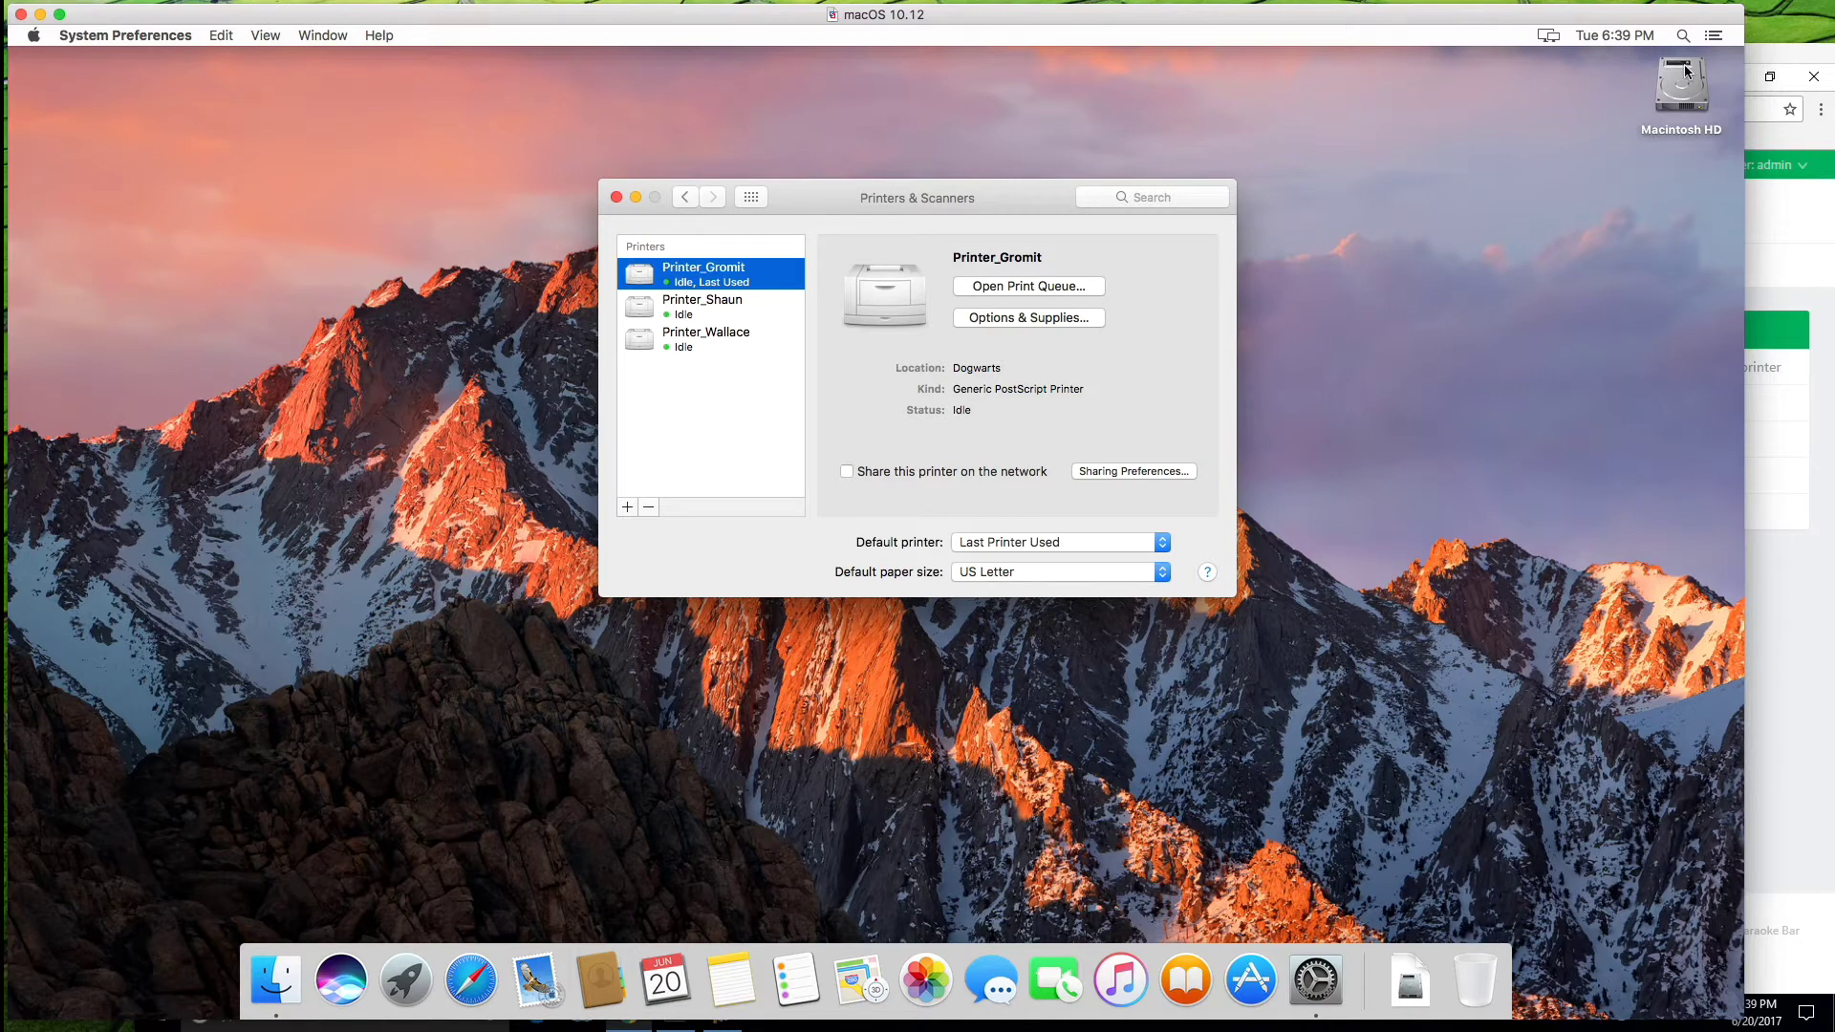
left_click(1771, 44)
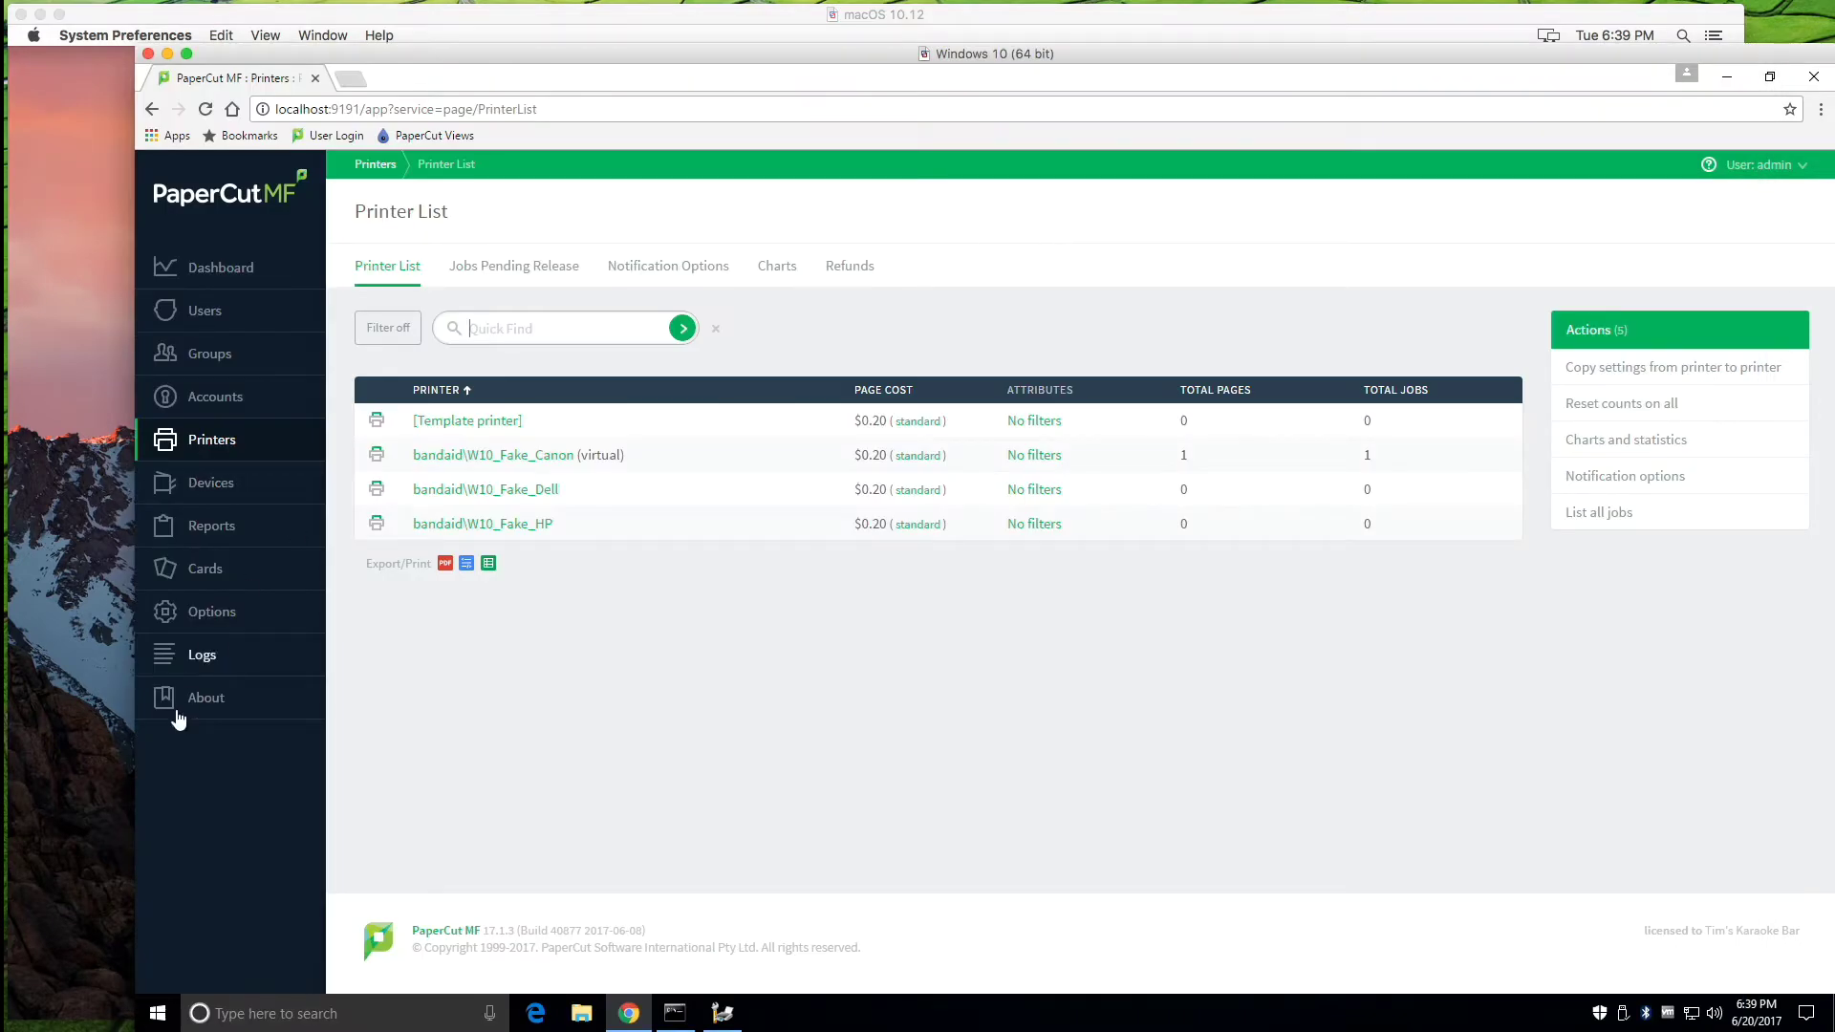
Step: Open PaperCut's About page and select the version text 17.1.3 (Build 40877)
left_click(210, 703)
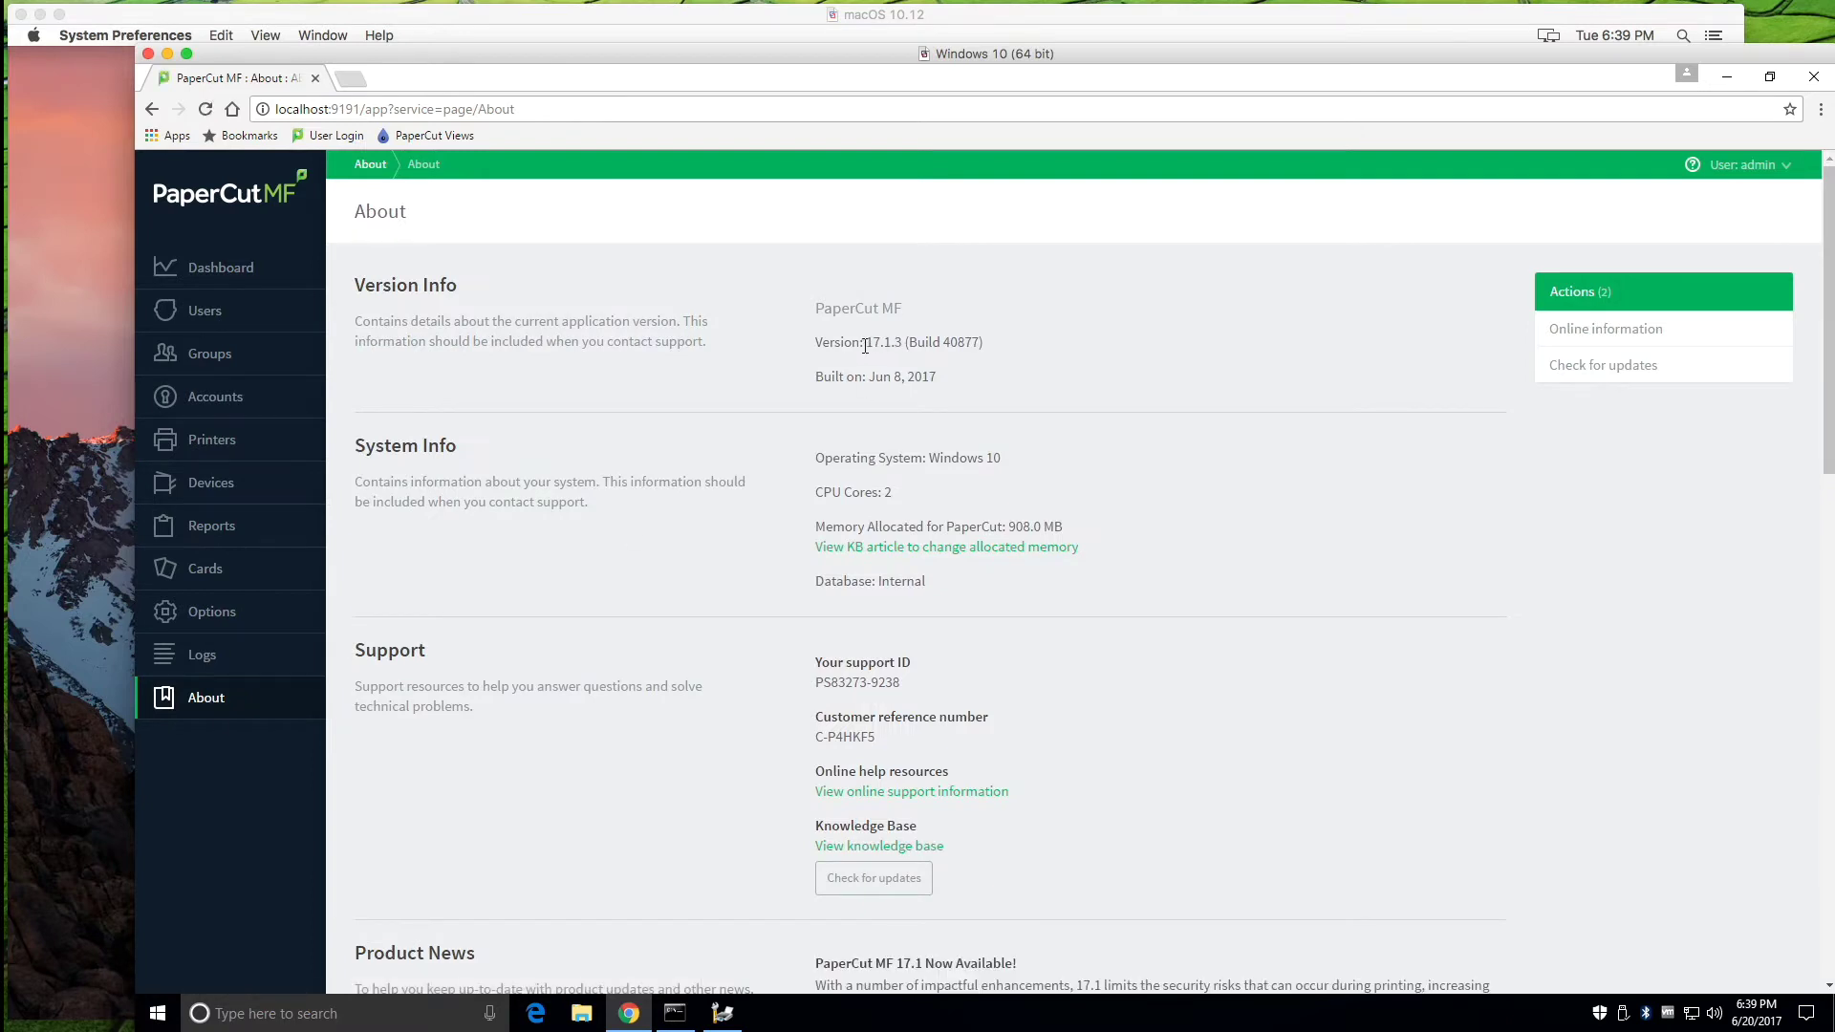
left_click_drag(865, 344, 984, 344)
left_click(1018, 346)
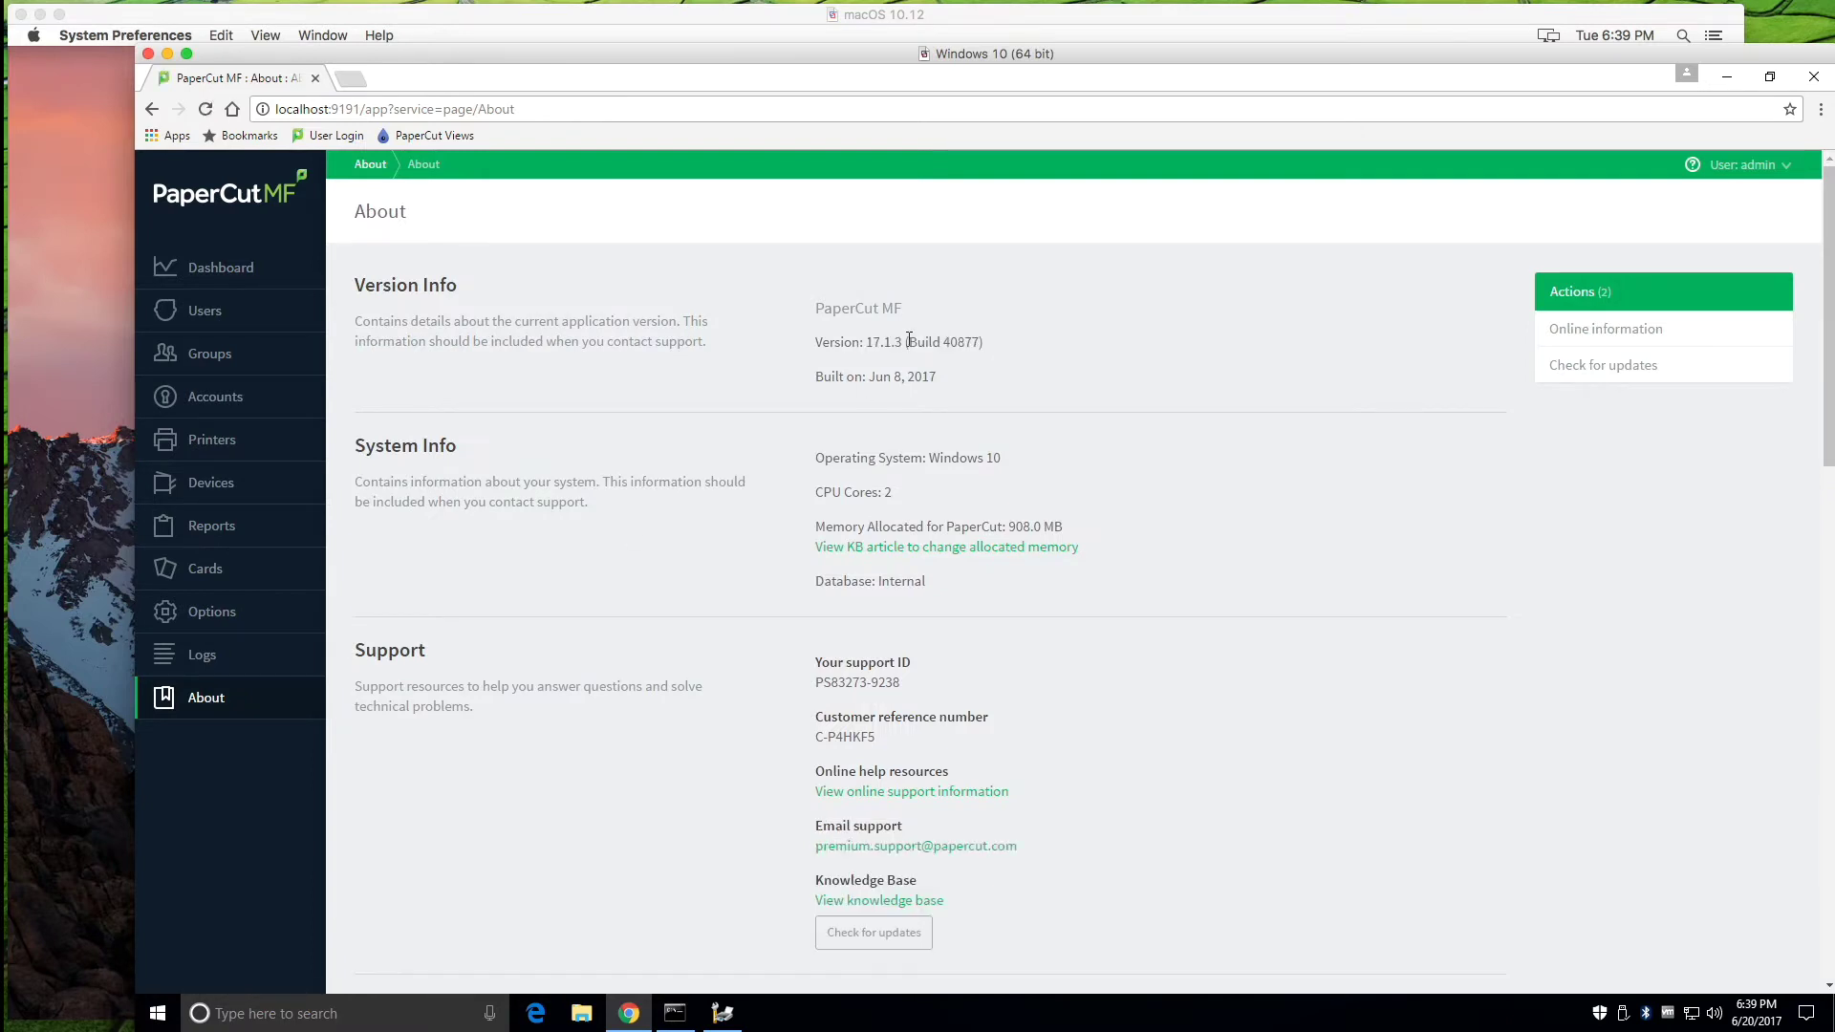
left_click_drag(865, 342, 990, 342)
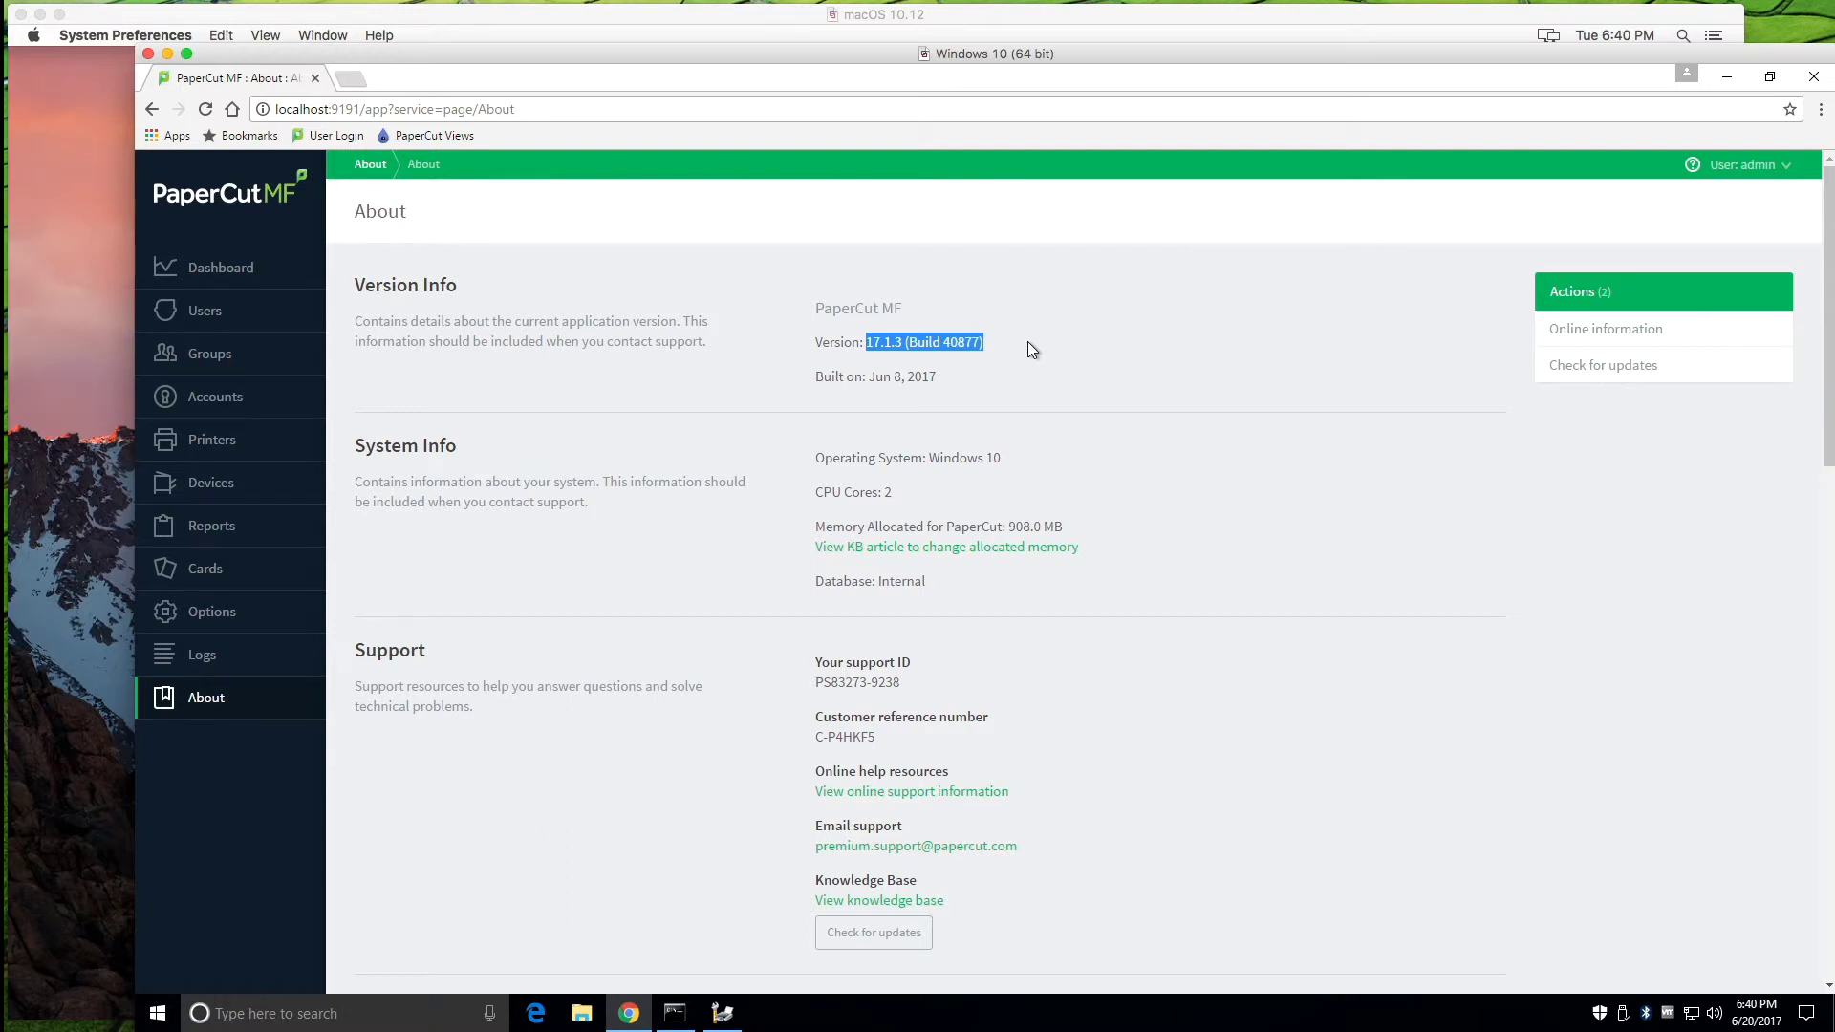
Step: Launch Safari on the Mac and go to papercut.com
left_click(156, 21)
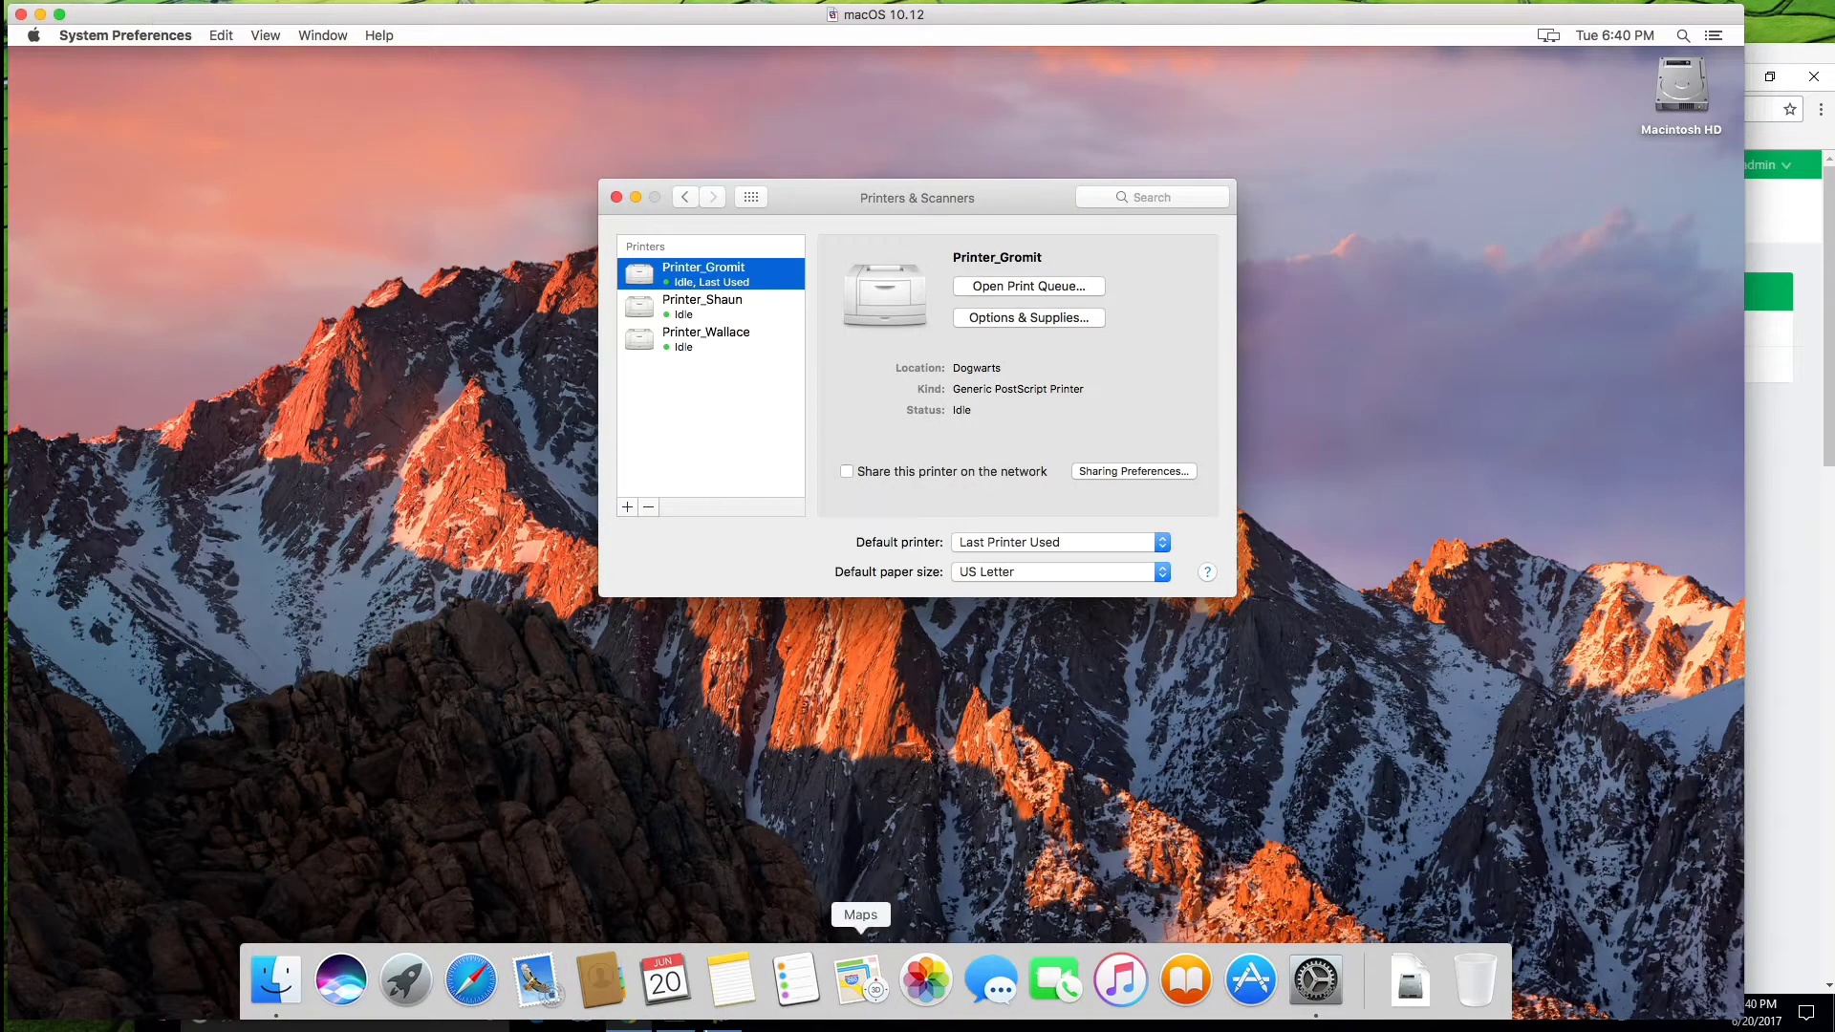
left_click(471, 979)
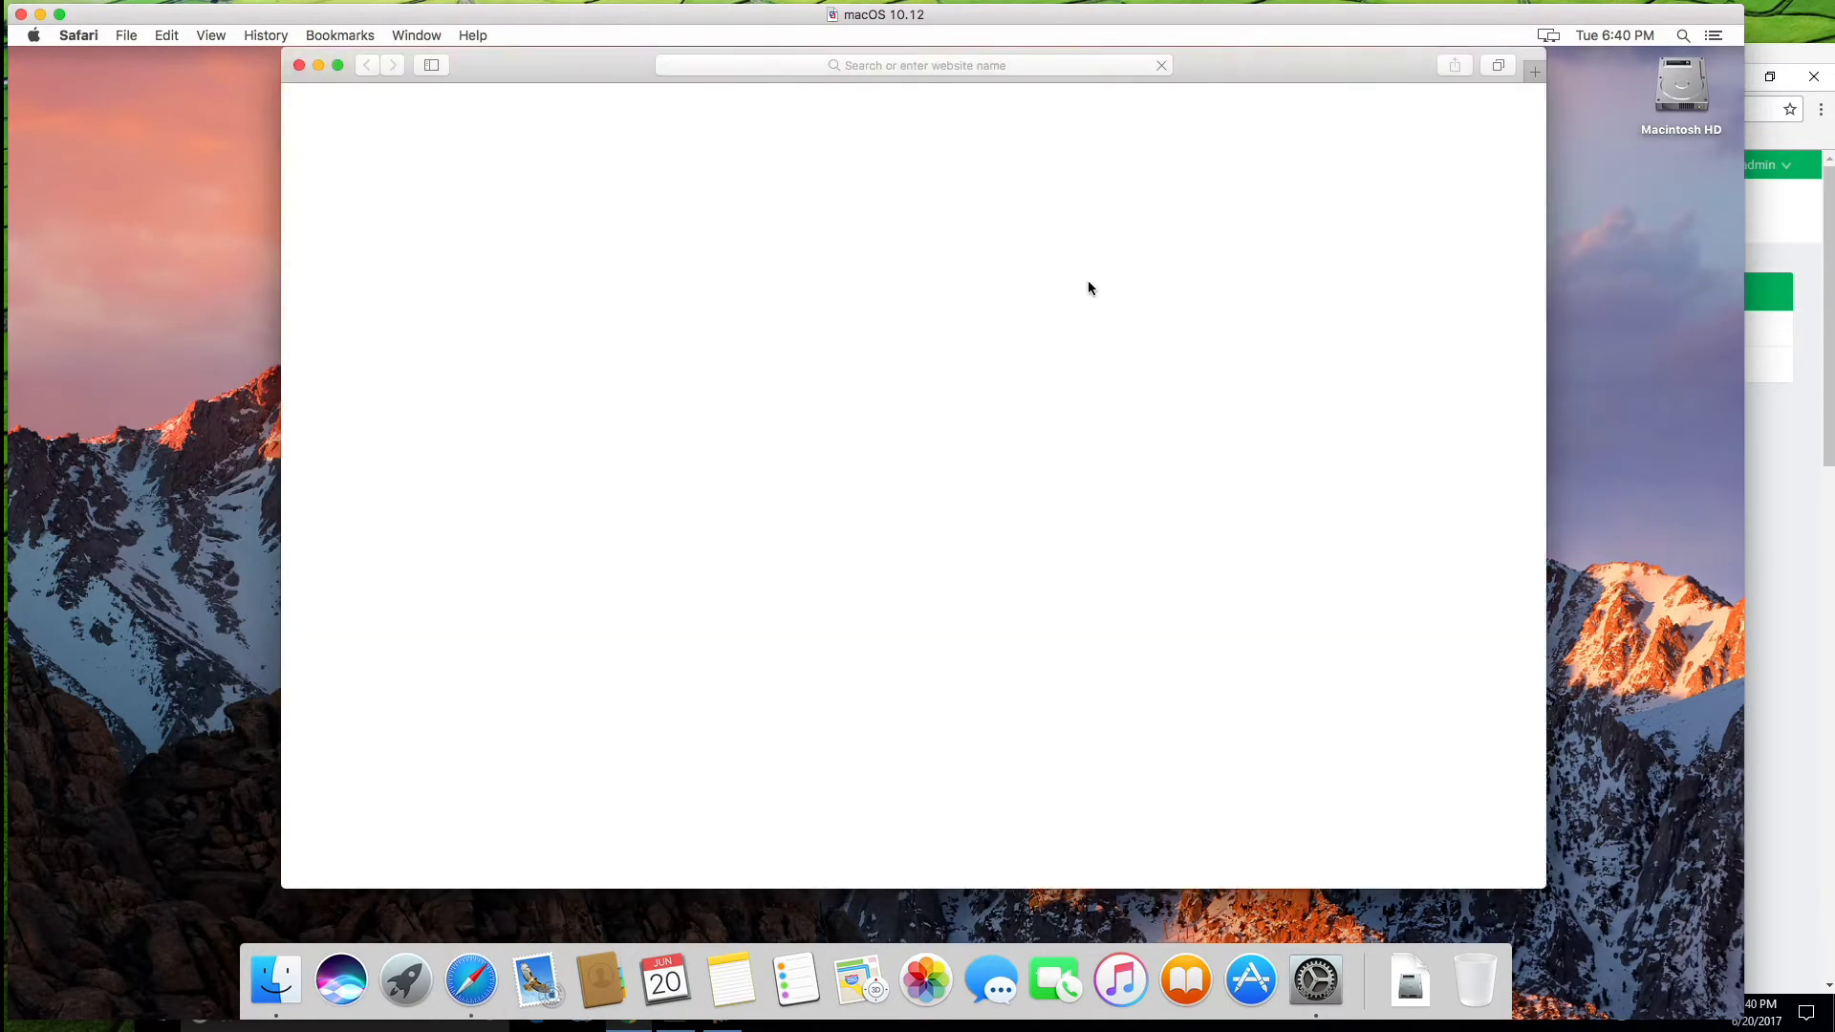
left_click(954, 64)
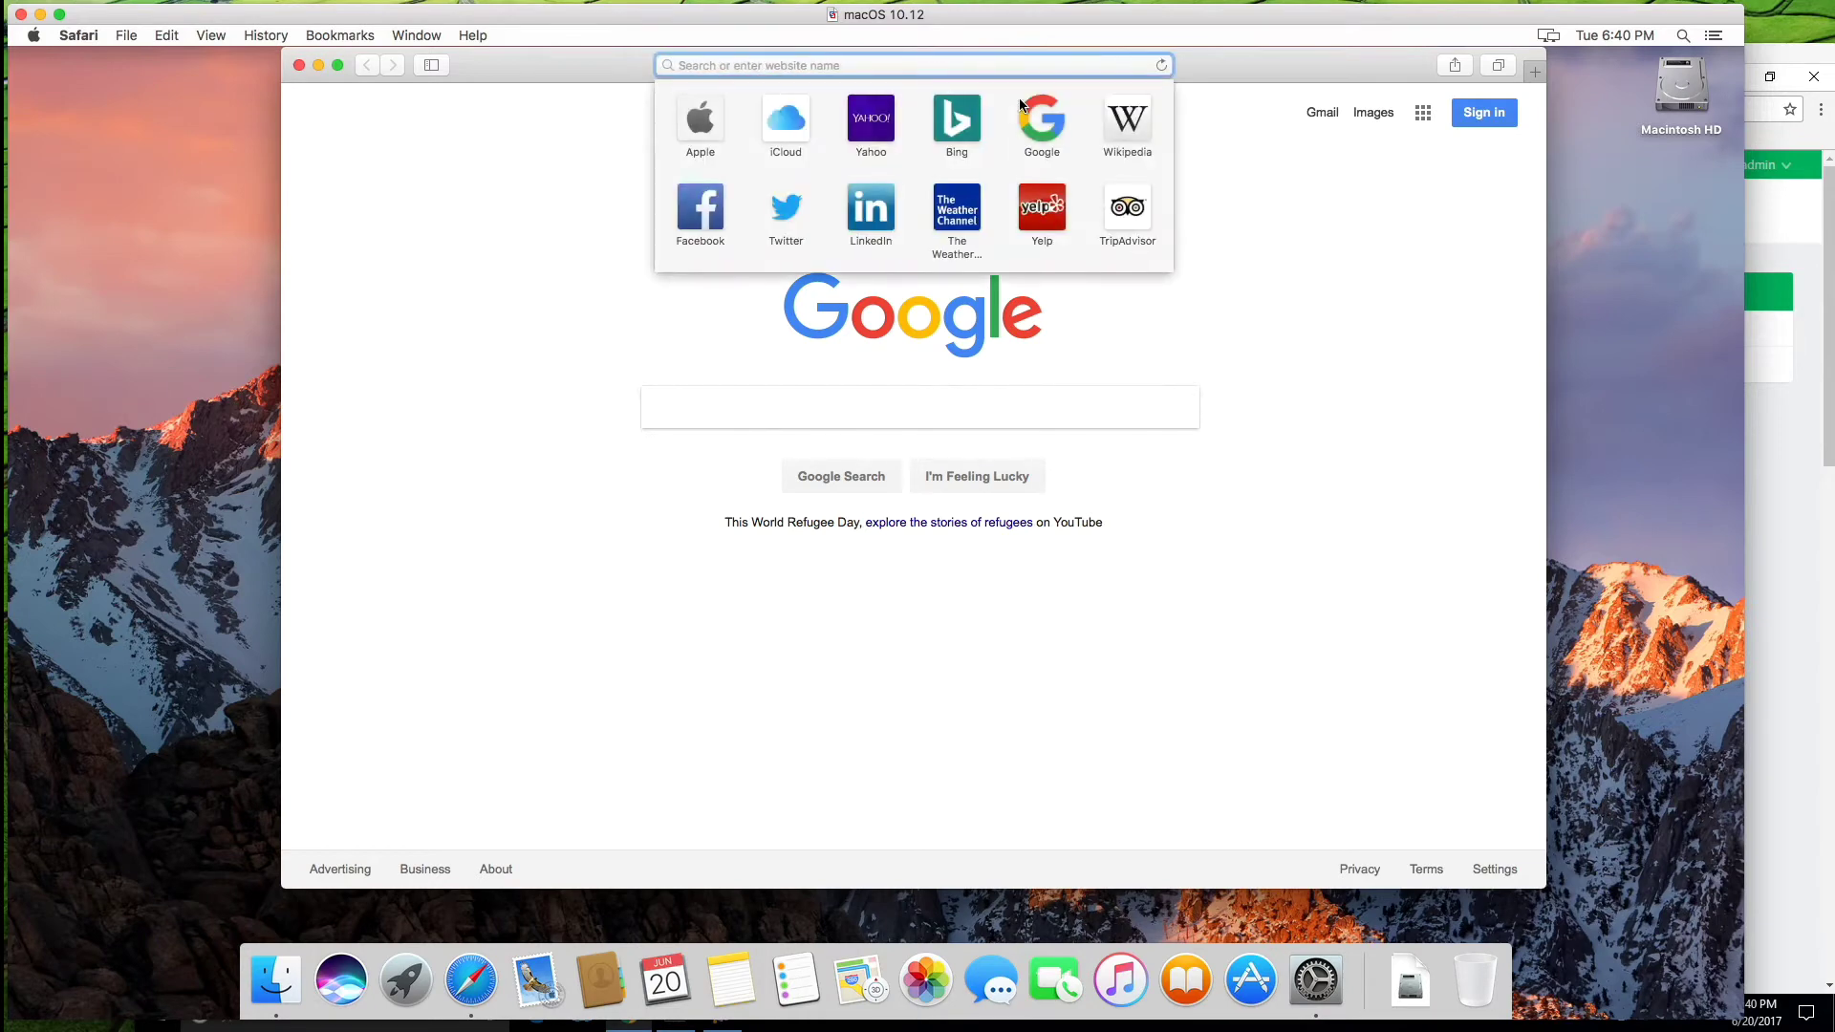
type("papercut.co")
key("Return")
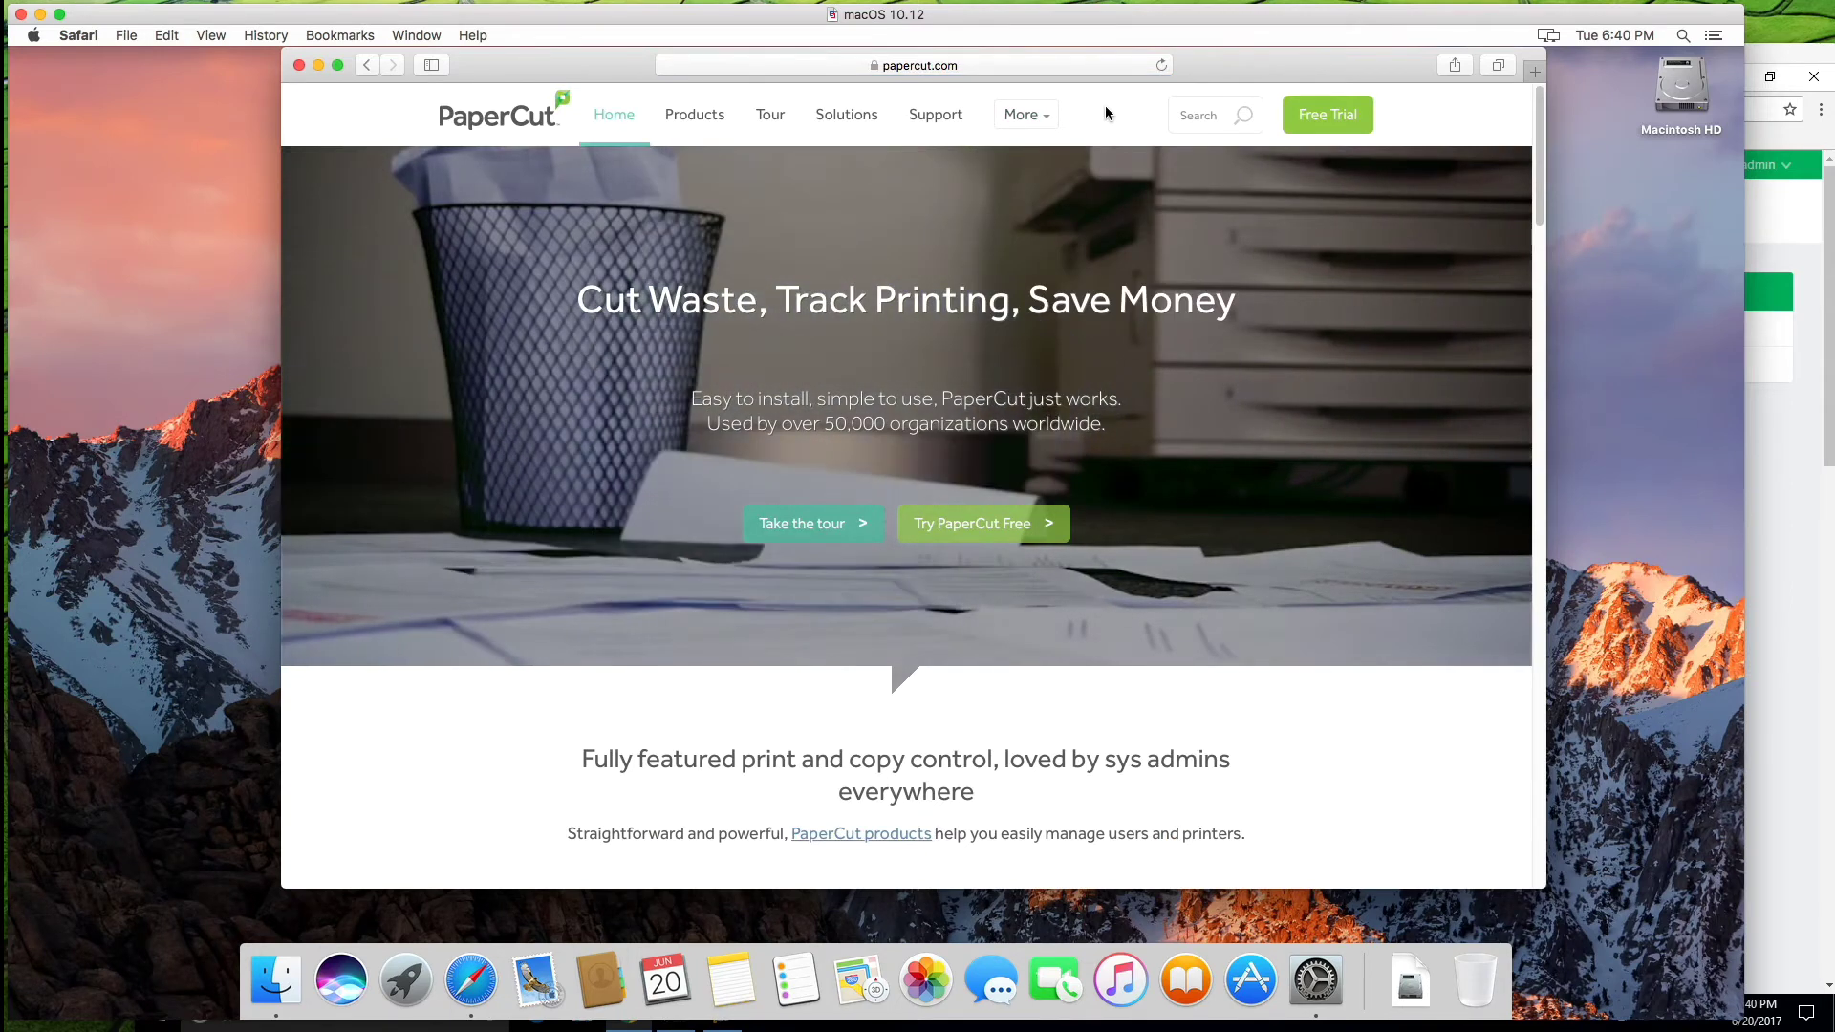
Step: Search the site for 'old versions' and open the Download past/old PaperCut NG versions page
left_click(1197, 114)
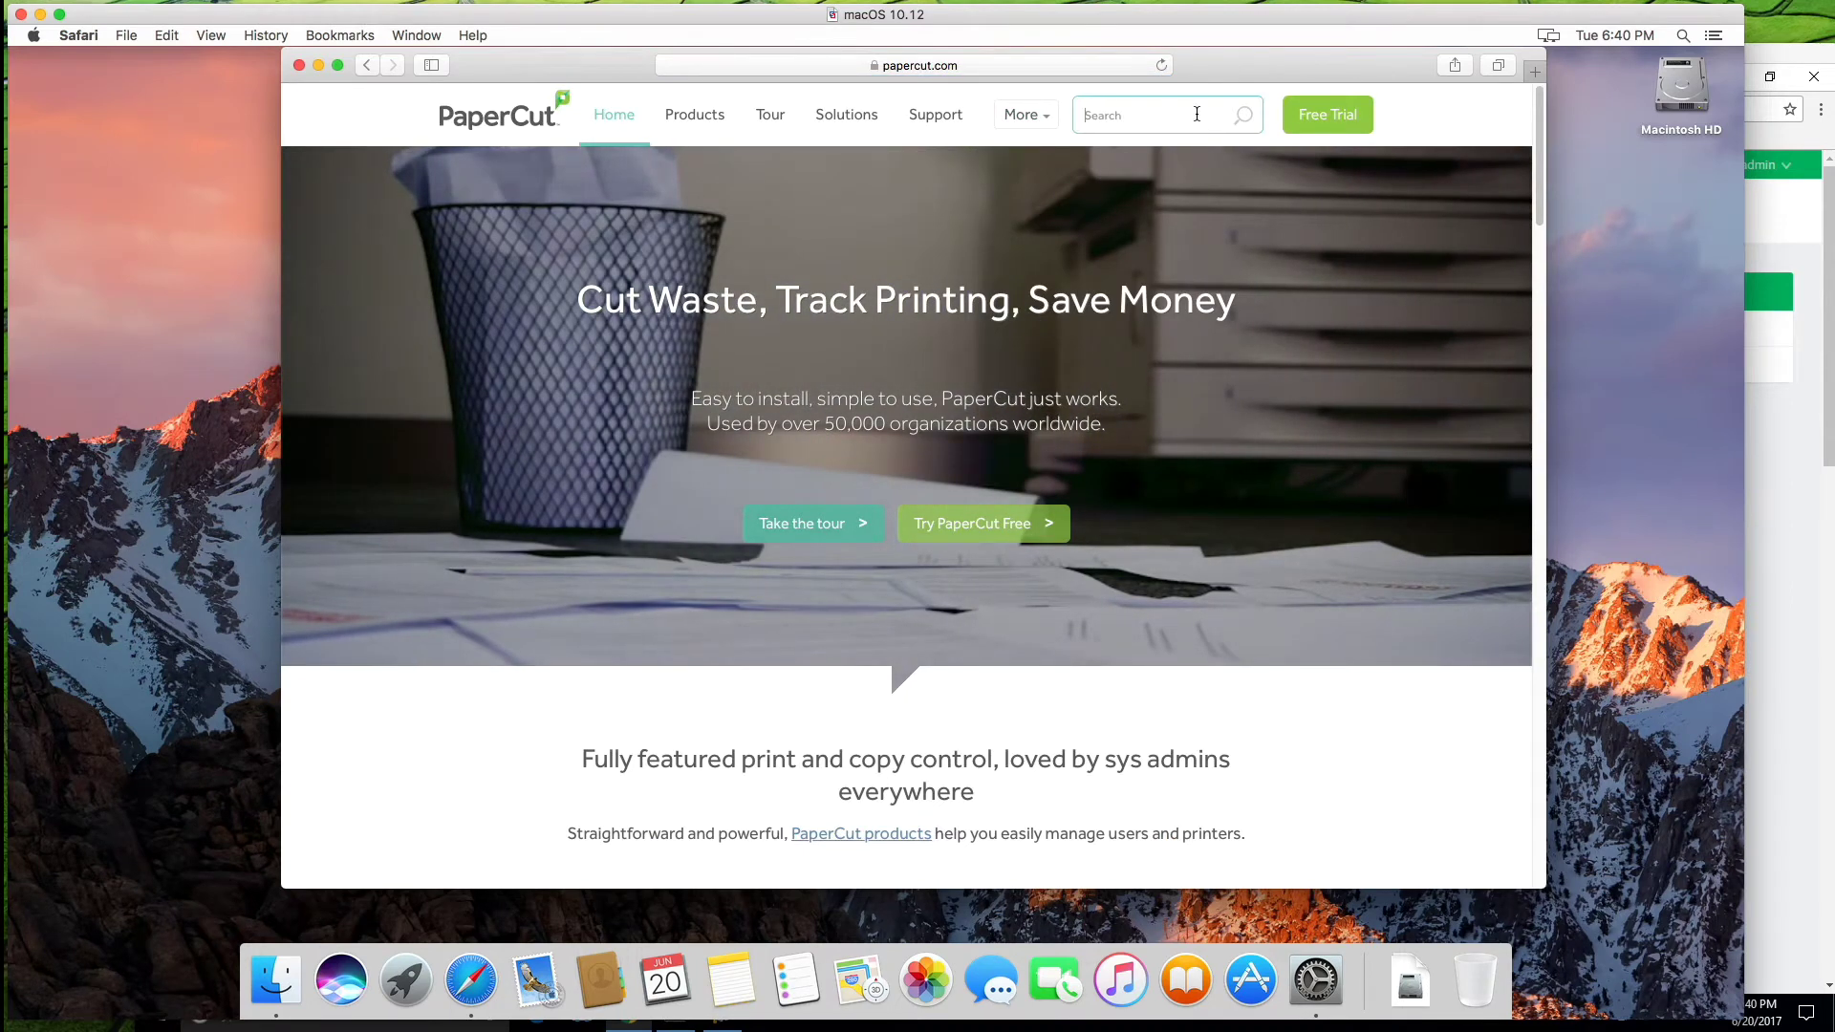
type("old versions")
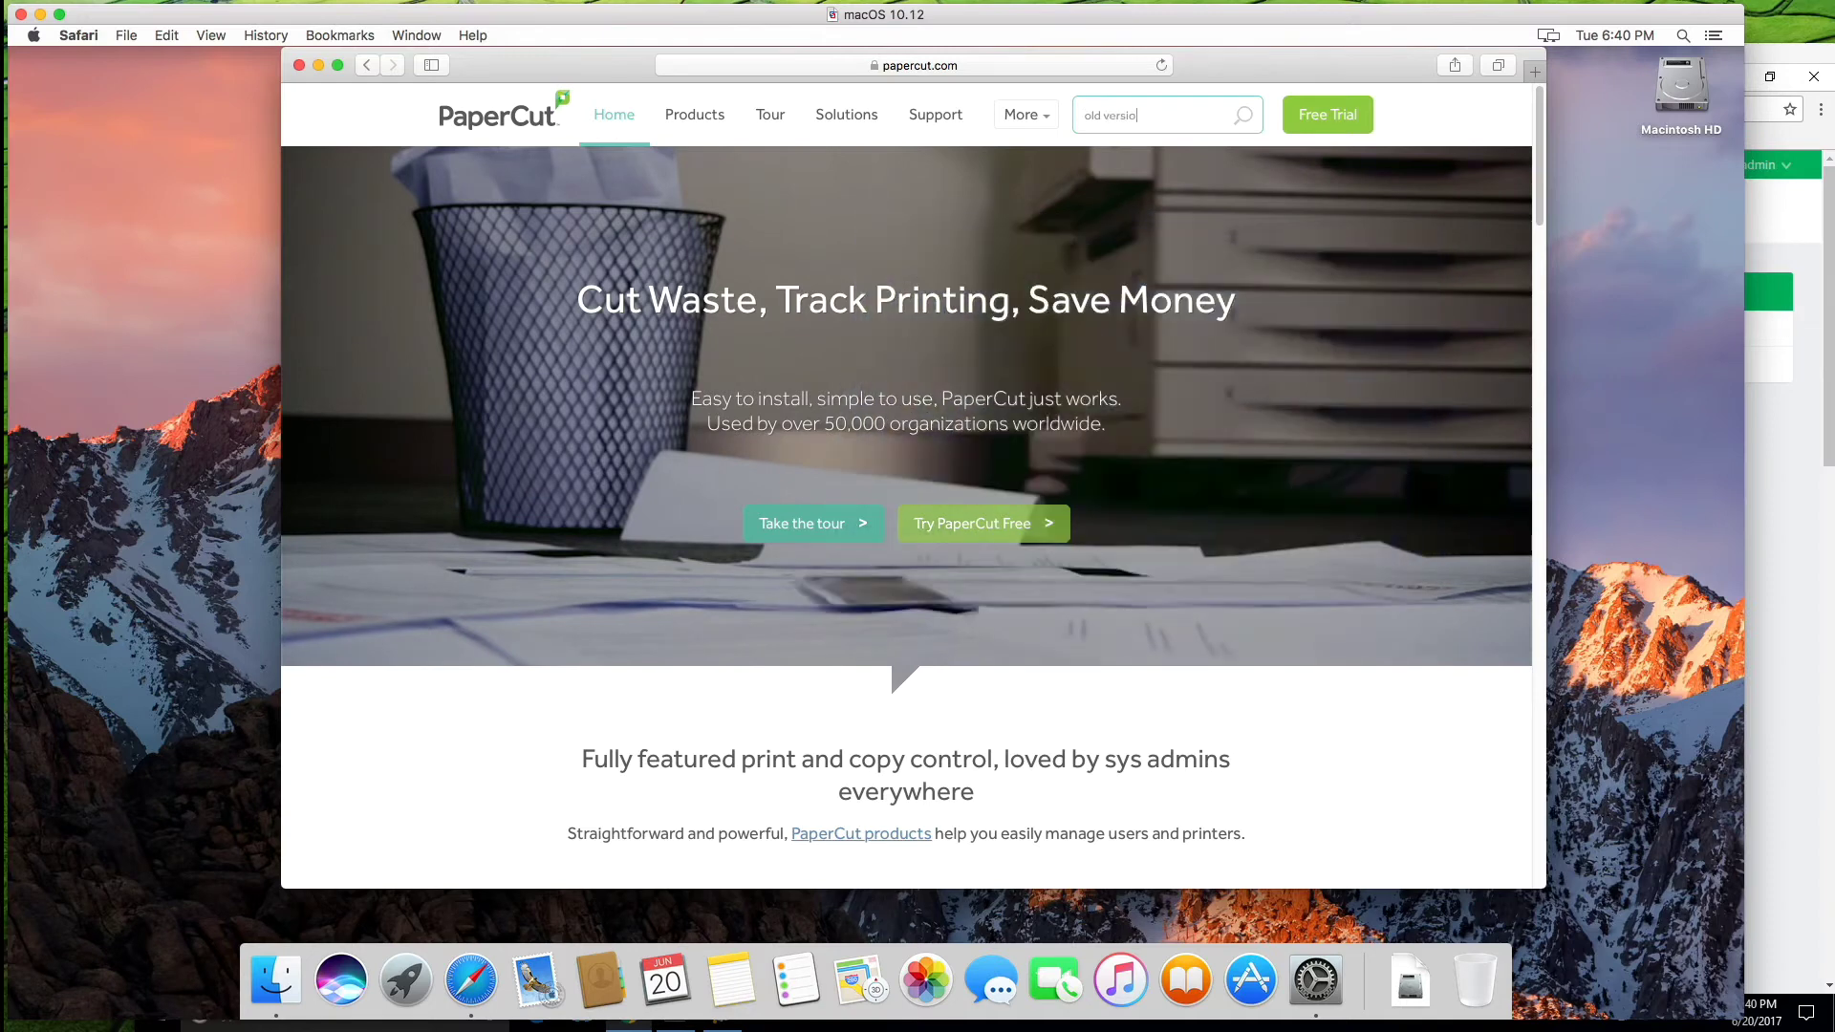
key("Return")
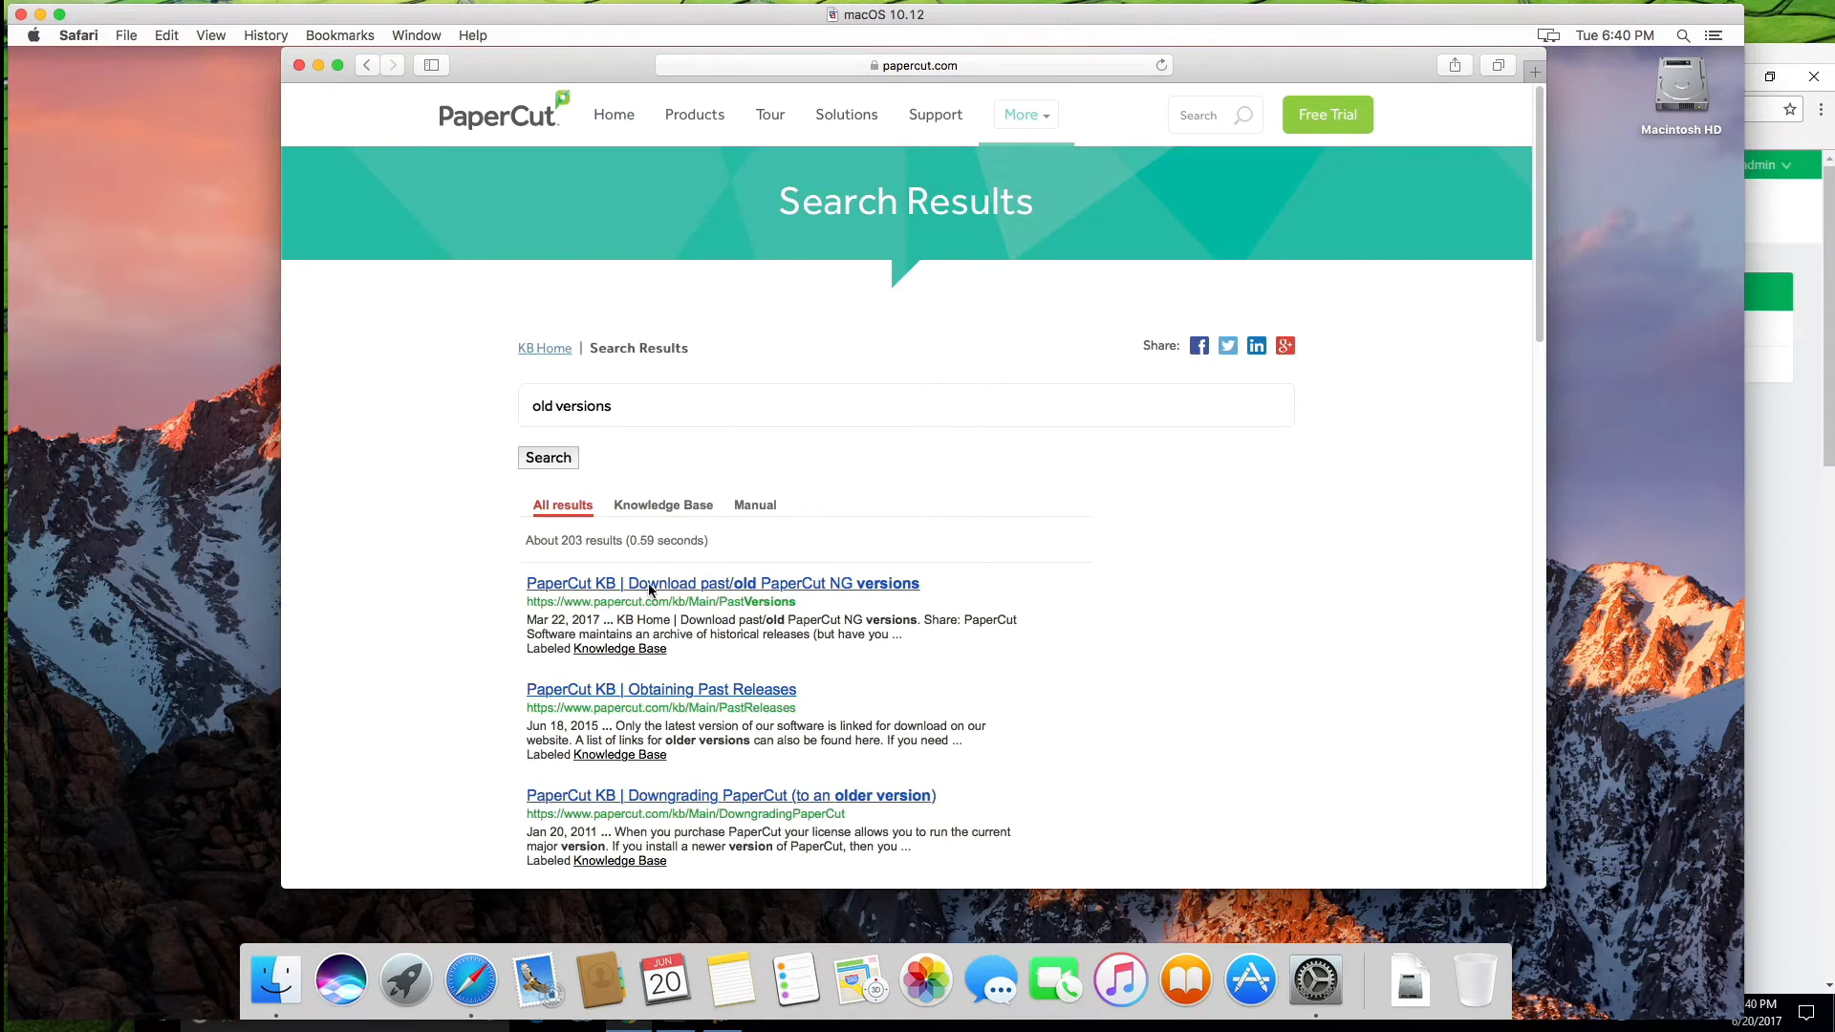
left_click(648, 587)
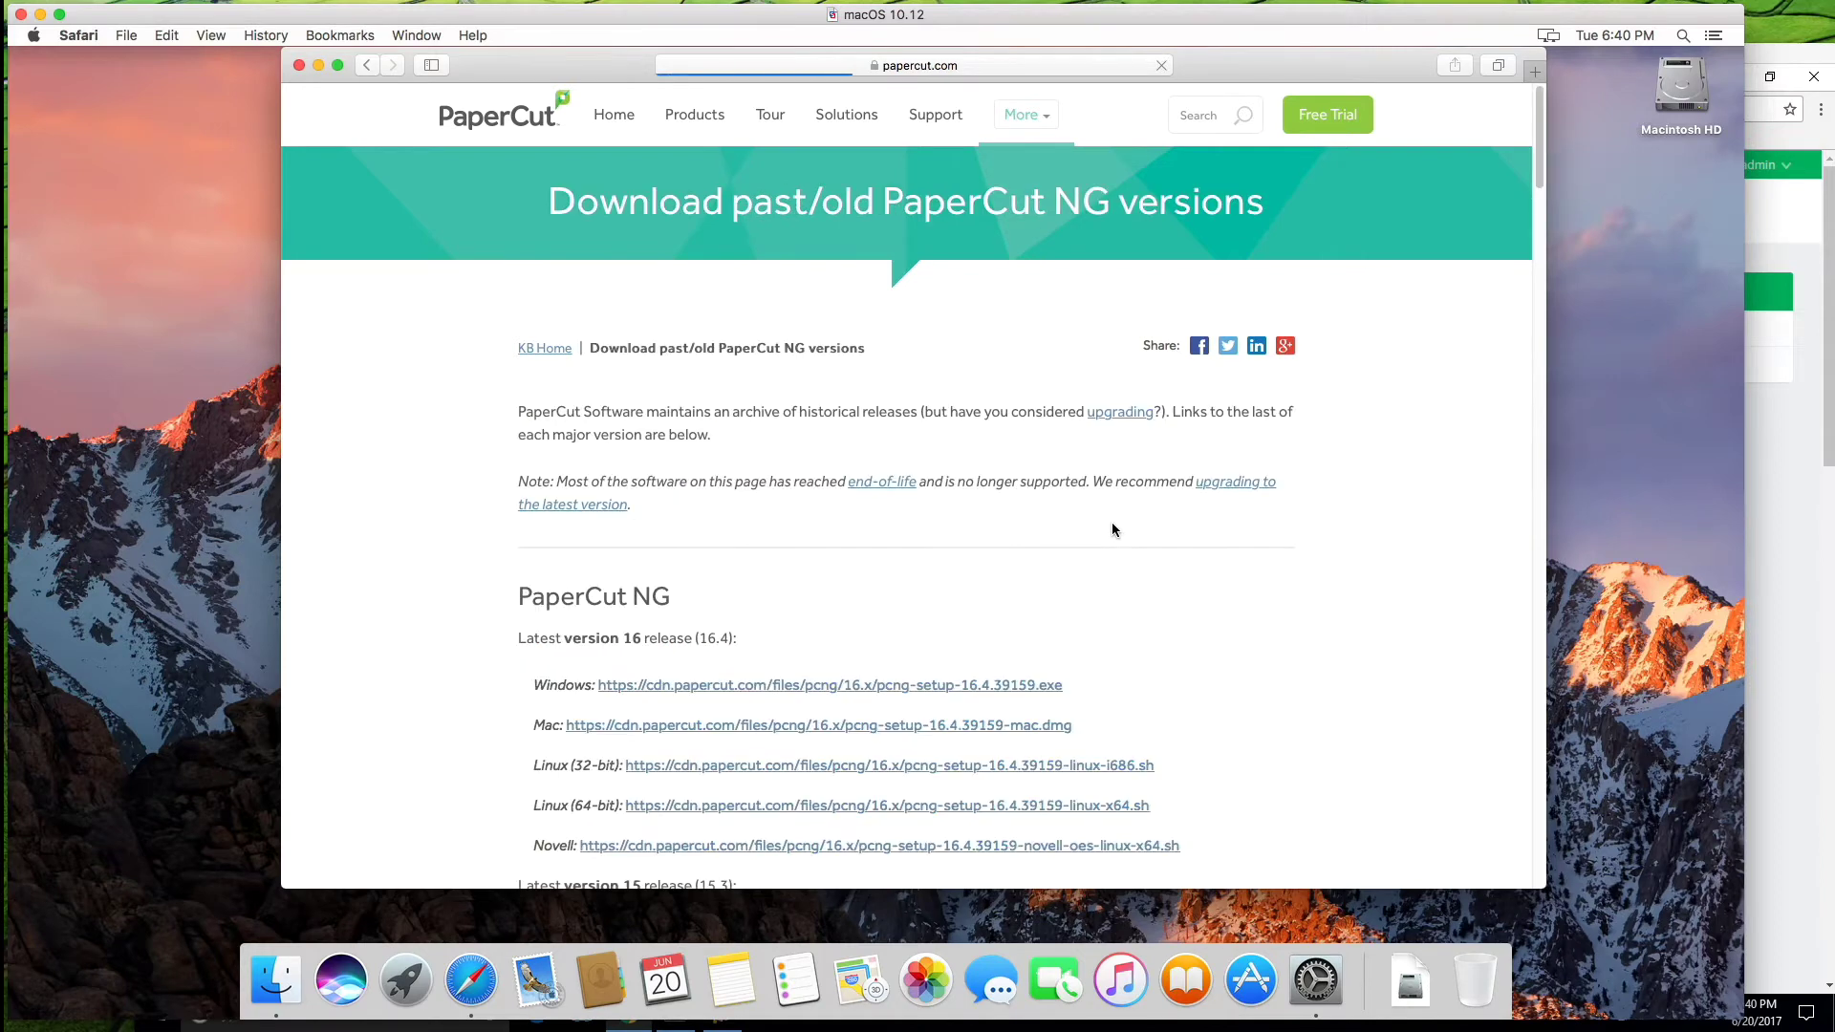
scroll(1113, 528, "down", 1)
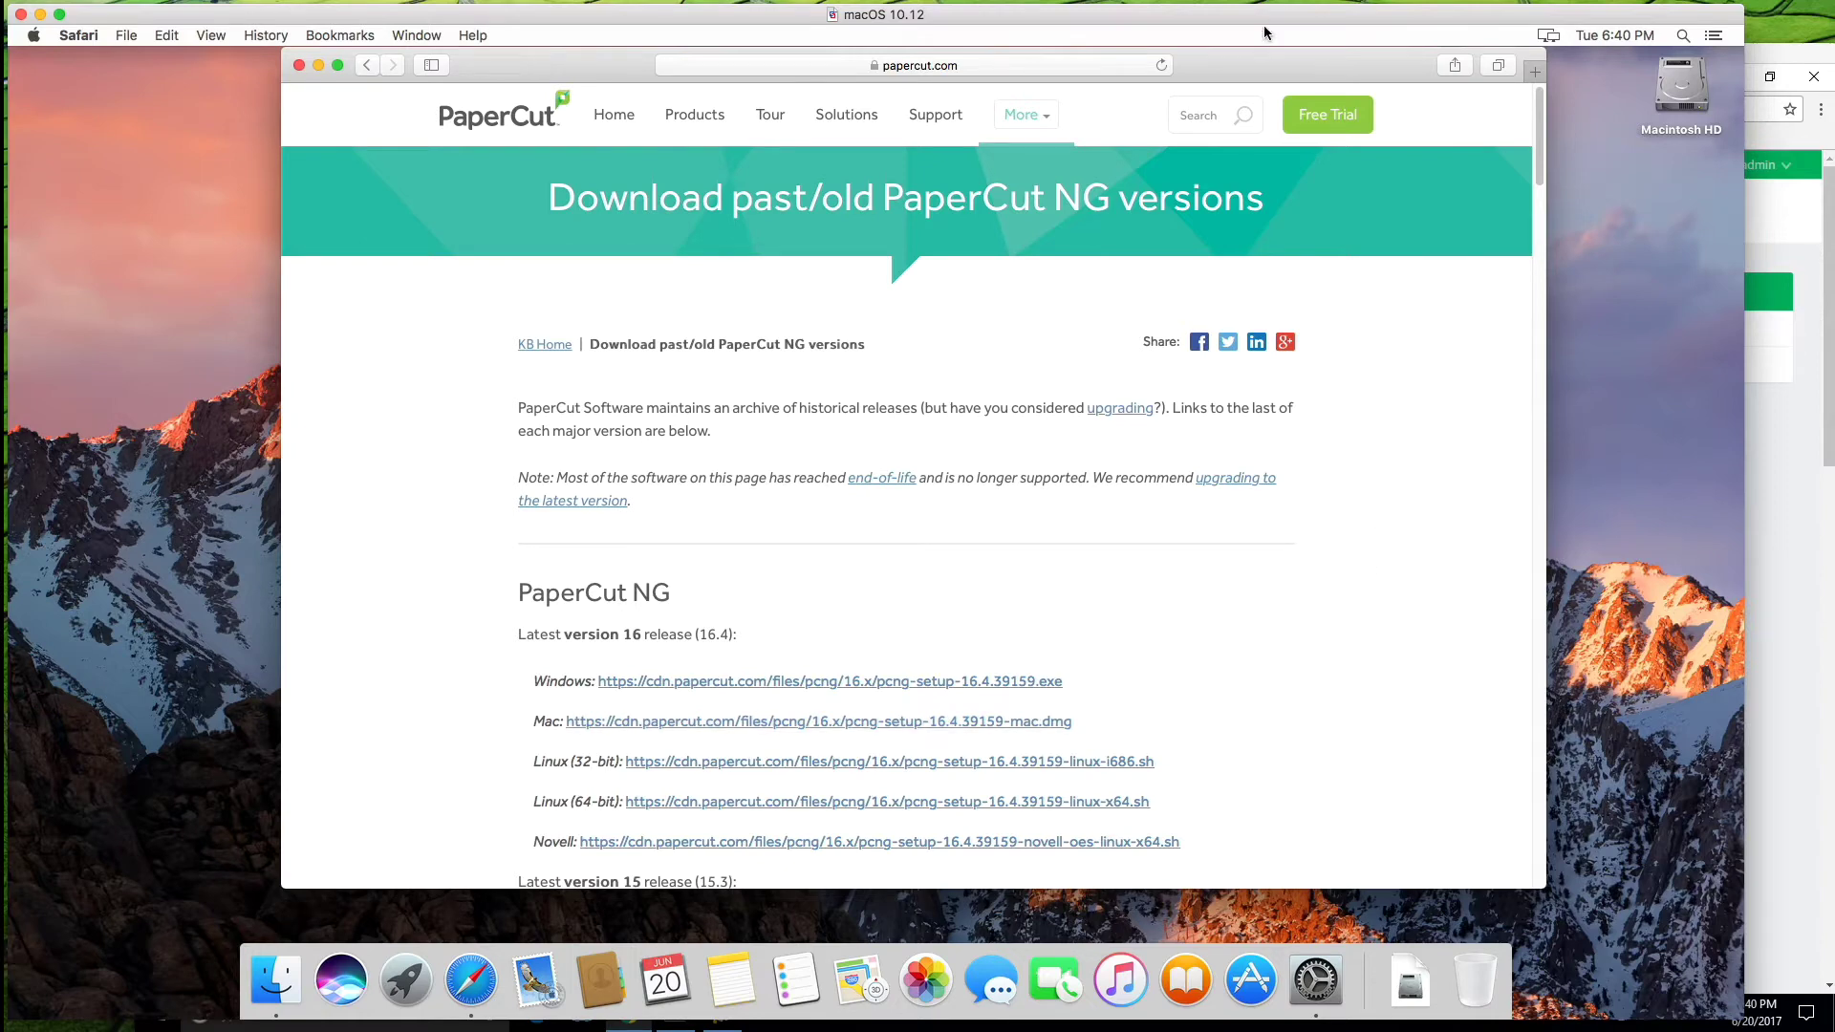
Step: Hide Safari, mount pcmf-setup-17.1.3-mac.dmg in Finder, and select PaperCut MF Secondary Server Install.pkg
key("super+h")
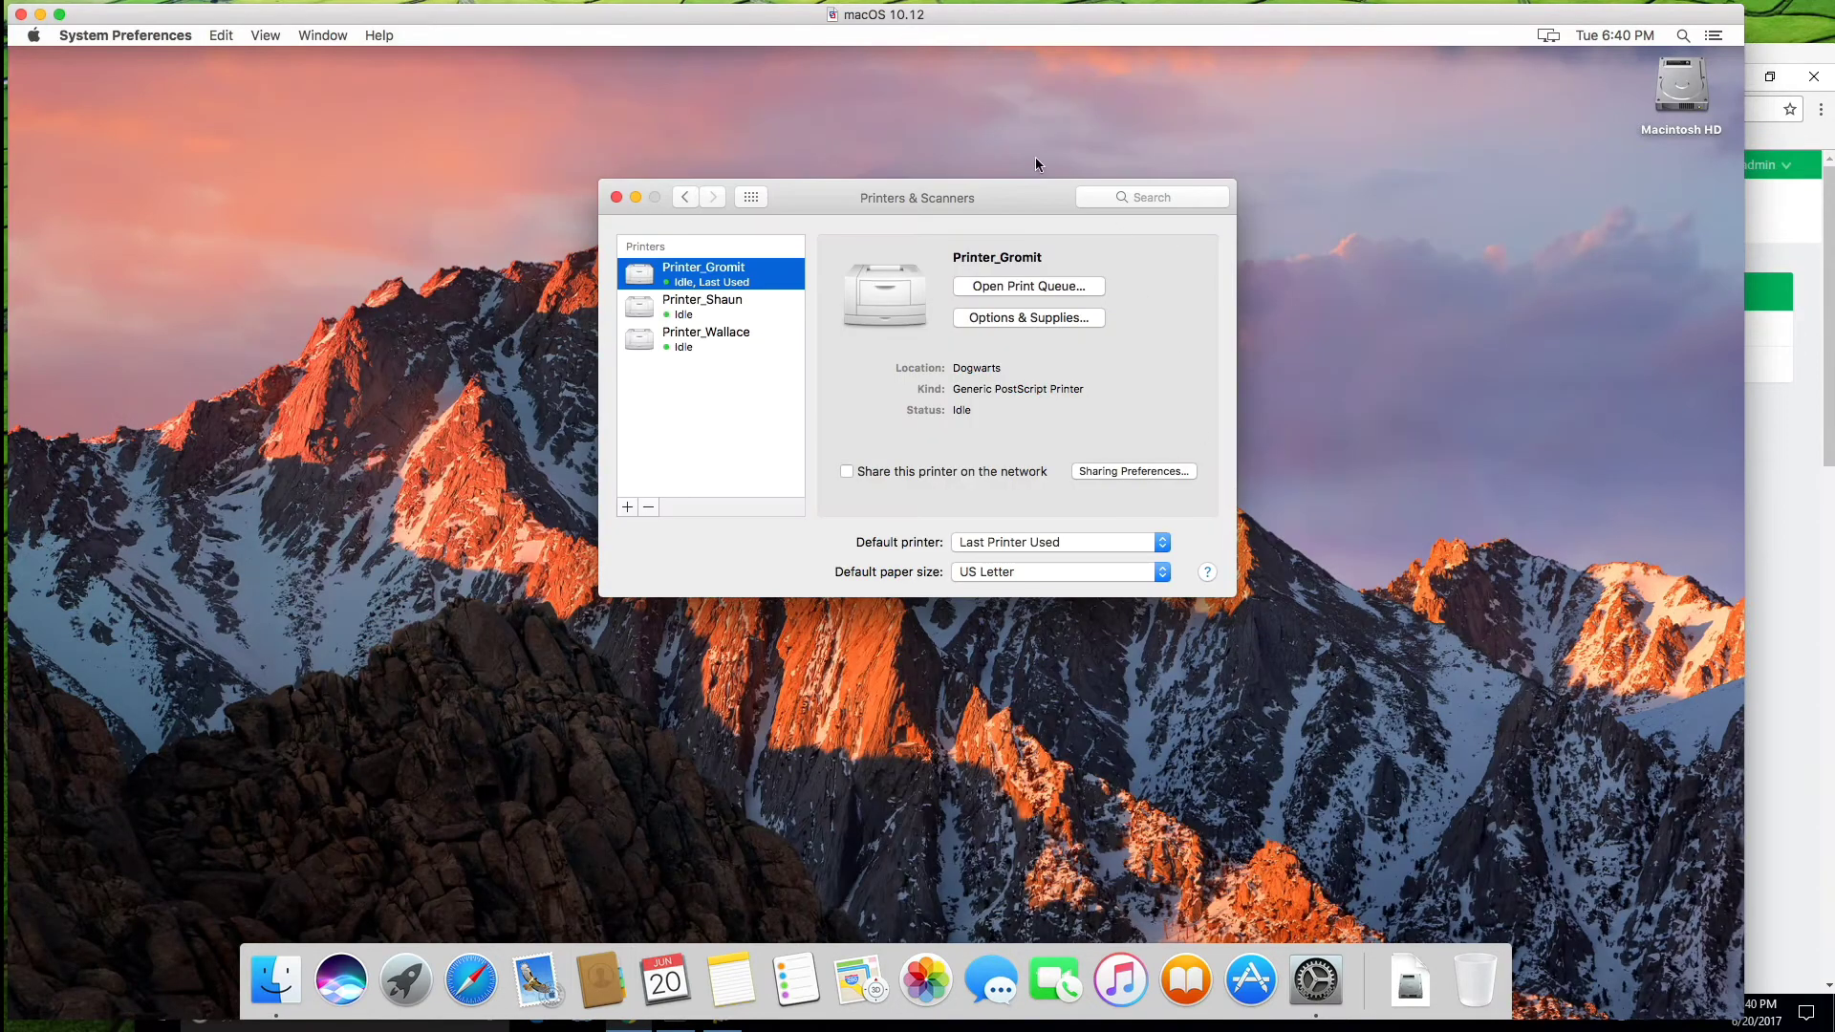
left_click(751, 197)
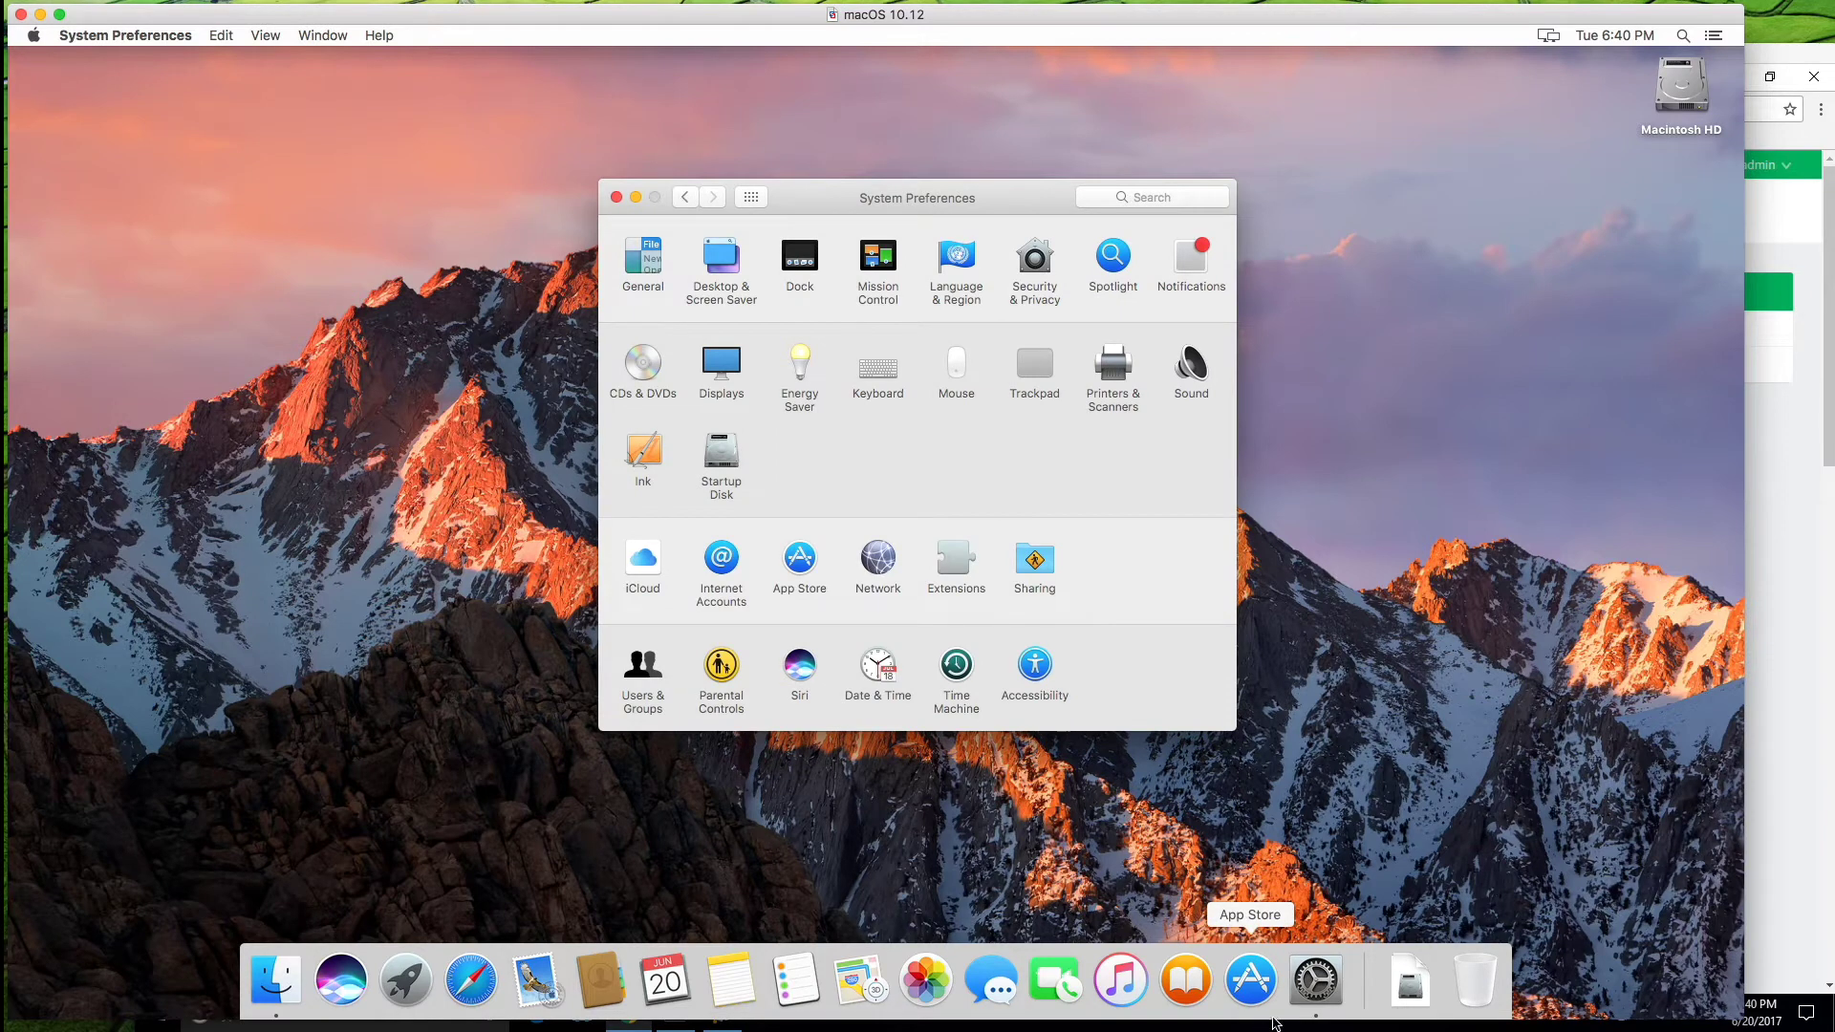
left_click(275, 977)
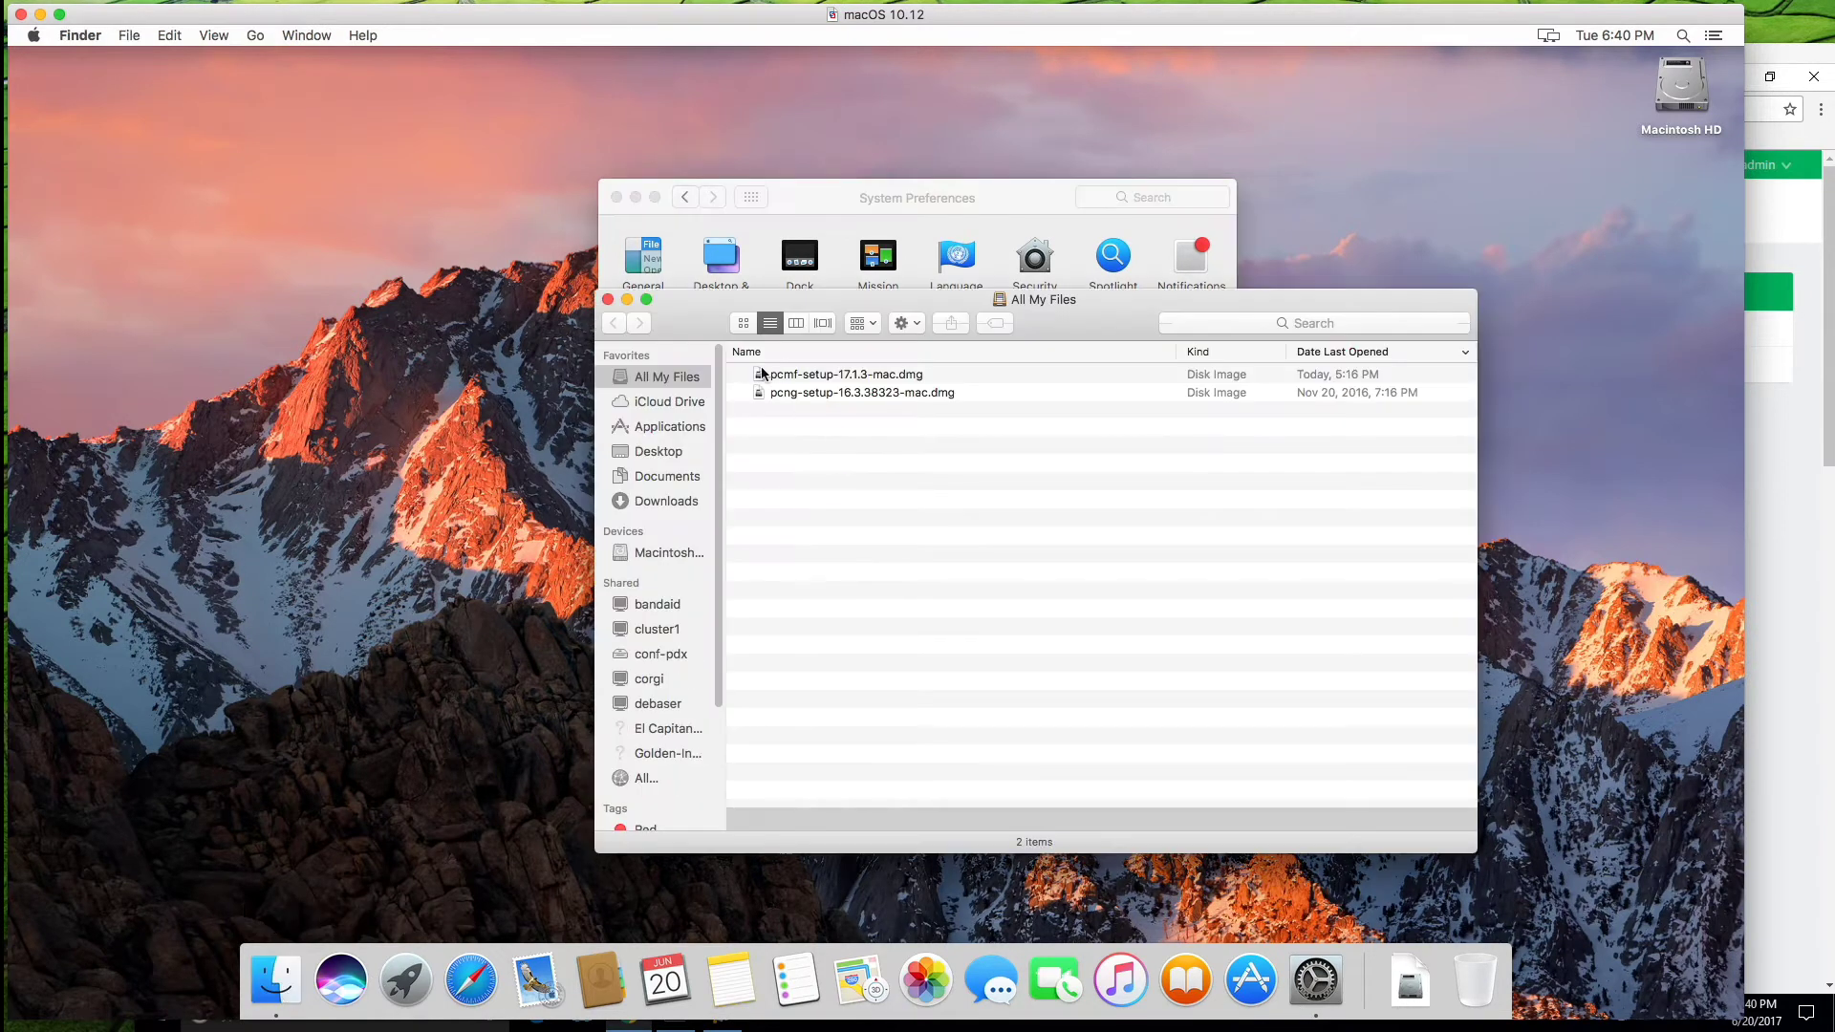
left_click_drag(1095, 320, 1222, 310)
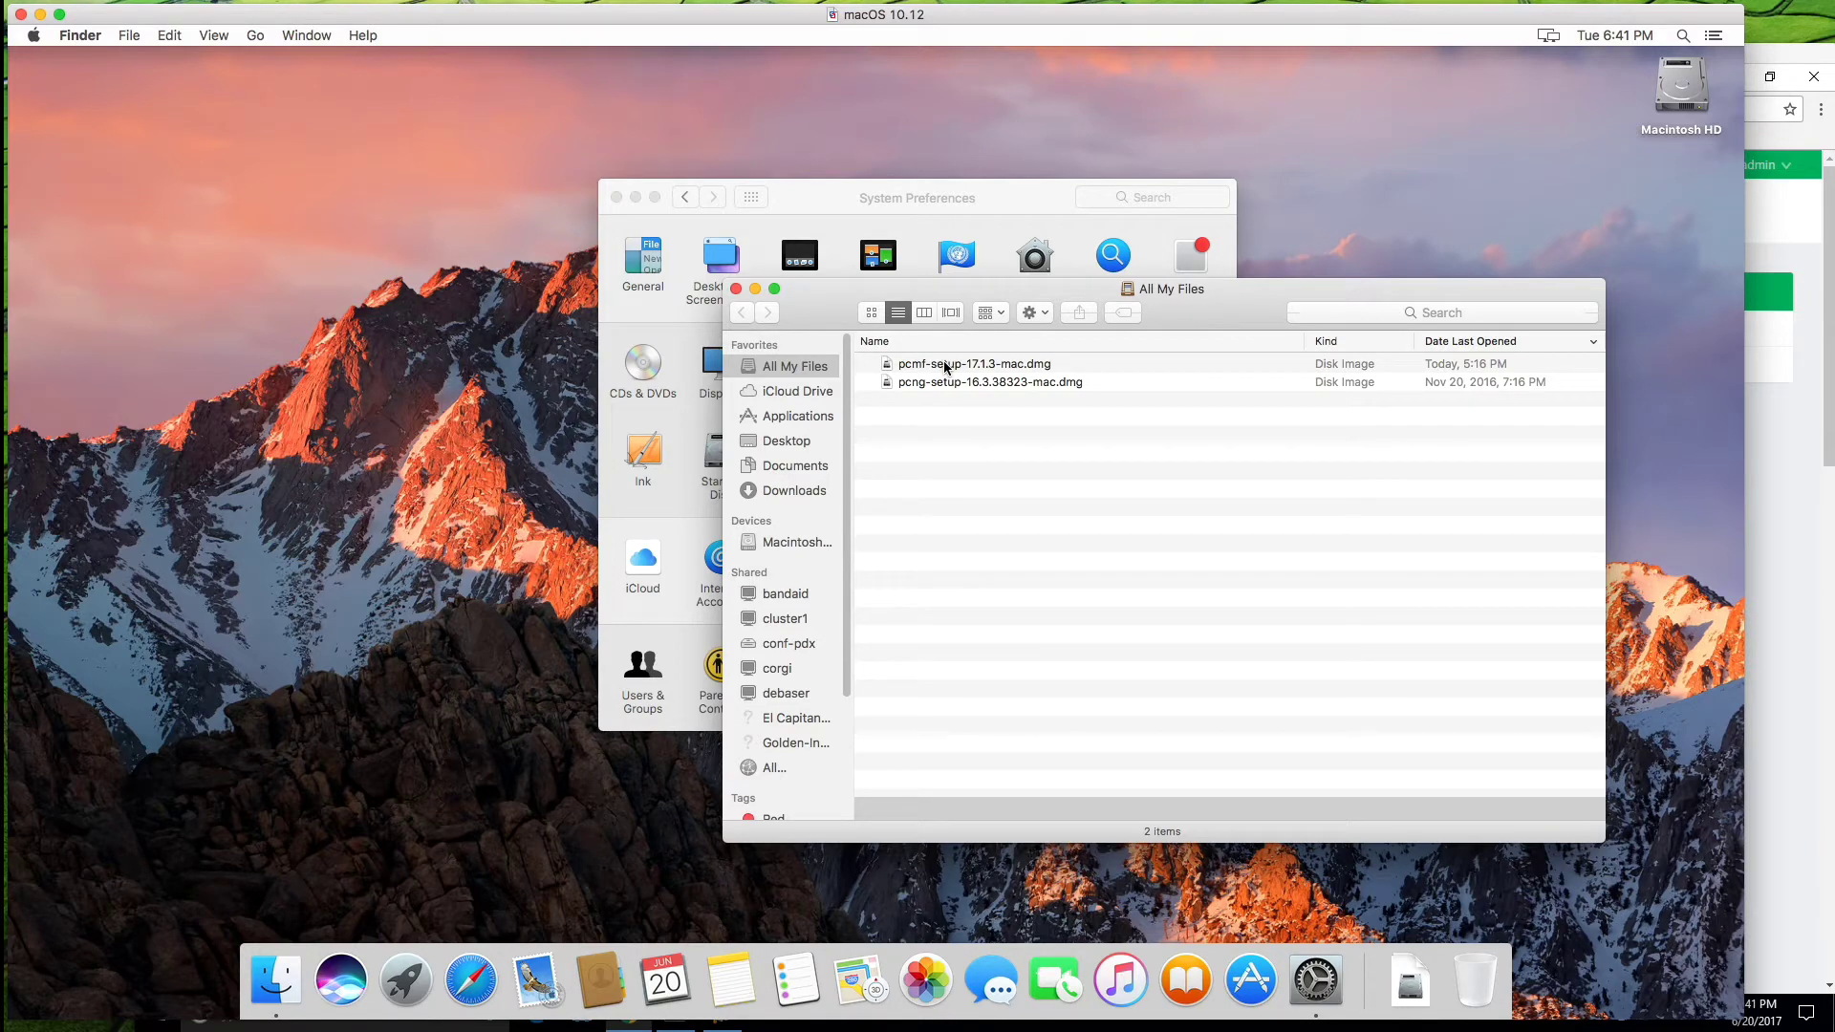
double_click(945, 367)
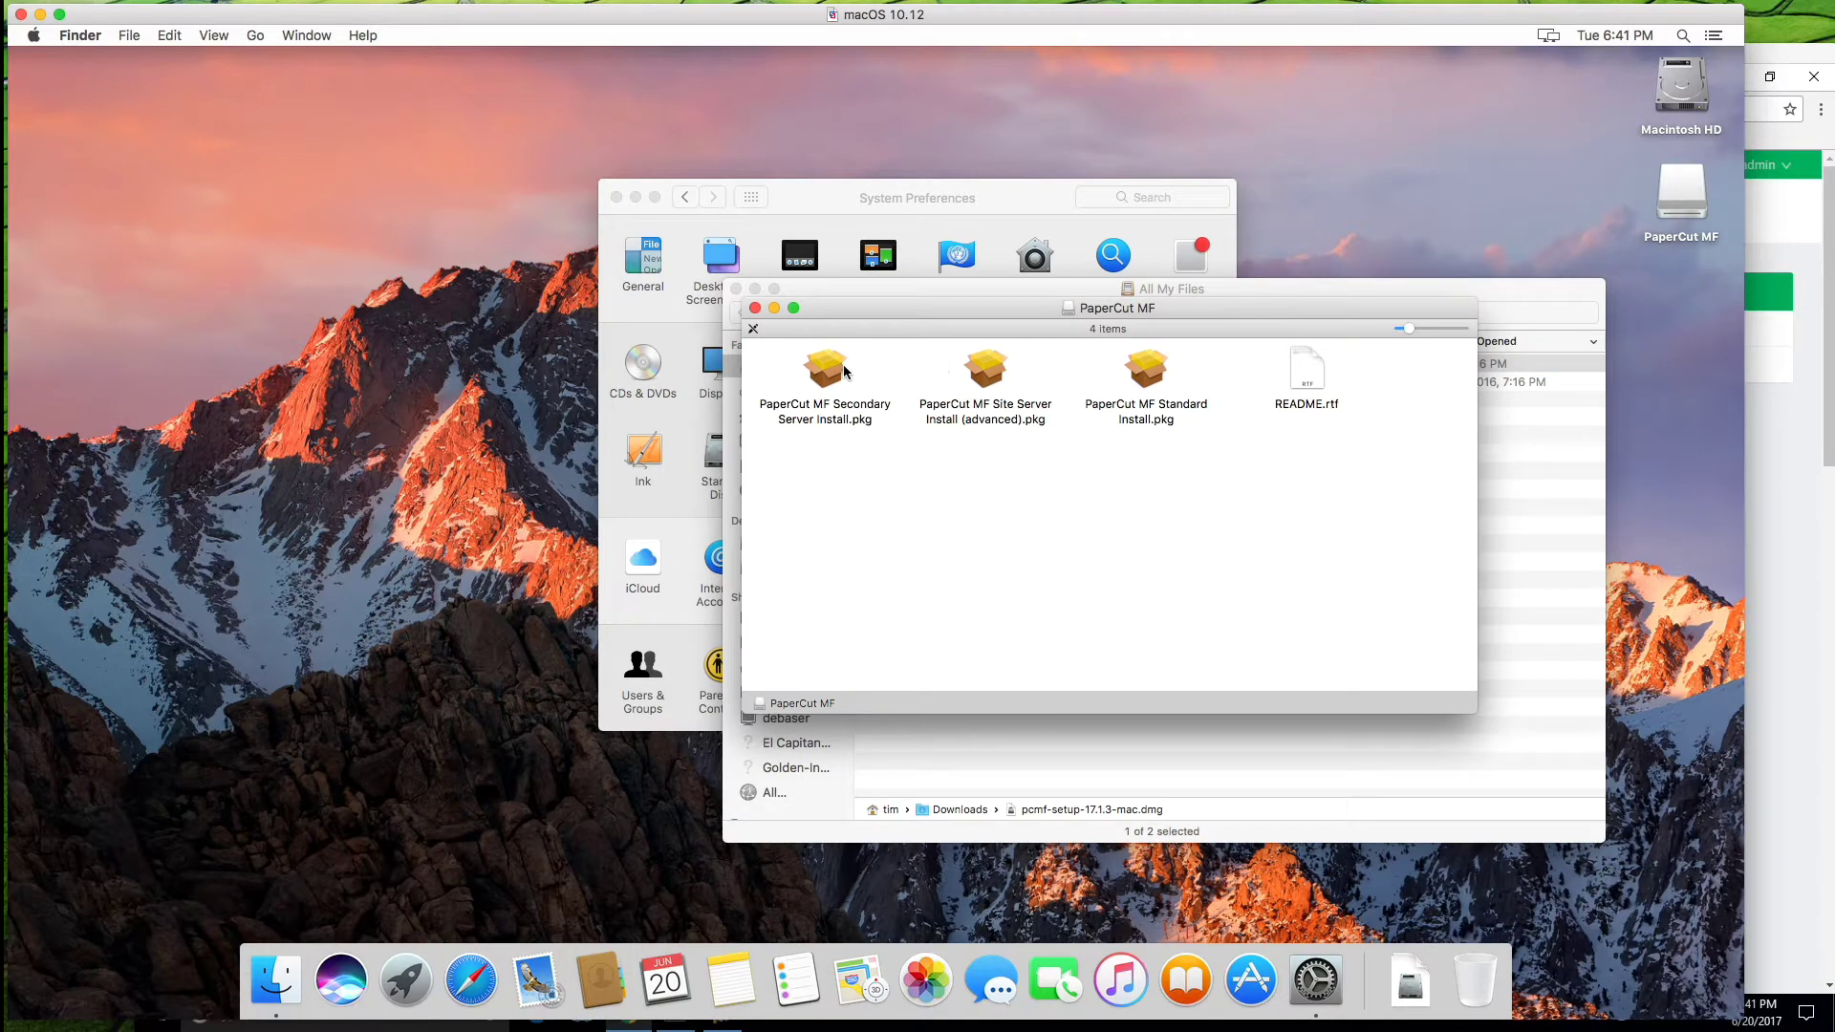
left_click_drag(899, 308, 714, 298)
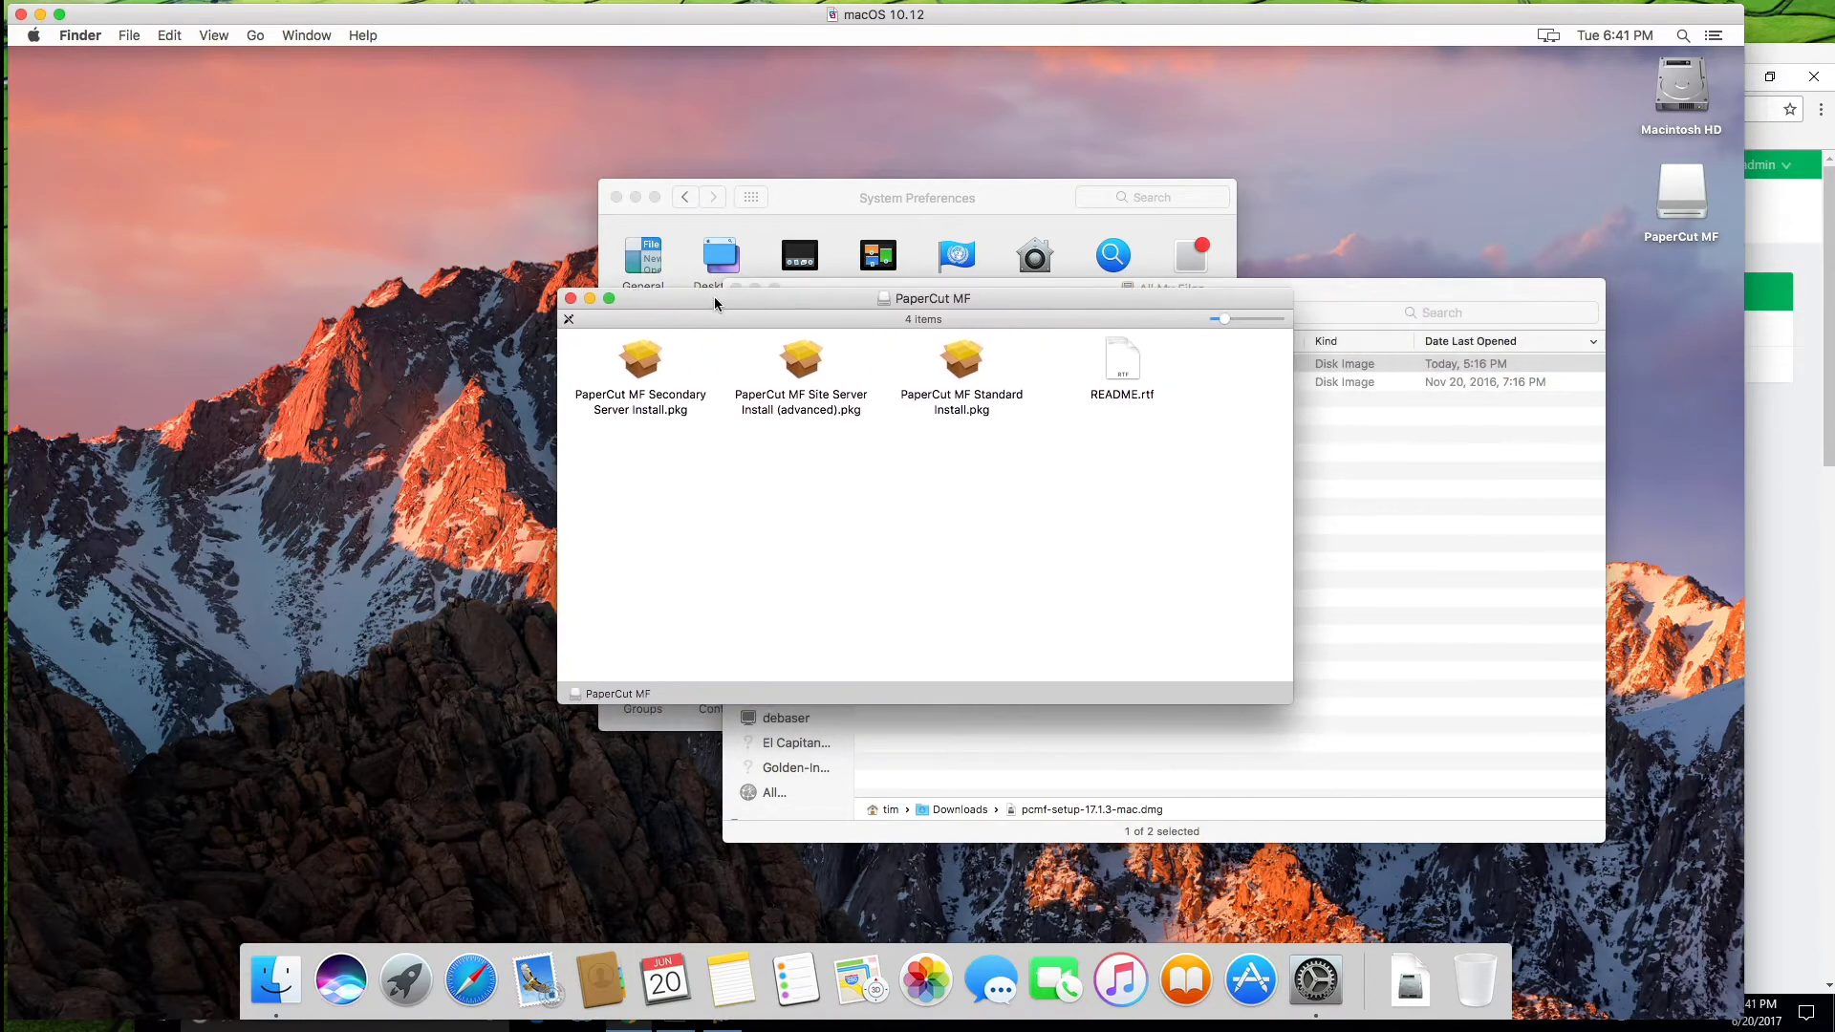
left_click(642, 361)
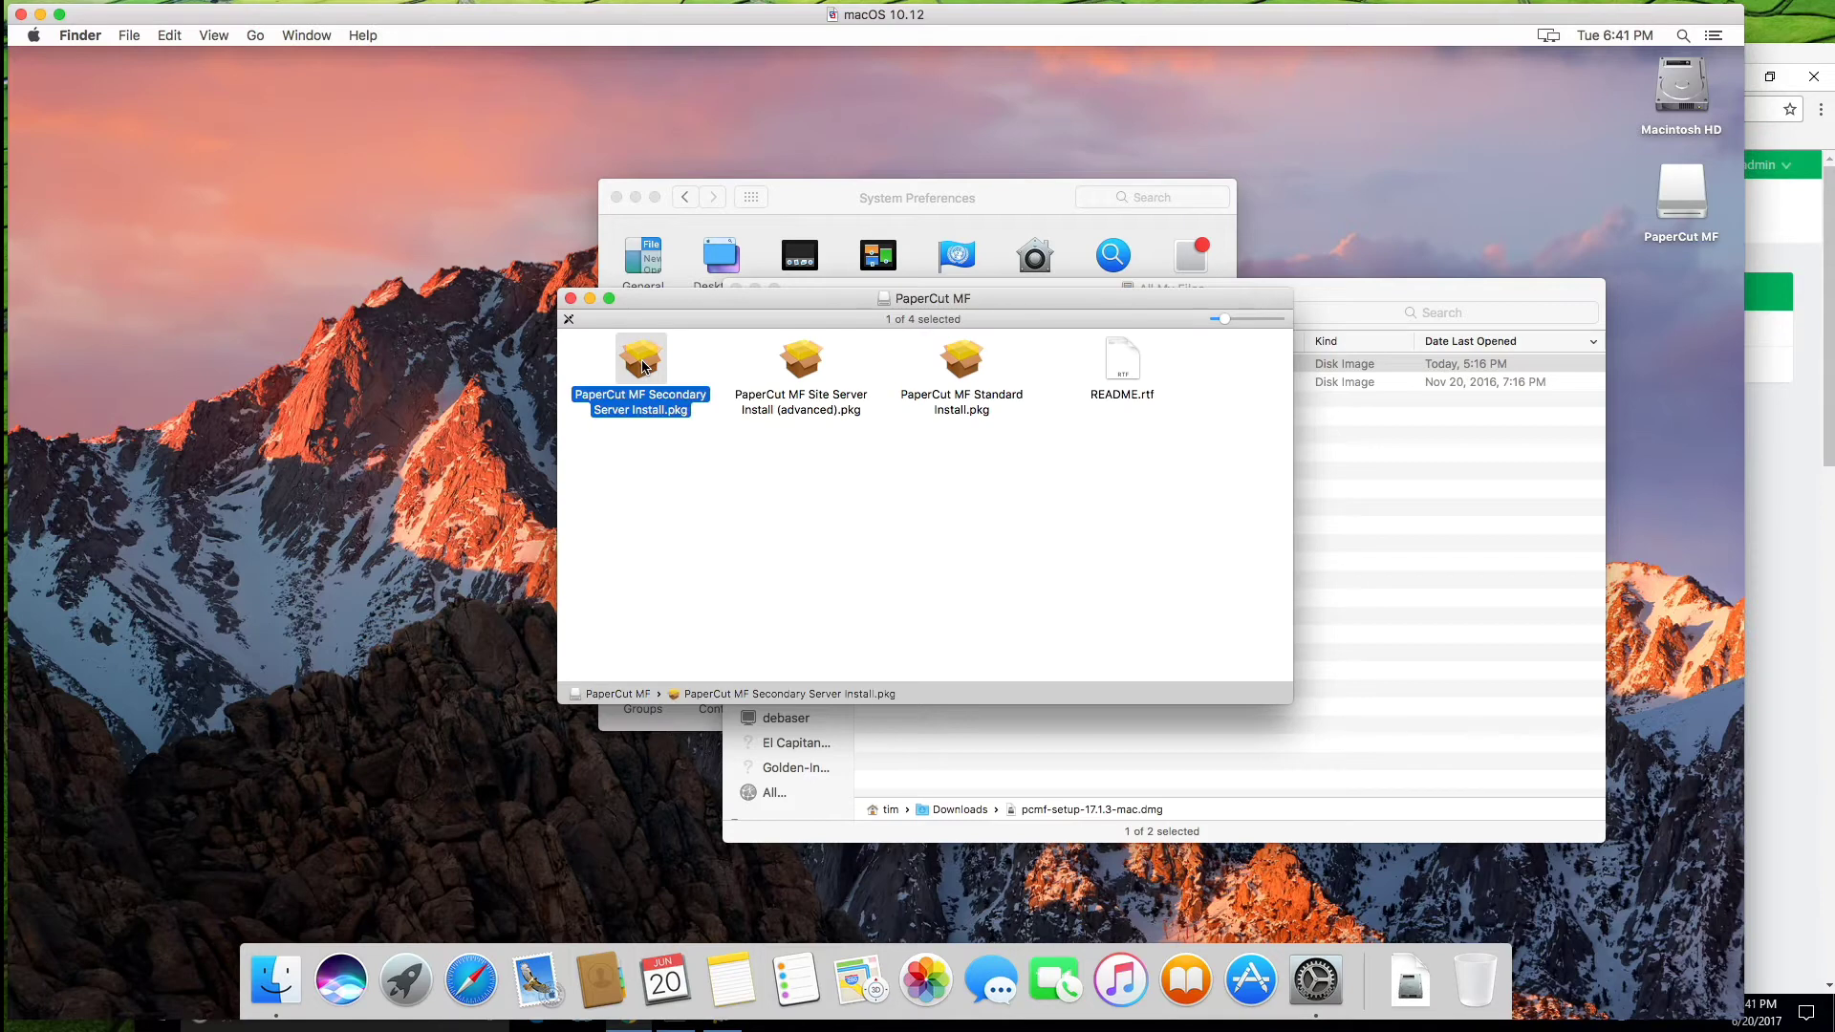
Step: Install the PaperCut MF Secondary Server, accepting the license and authorising with the admin password
double_click(644, 365)
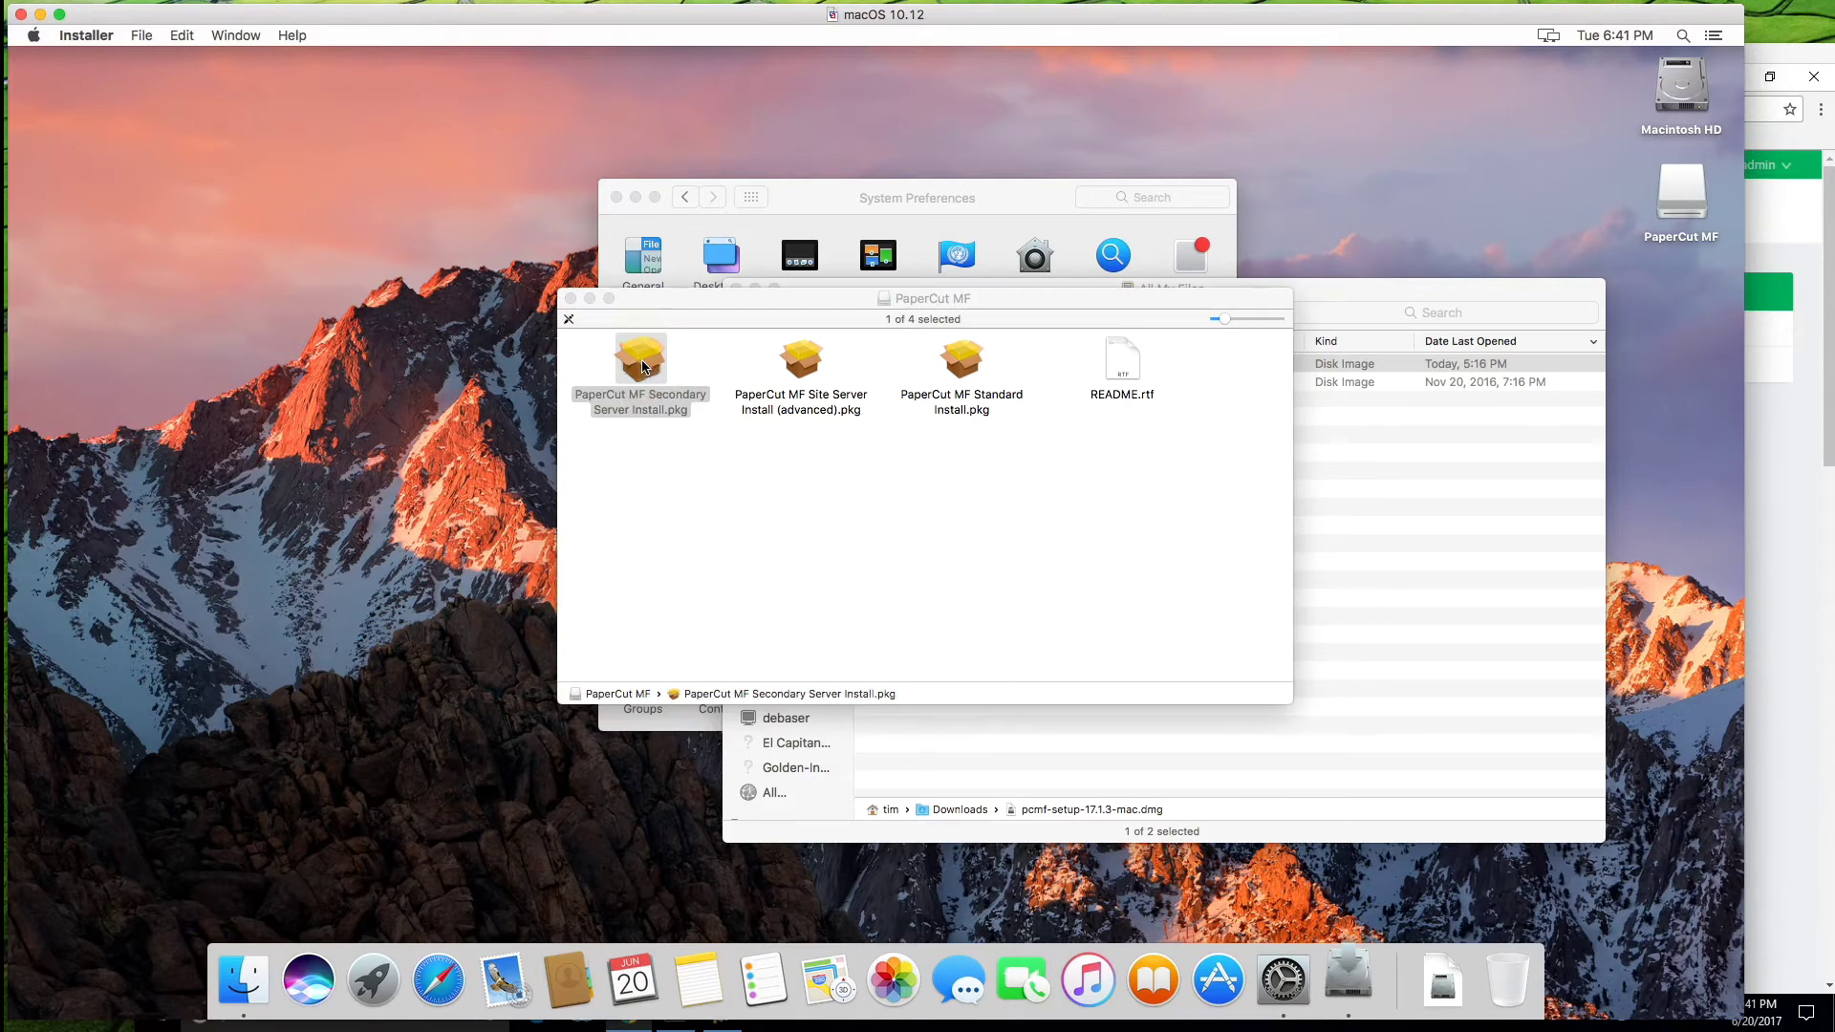
left_click(1116, 643)
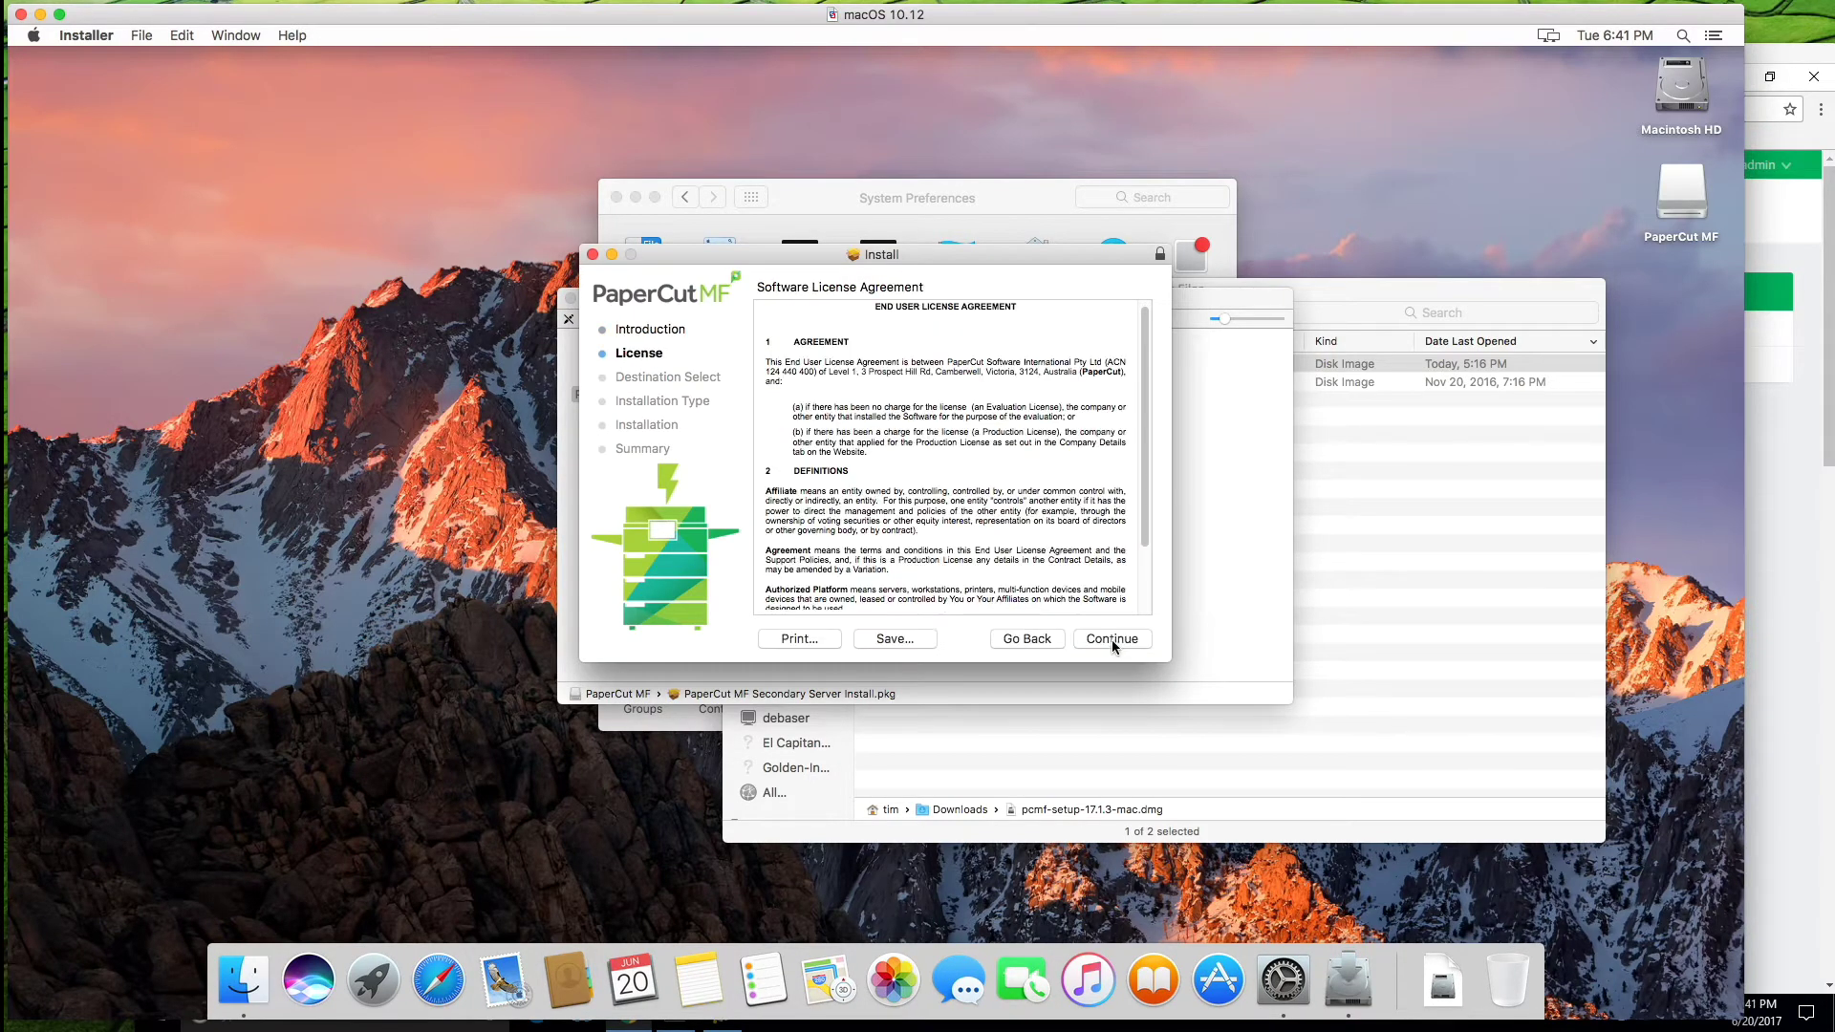
left_click(1112, 643)
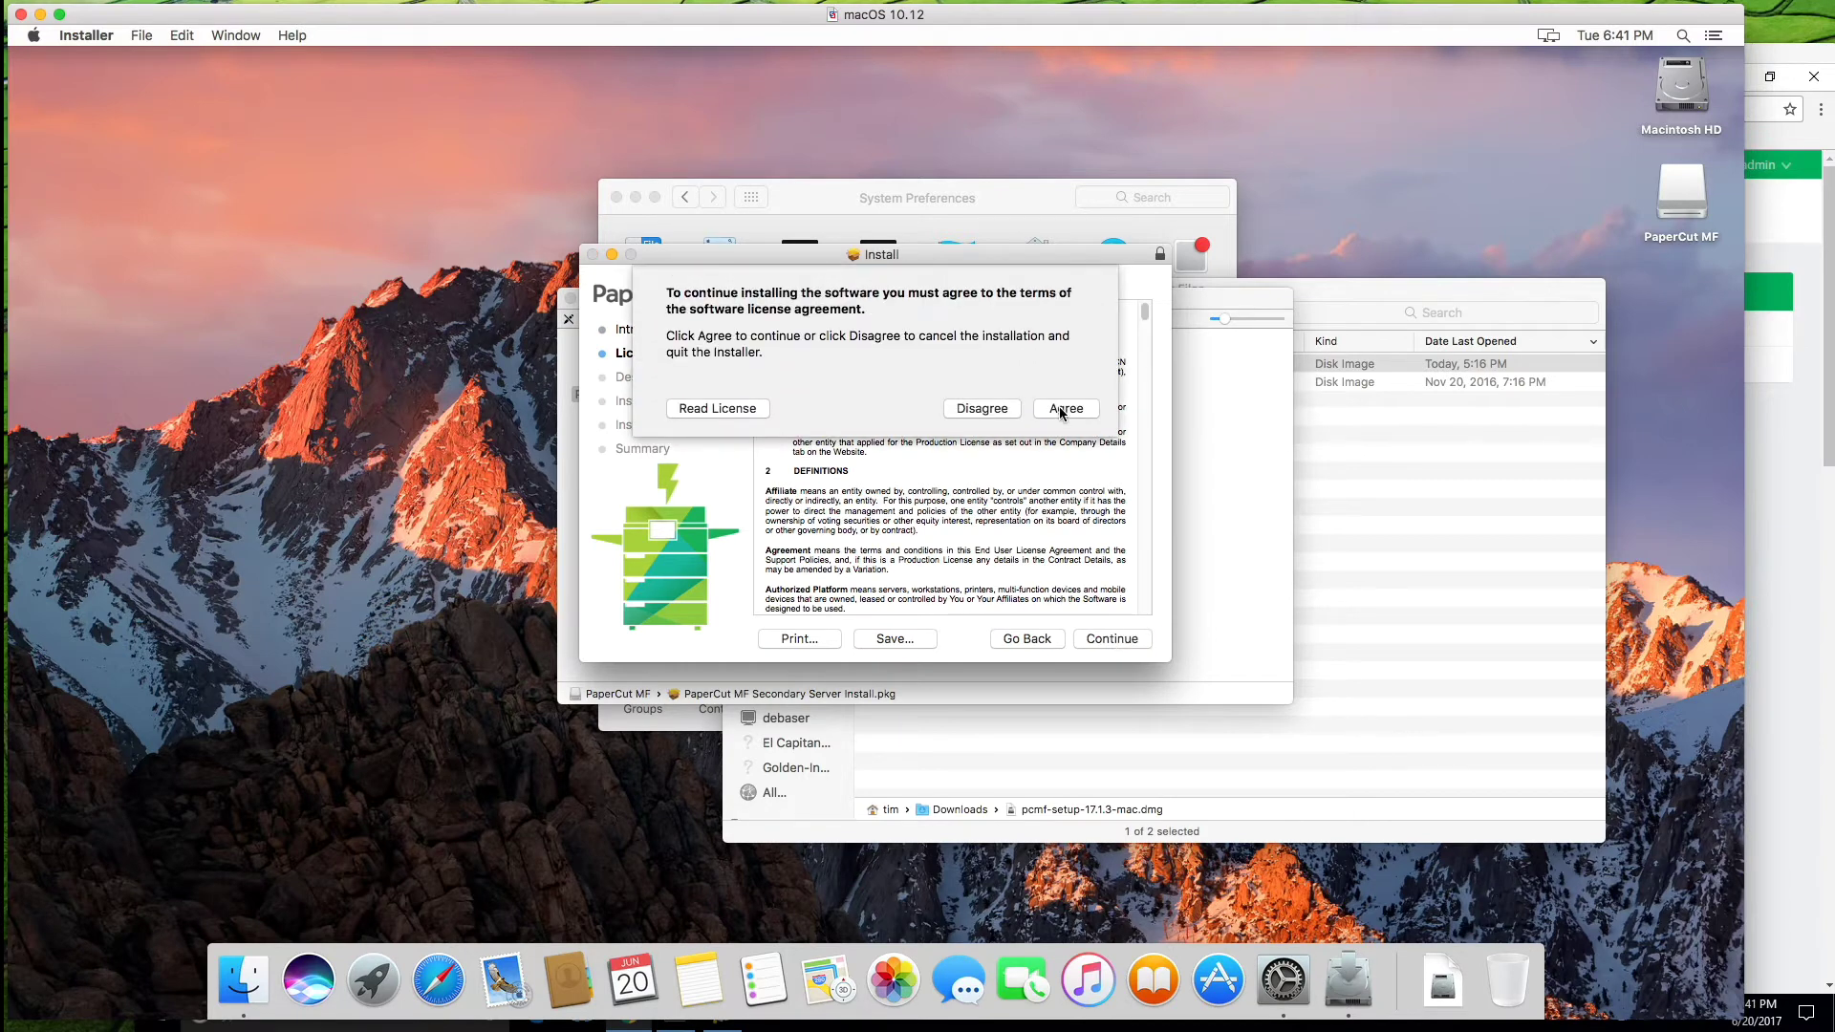
left_click(1063, 408)
left_click(1116, 639)
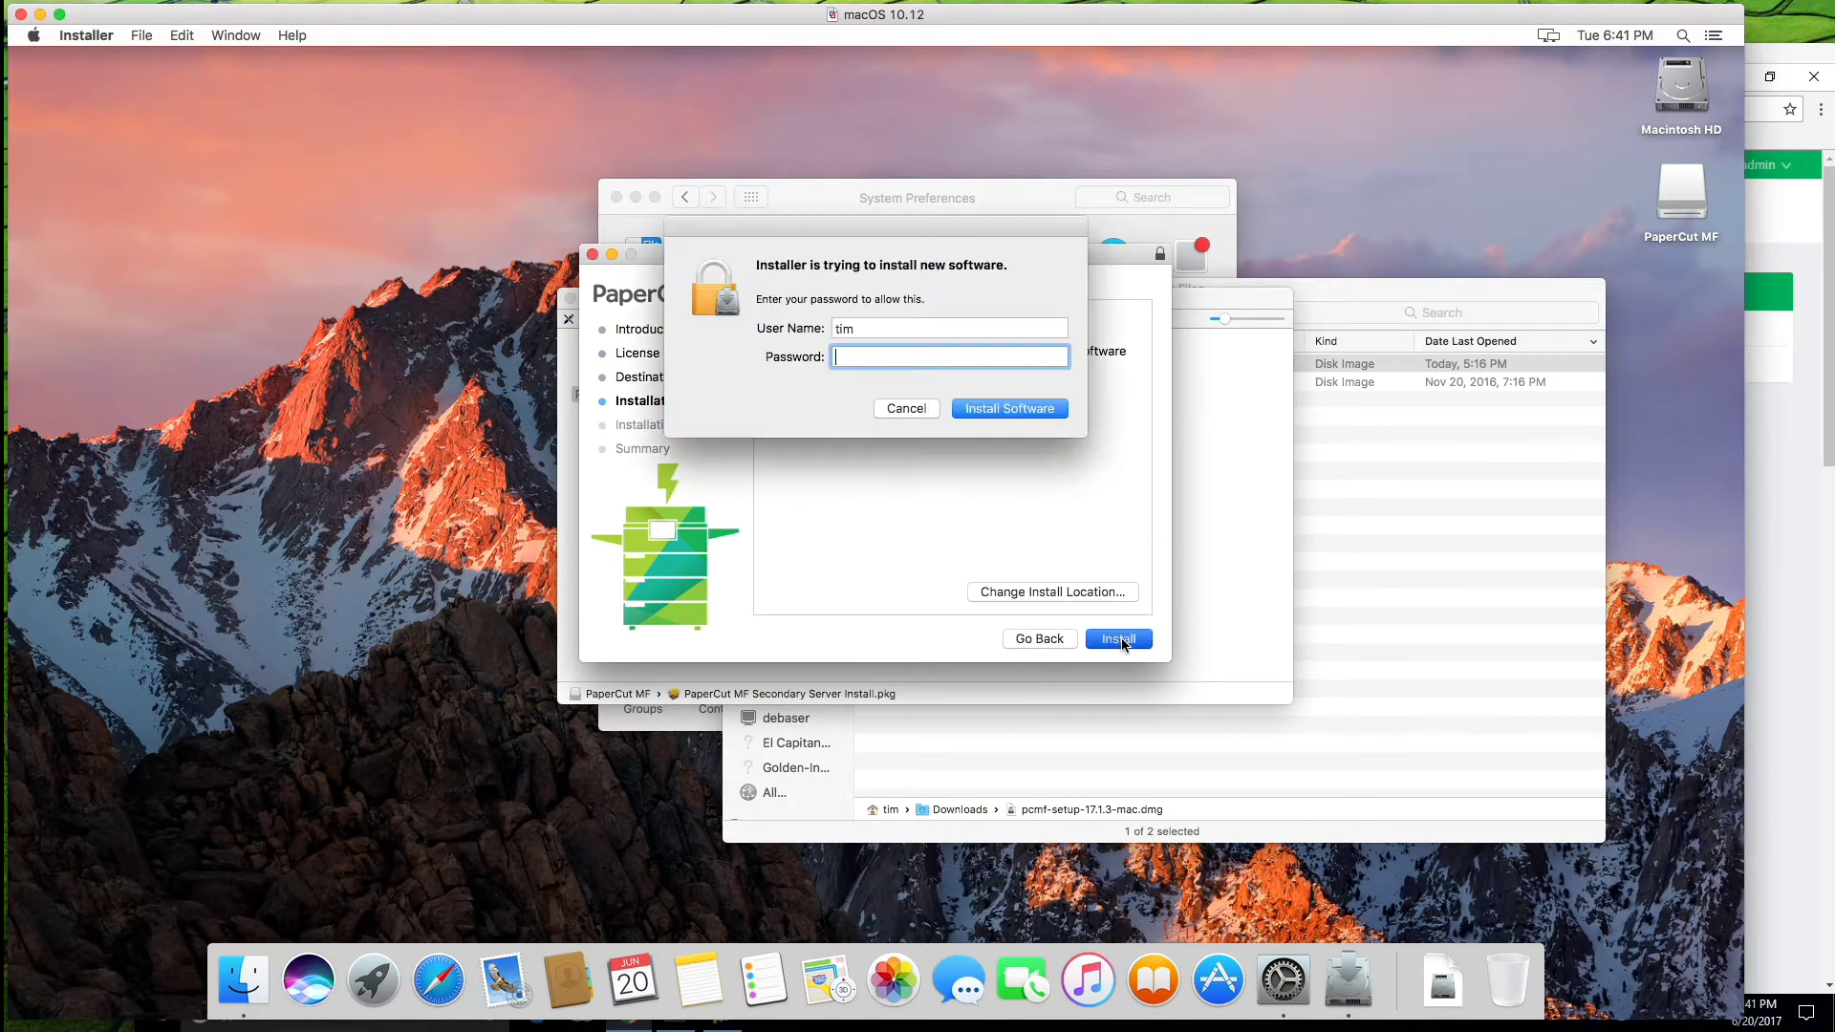
type("••••••••")
key("Return")
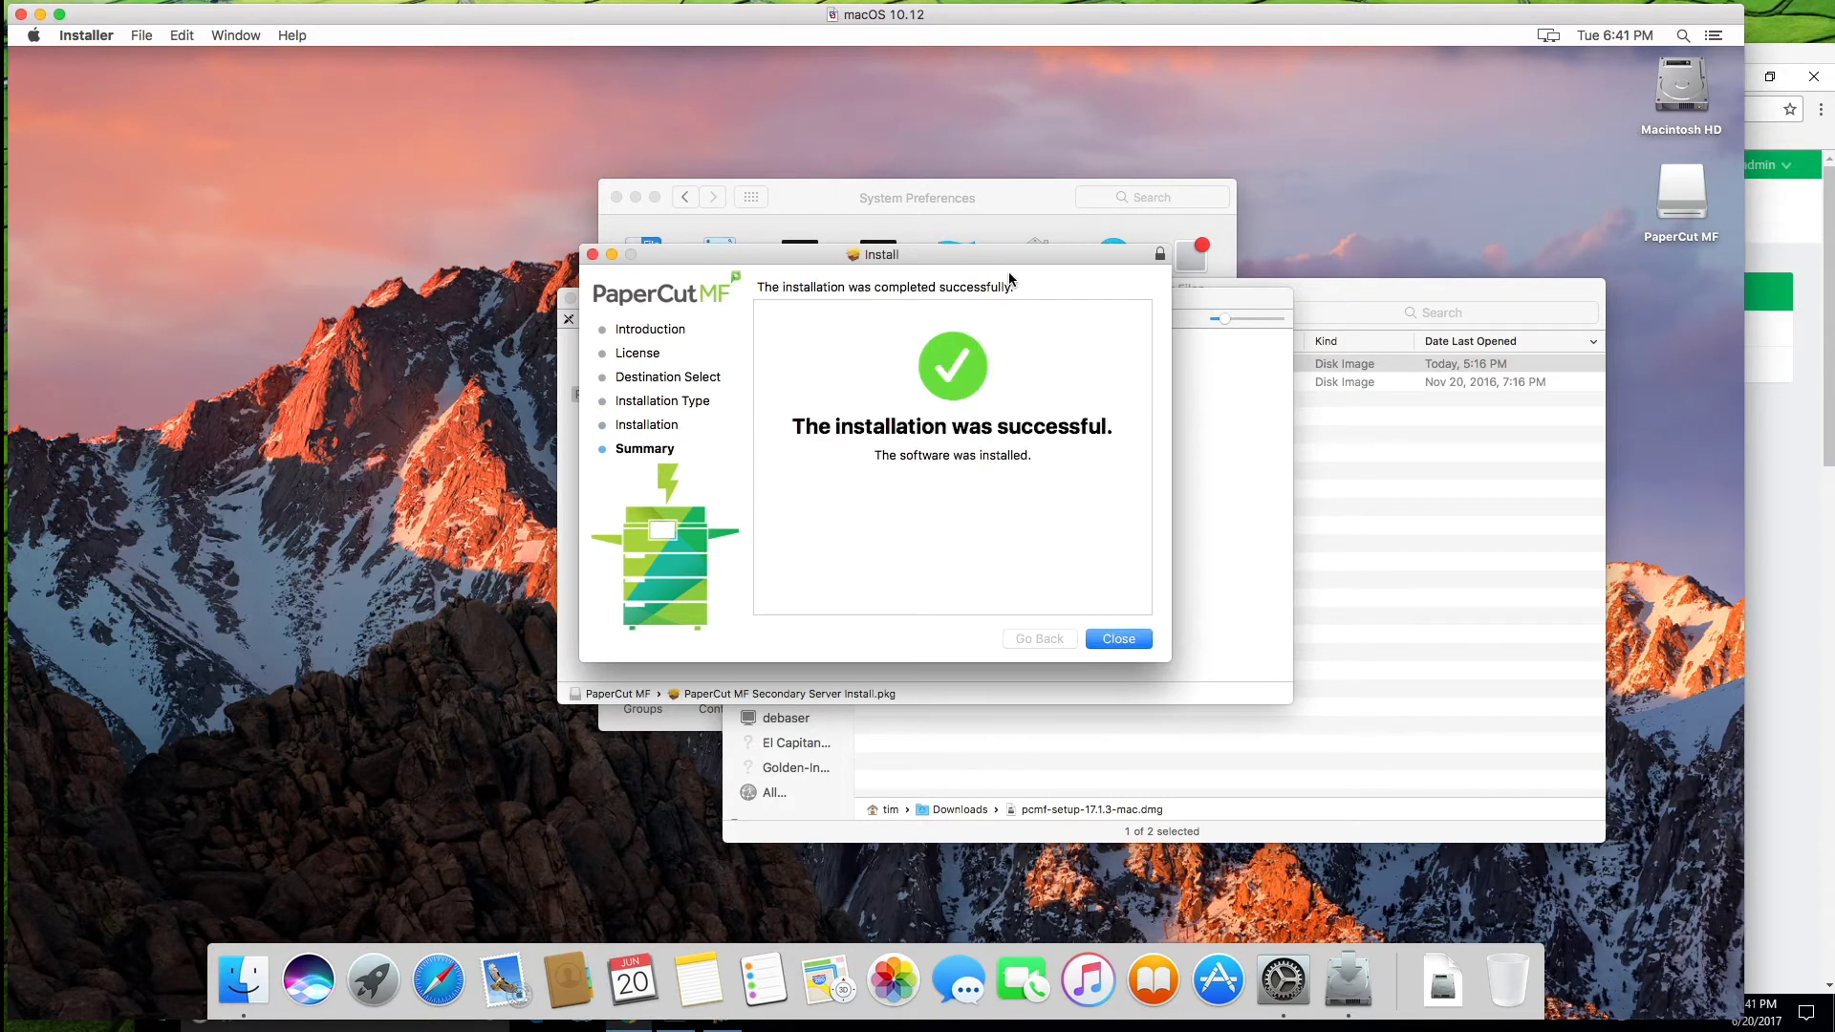
Step: Close the finished installer, keep the package, and close the PaperCut MF disk-image window
left_click(1117, 638)
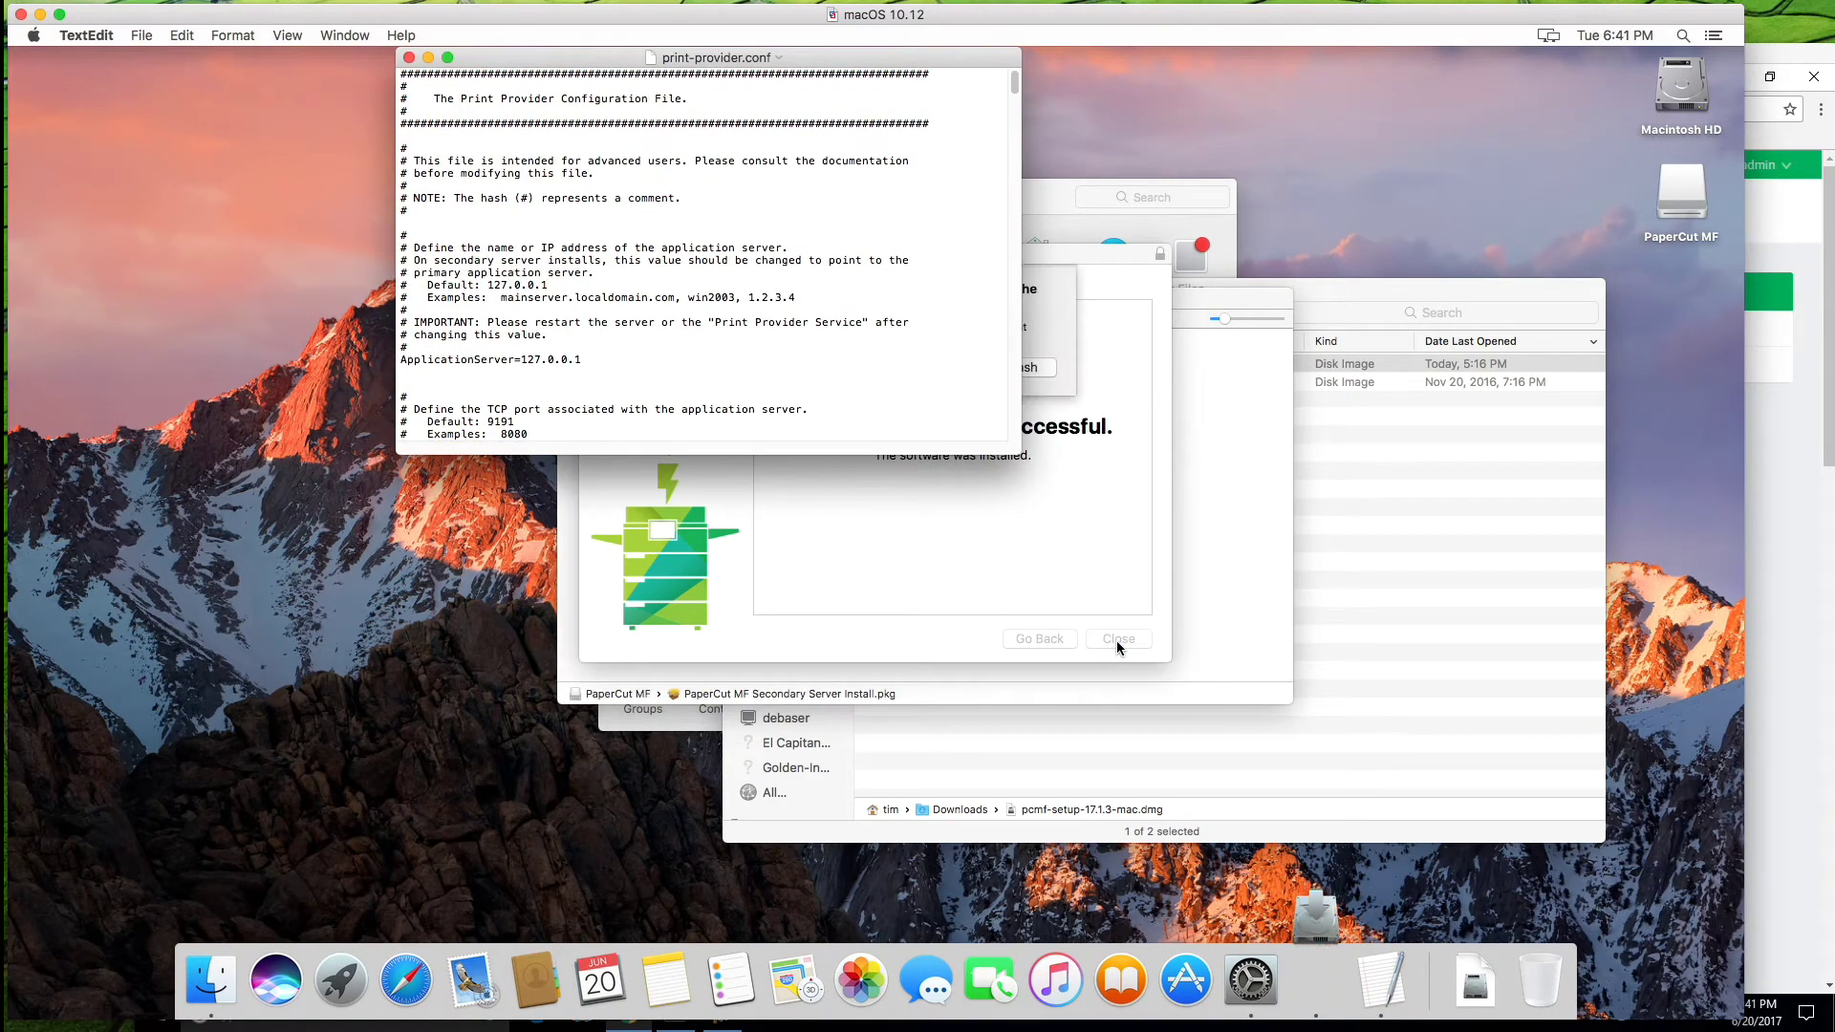
left_click(1052, 254)
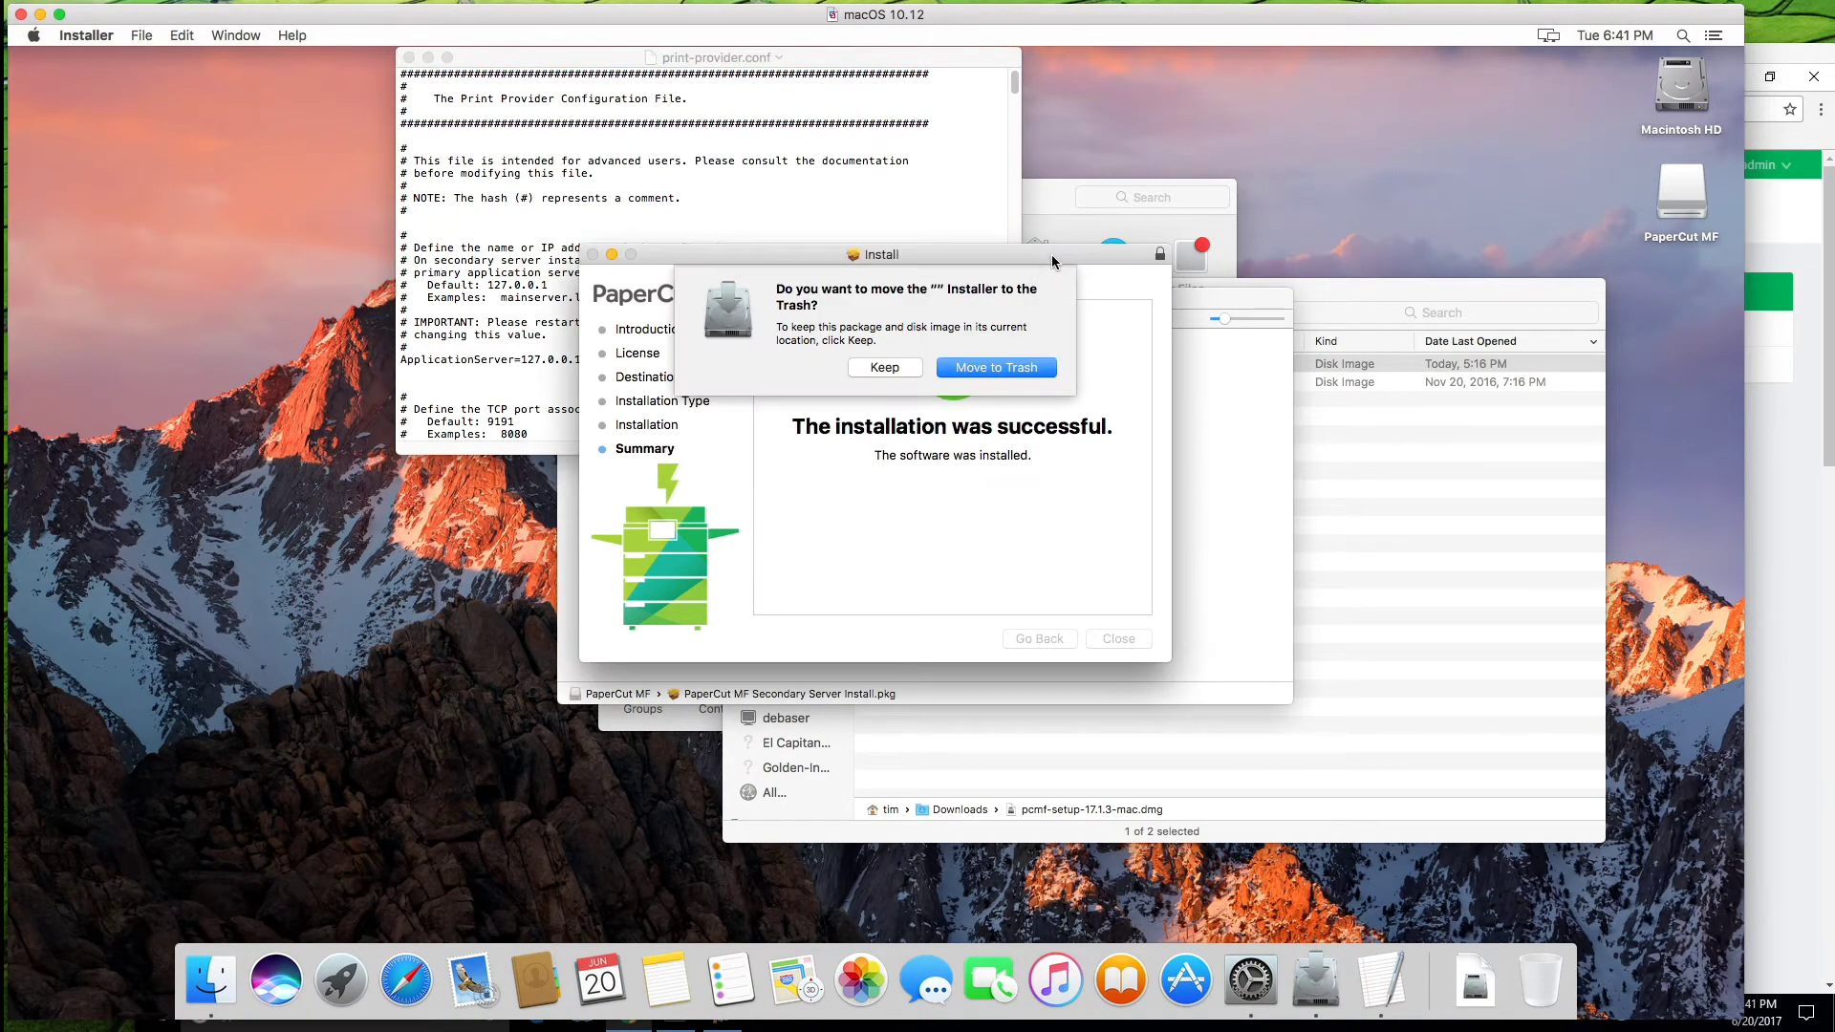
left_click(885, 368)
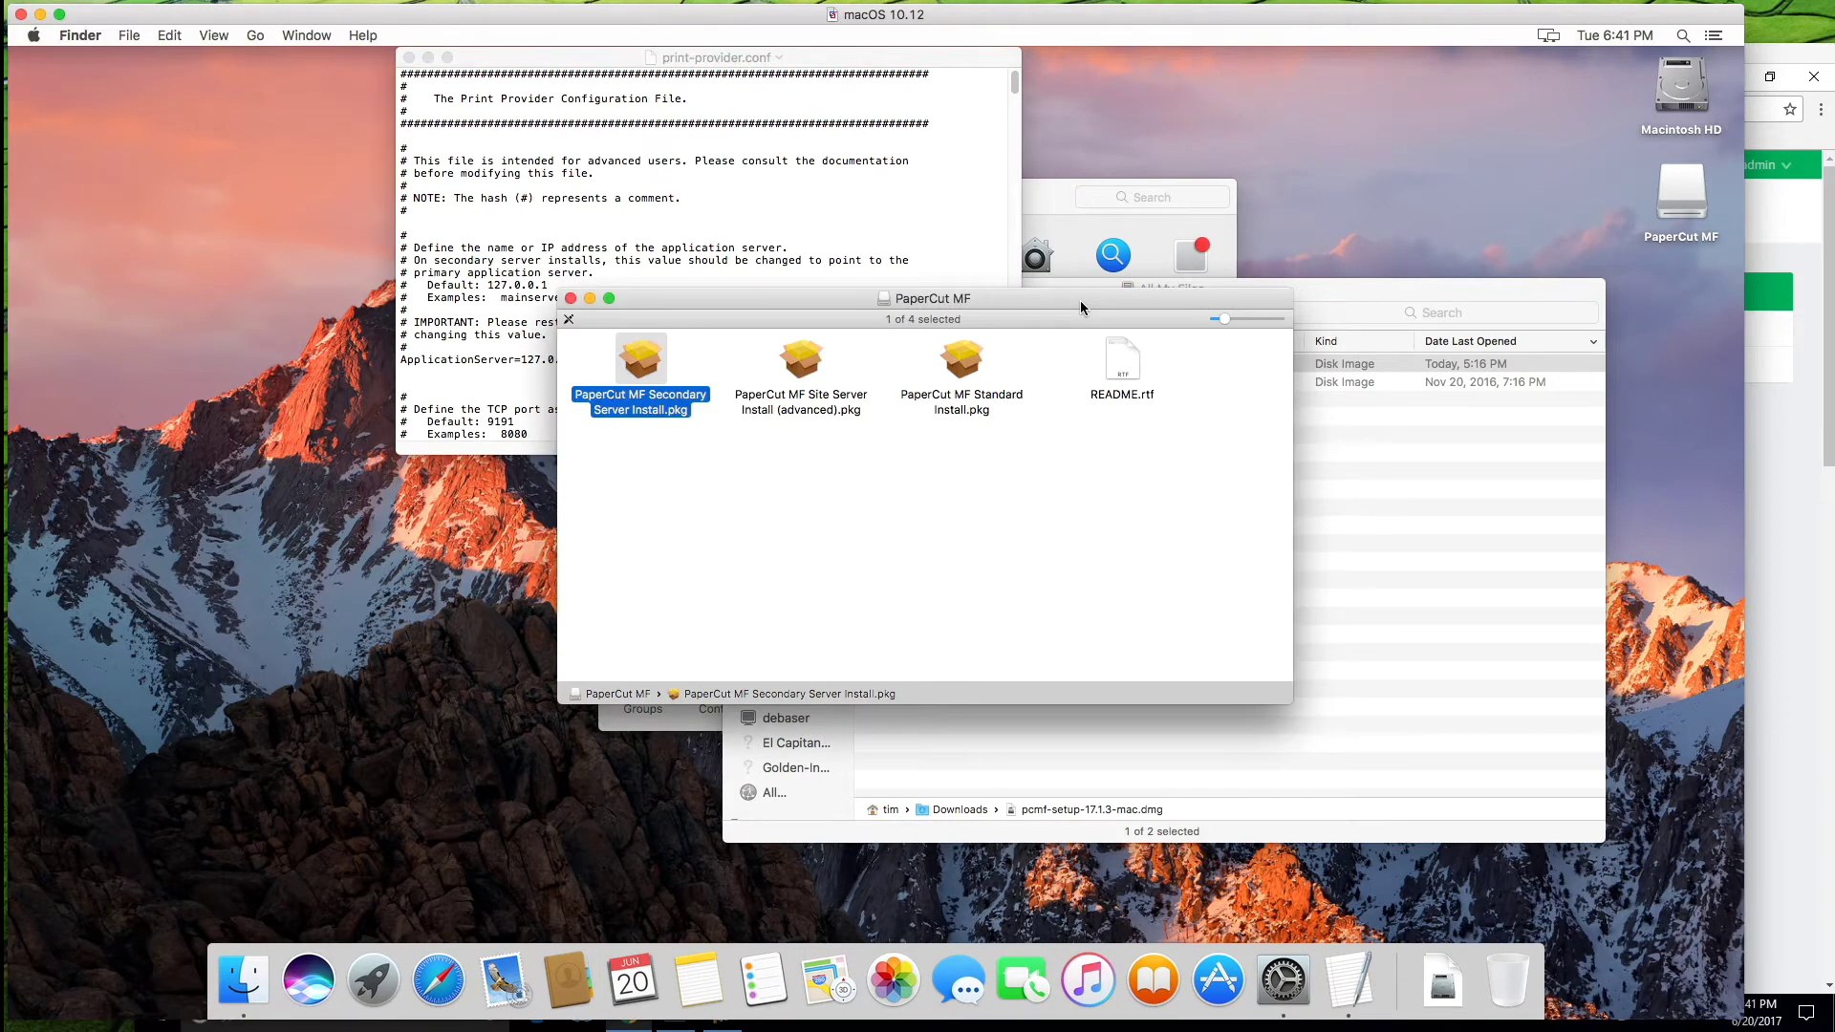
key("super+w")
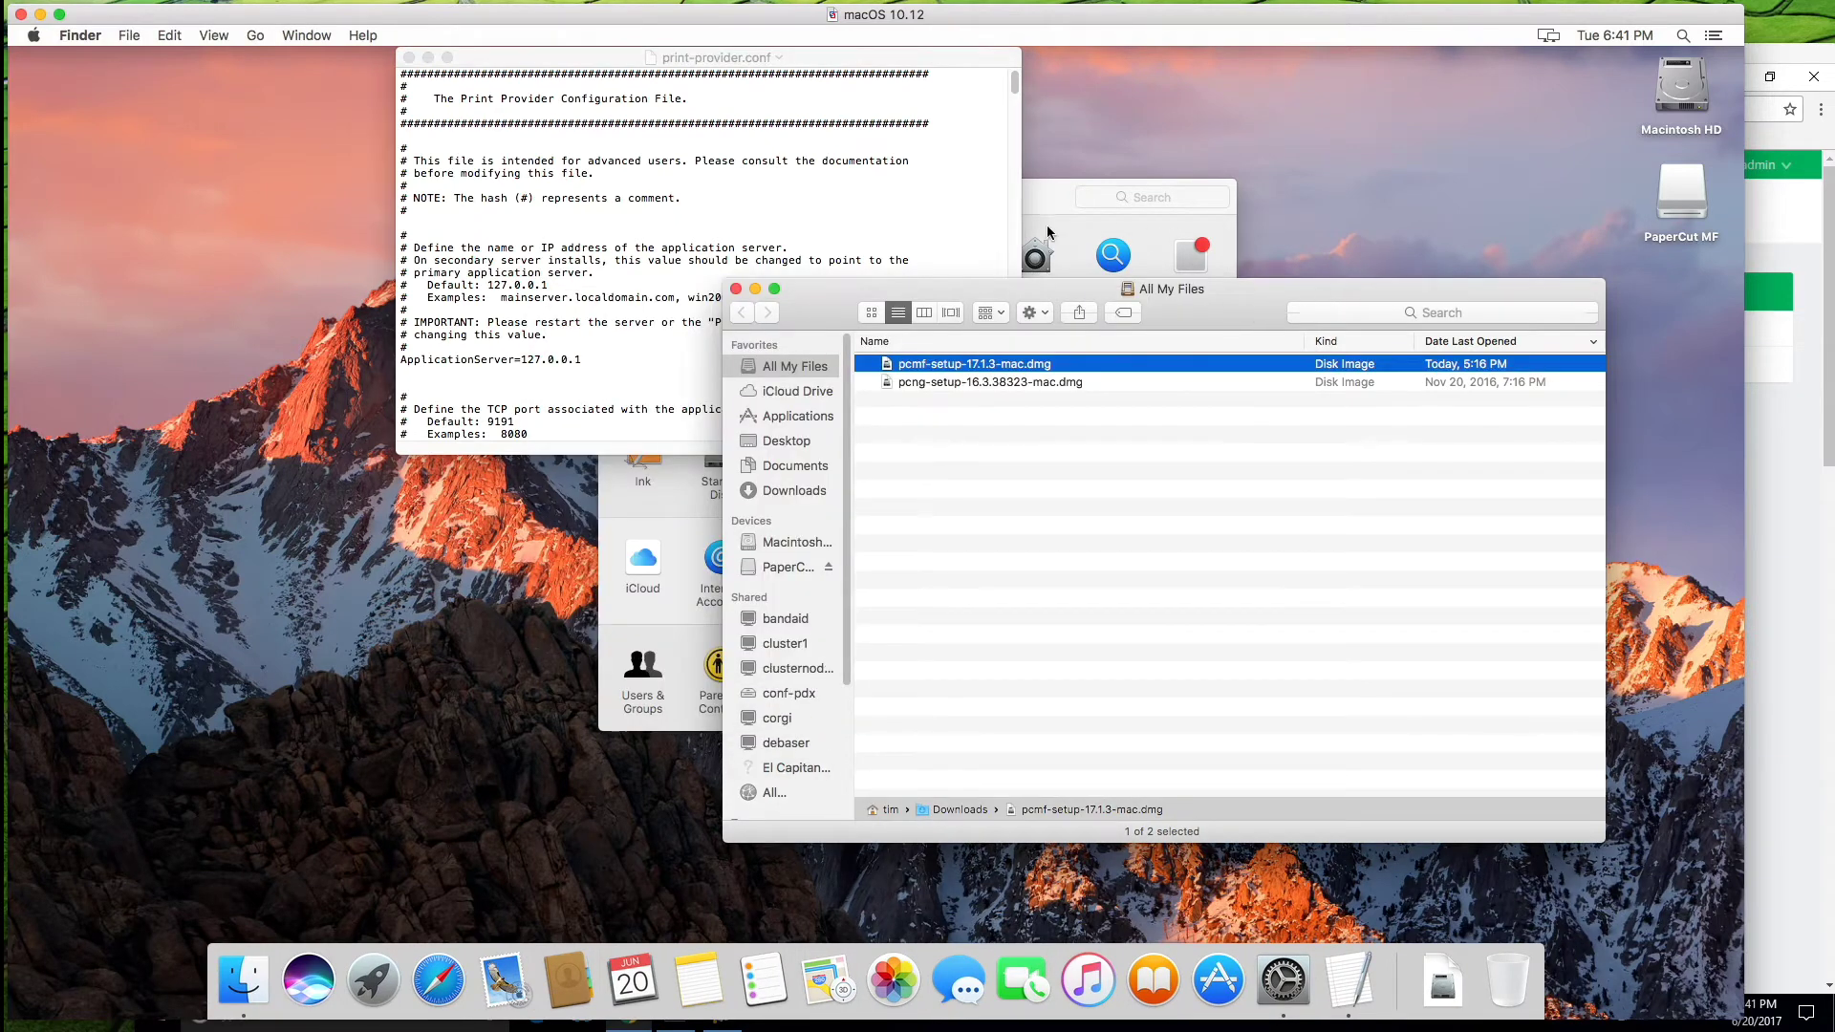
Step: Bring print-provider.conf forward and enlarge its window to show ApplicationServer=127.0.0.1 and following settings
left_click_drag(829, 66, 734, 226)
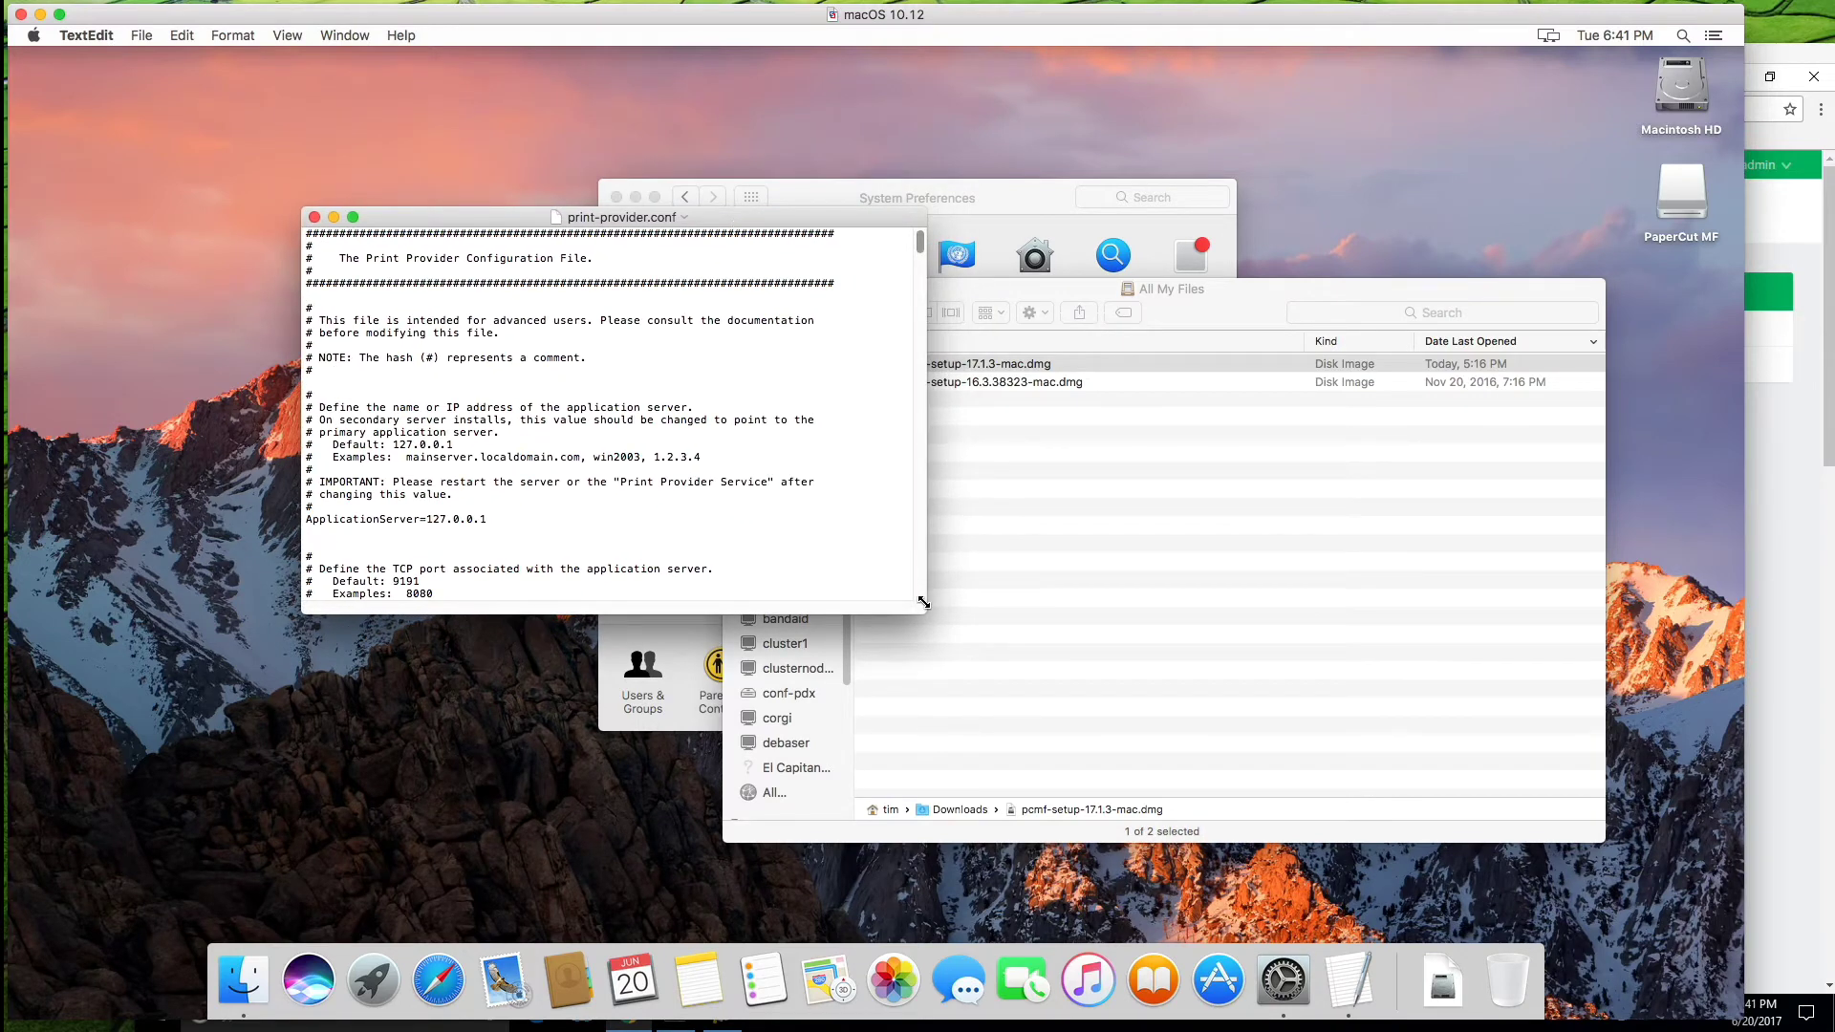
left_click_drag(923, 610, 1070, 818)
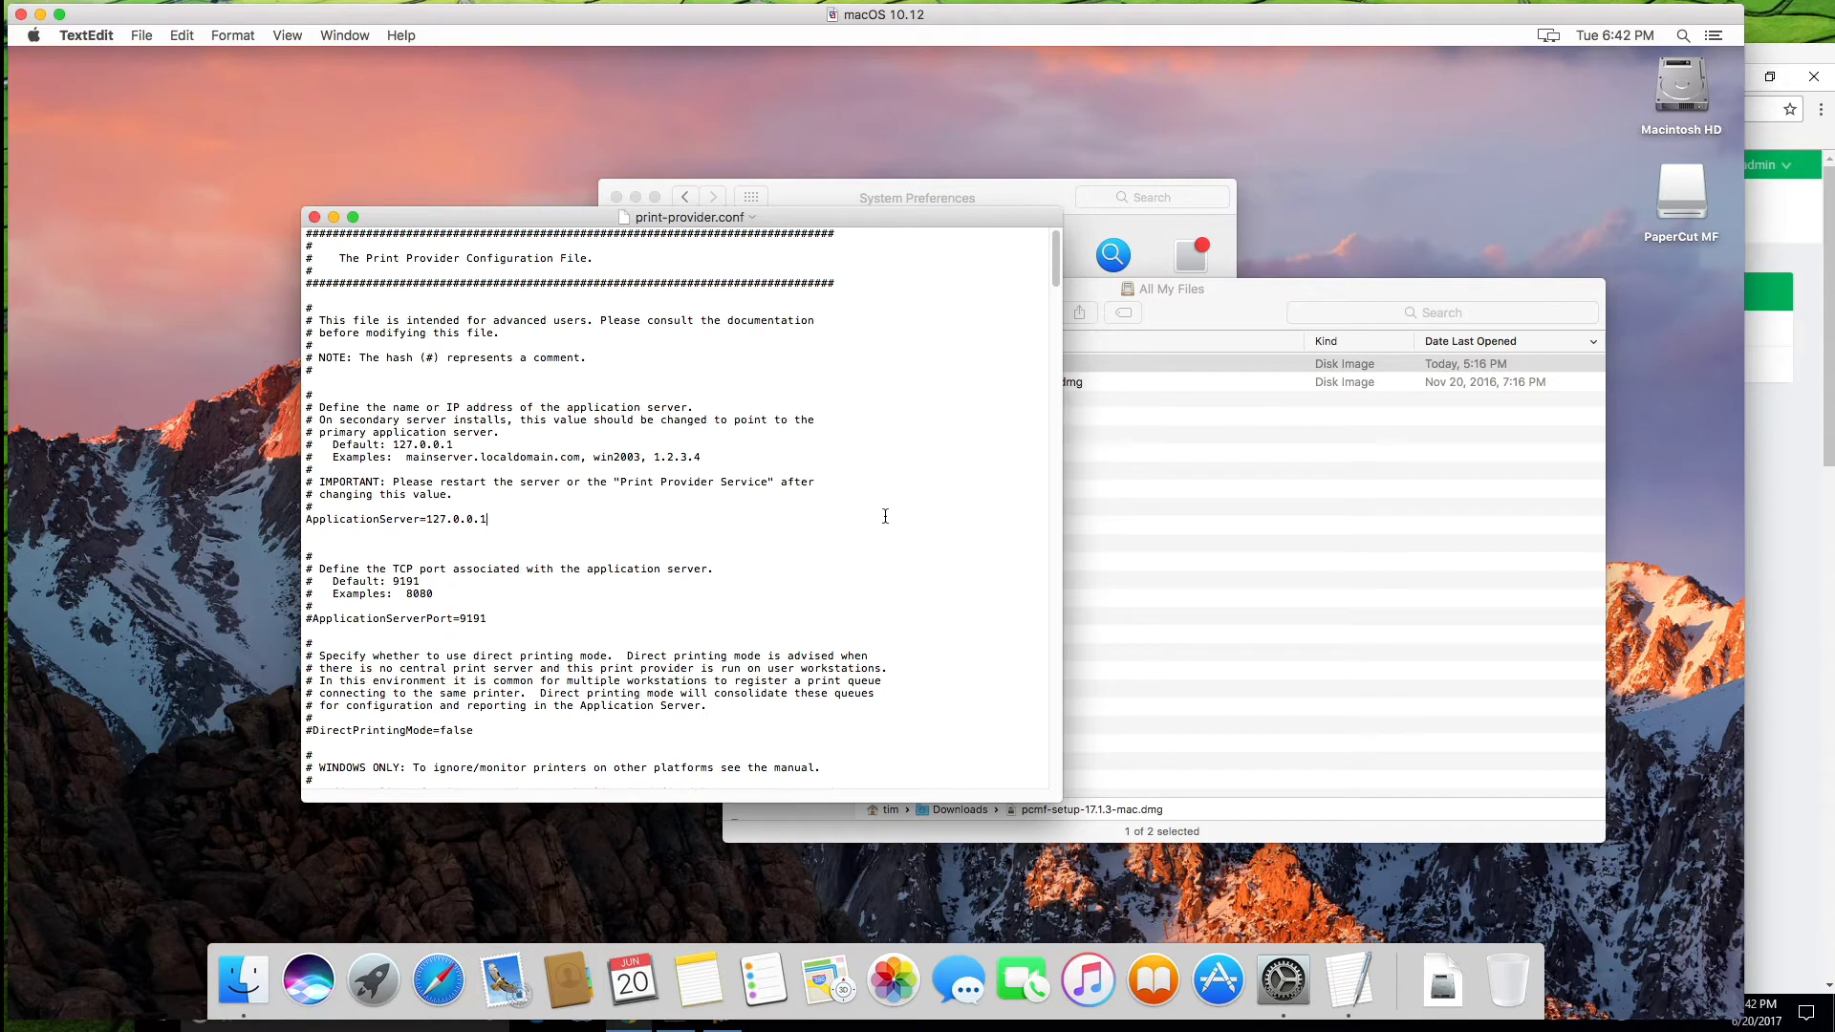
Step: On the Windows VM, run ipconfig in a Command Prompt and find the IPv4 address 10.1.8.66
left_click(1790, 55)
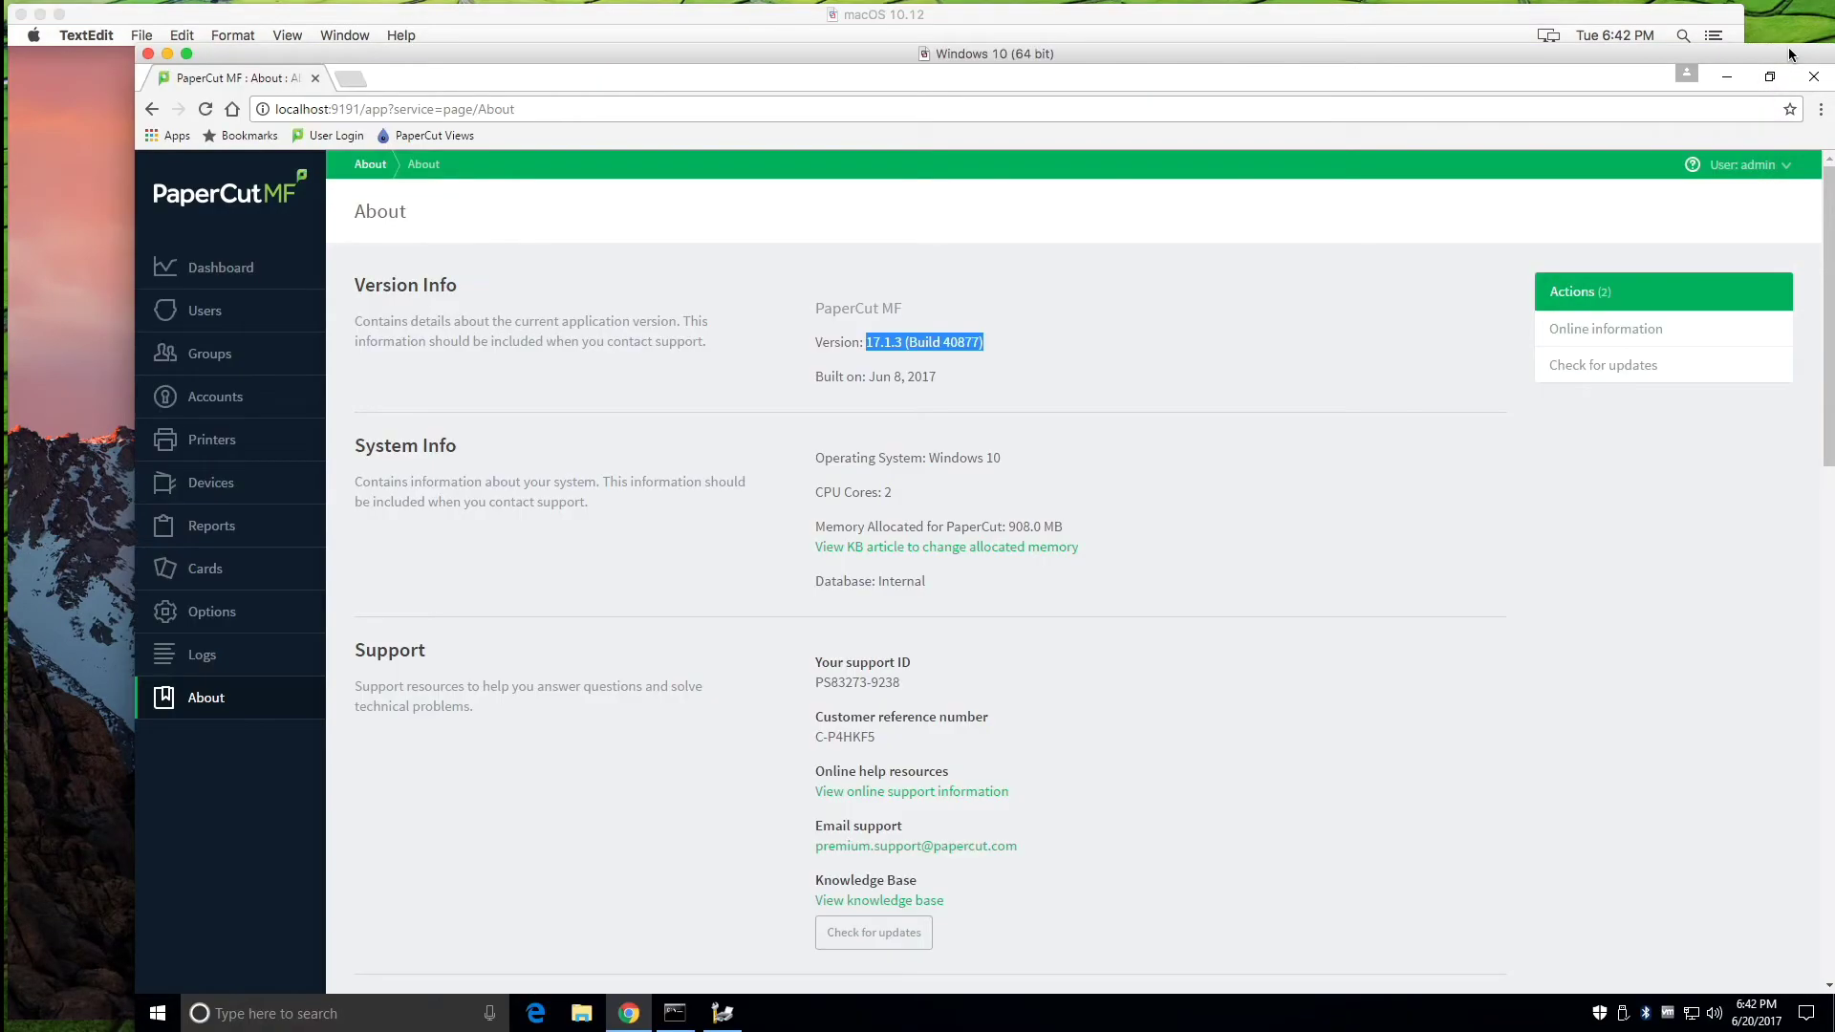
left_click(1726, 78)
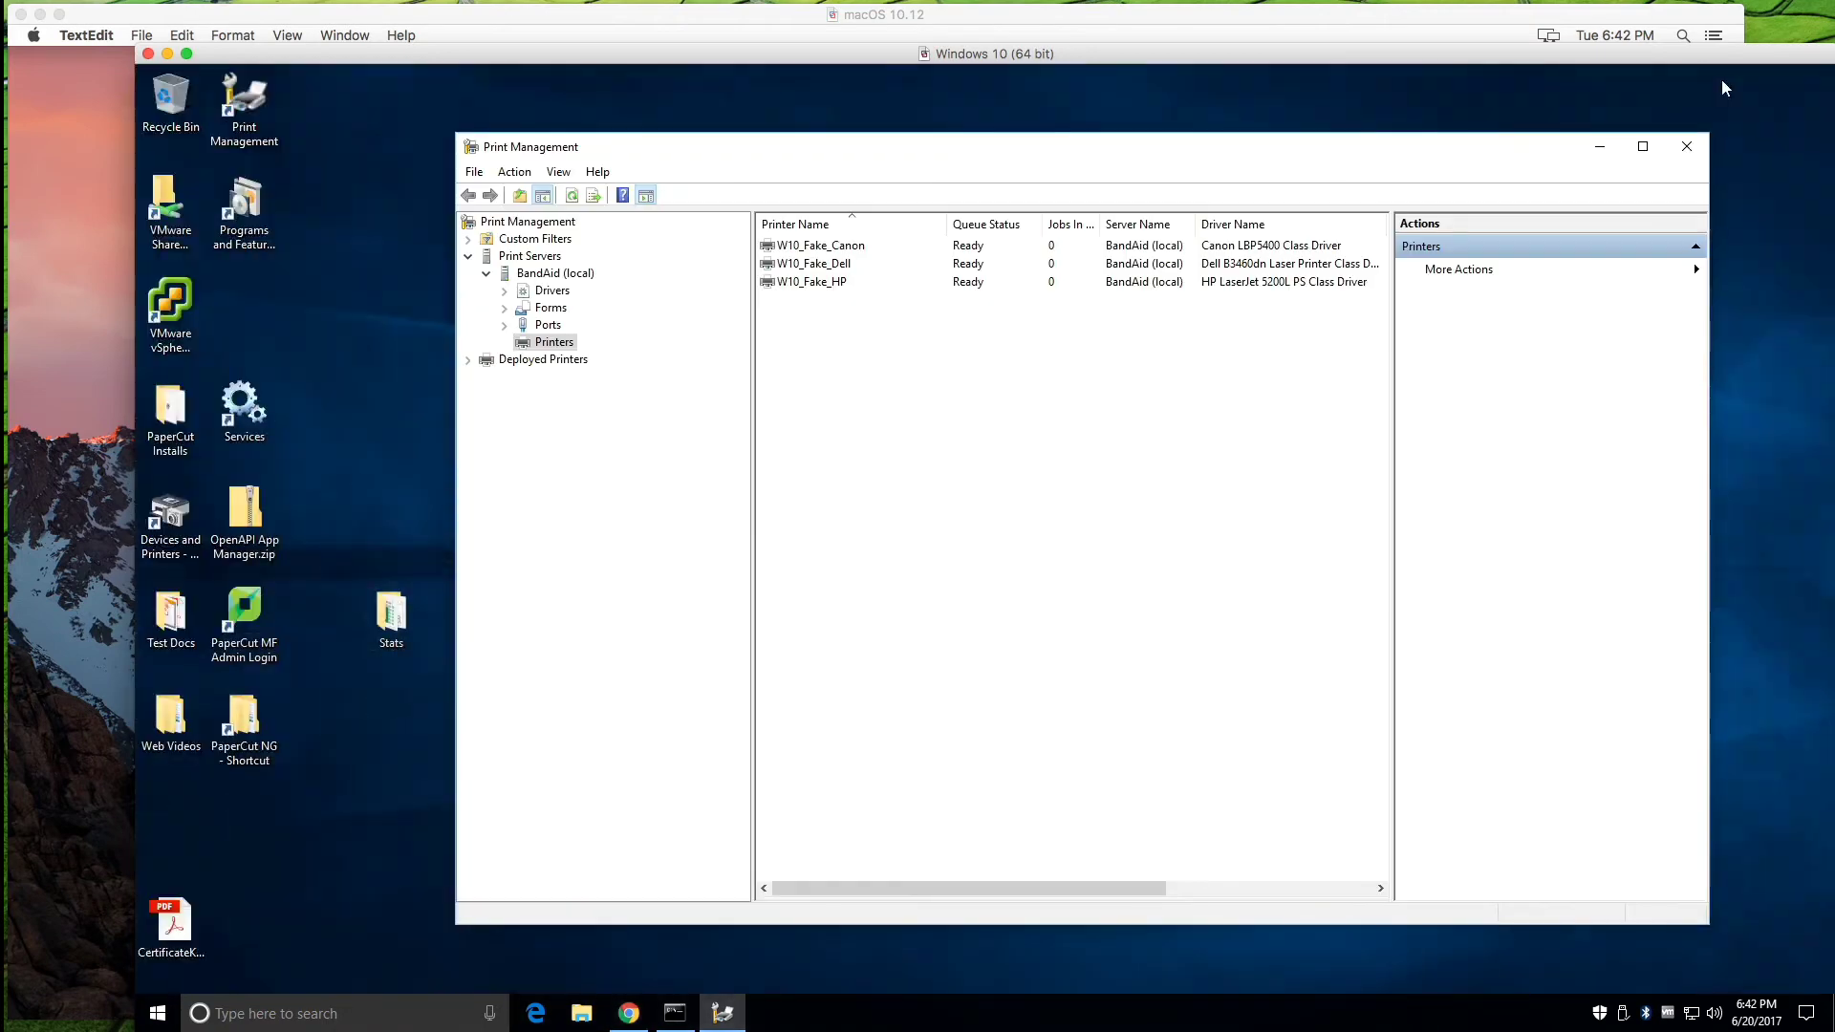
left_click(1599, 147)
left_click(673, 1013)
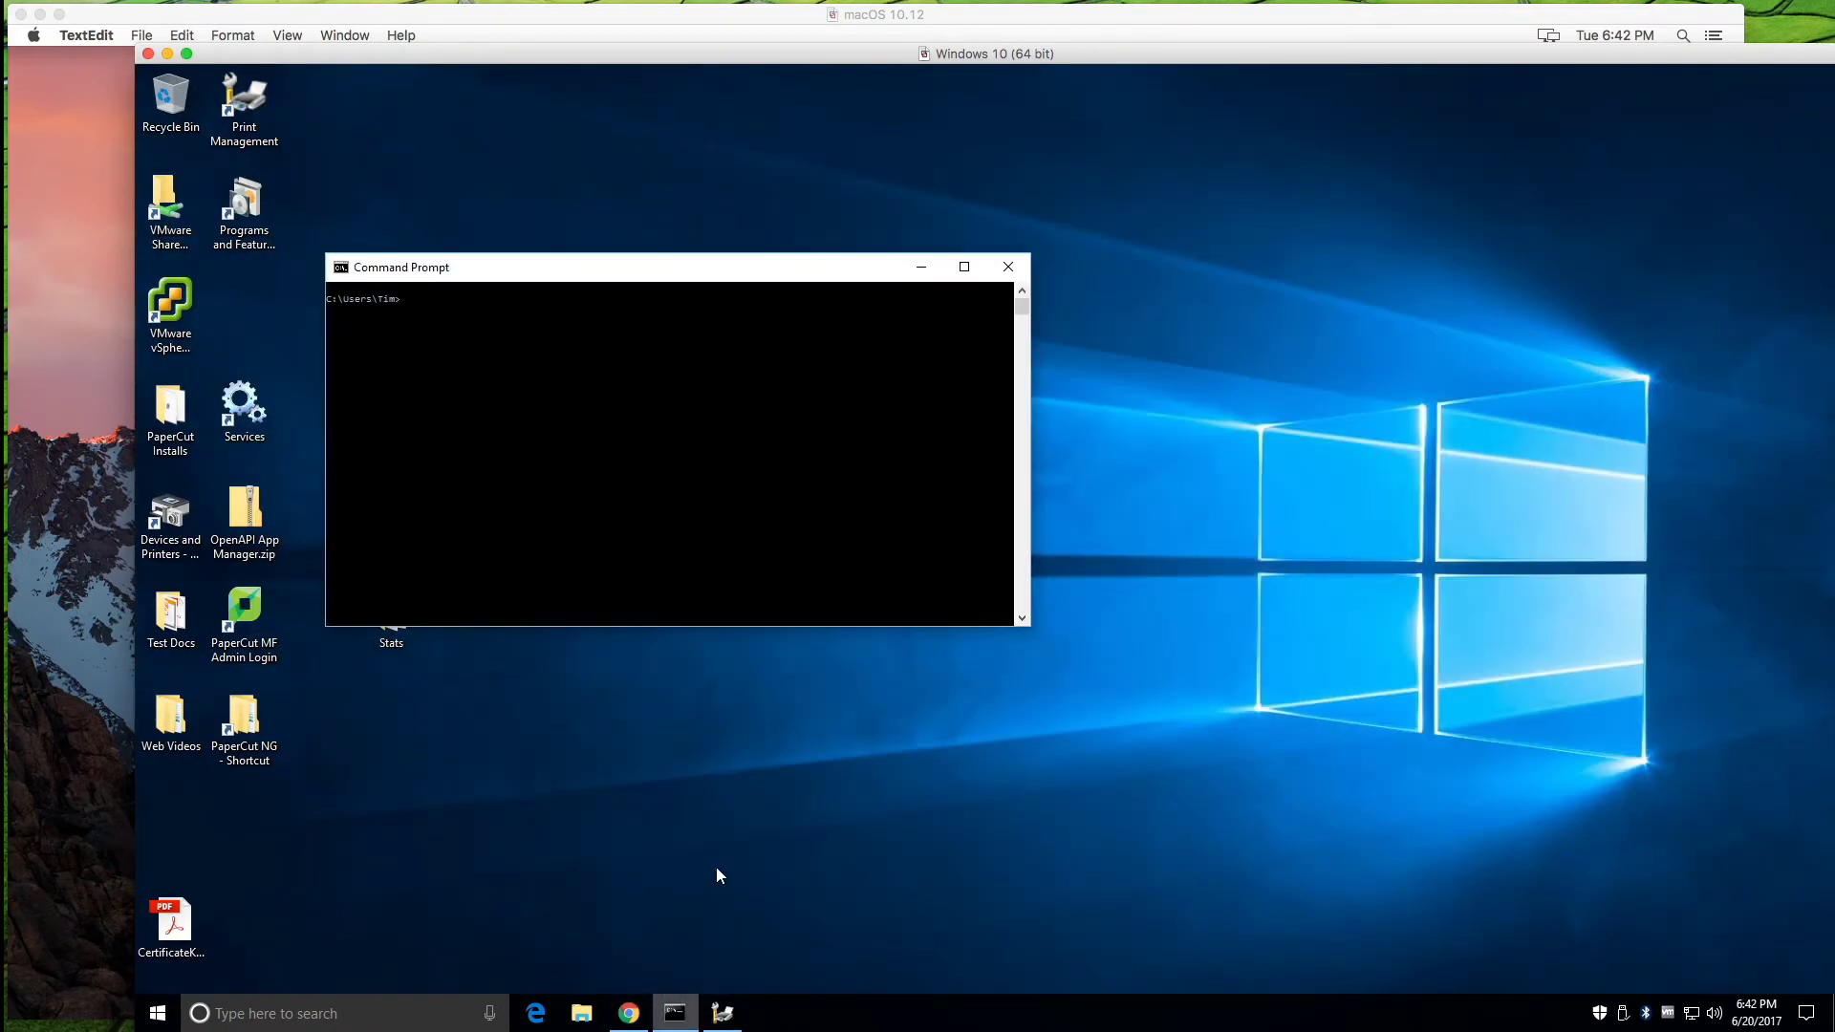
type("ipconfig")
key("Return")
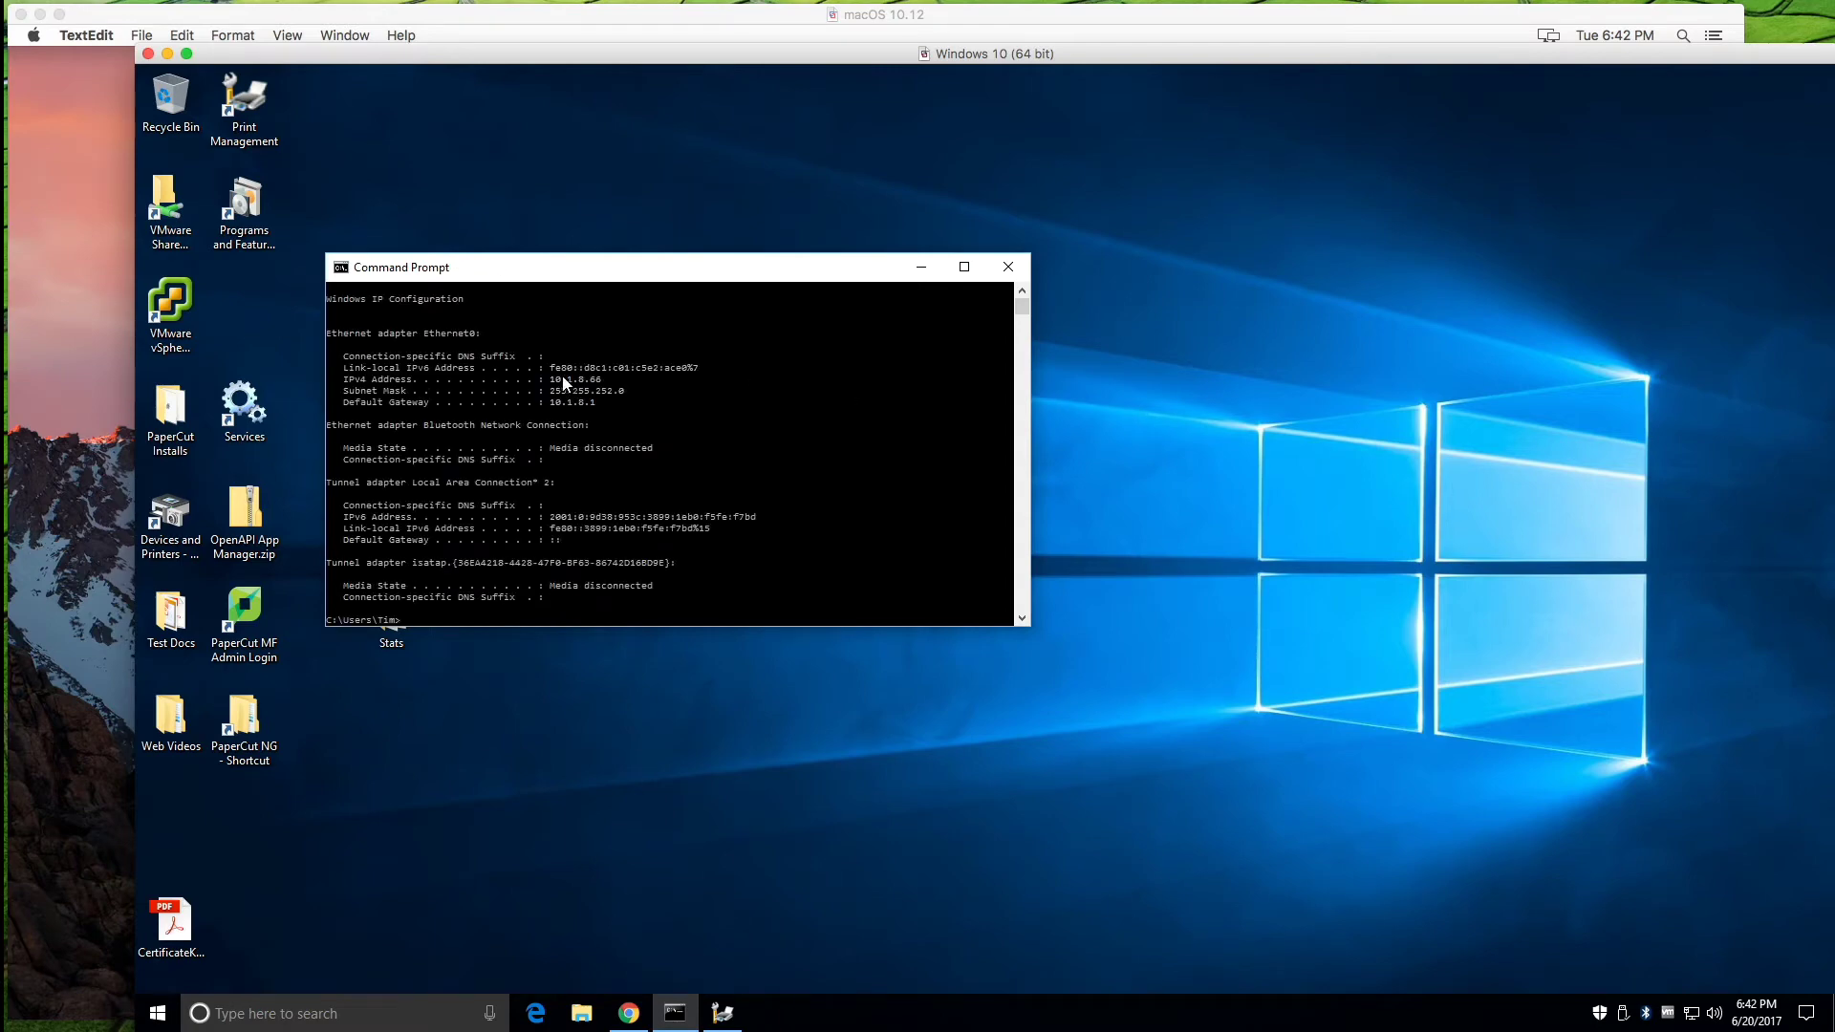
left_click_drag(548, 380, 683, 380)
left_click(701, 380)
Step: Change ApplicationServer in print-provider.conf from 127.0.0.1 to 10.1.8.66, checking the Windows ipconfig output
left_click(165, 21)
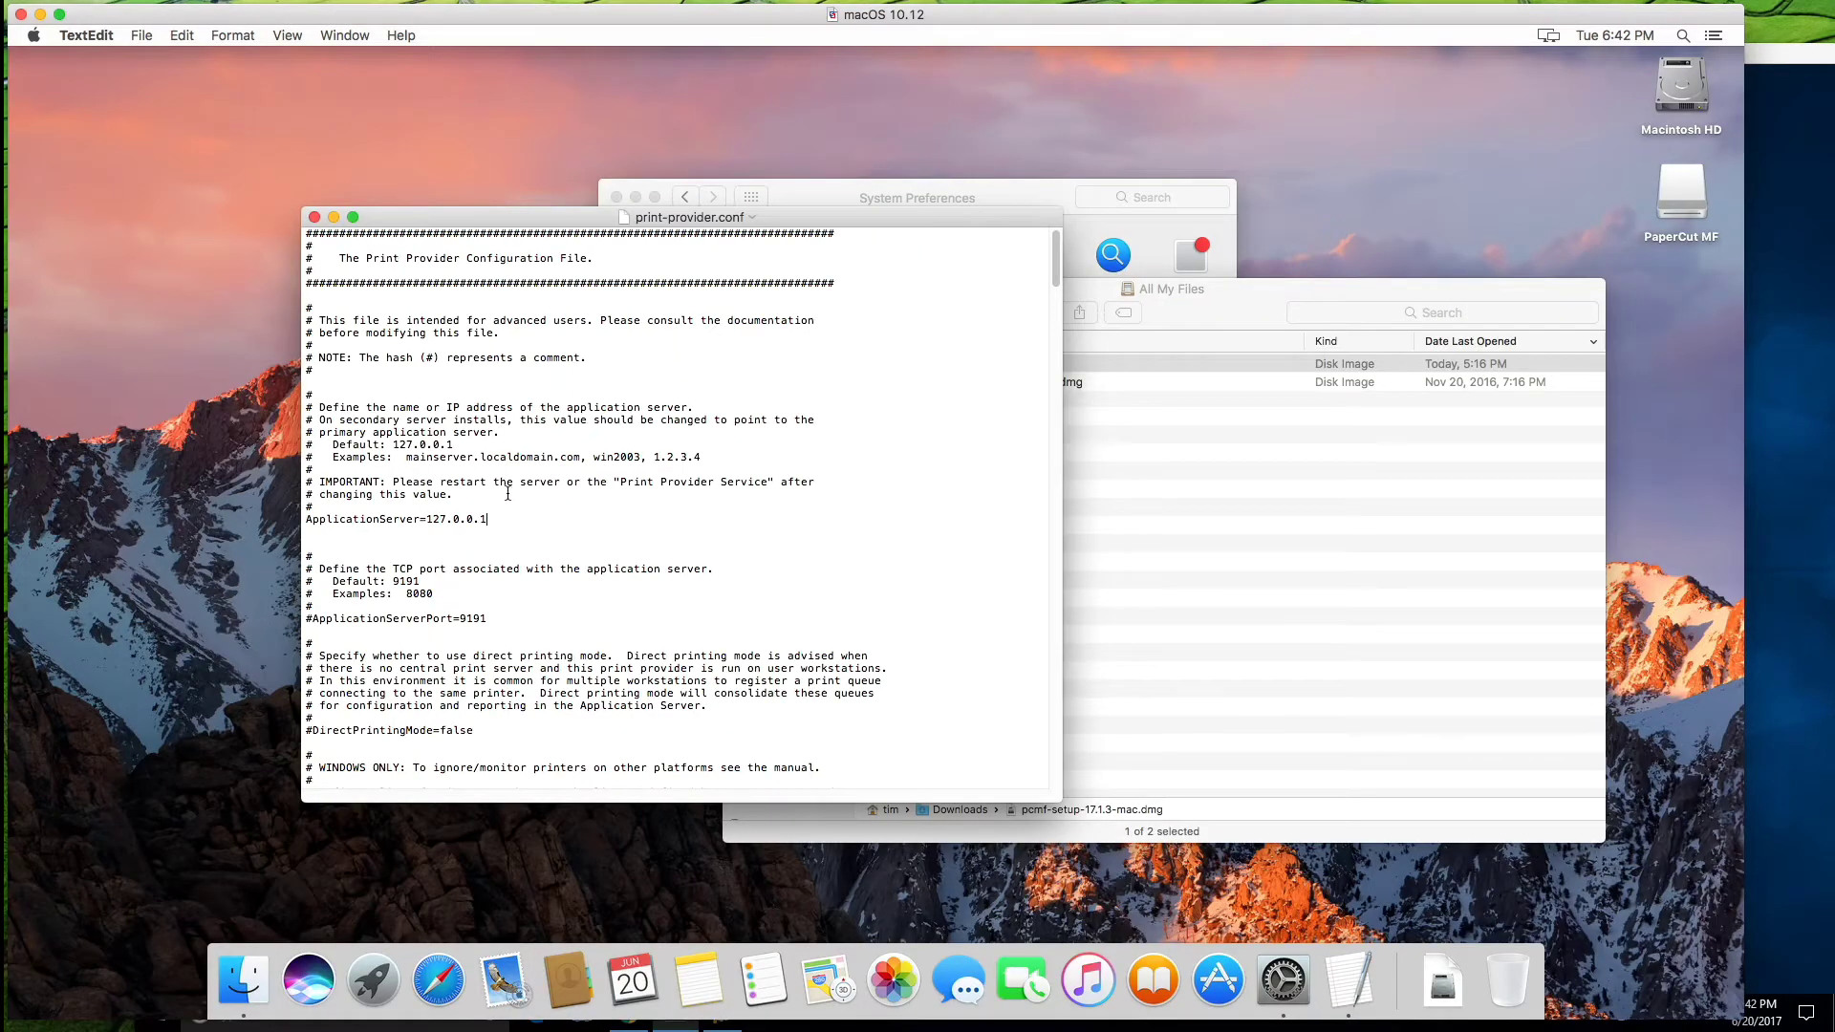
key("BackSpace")
key("BackSpace")
key("BackSpace")
key("BackSpace")
key("BackSpace")
key("BackSpace")
key("BackSpace")
type("0.1.8.66")
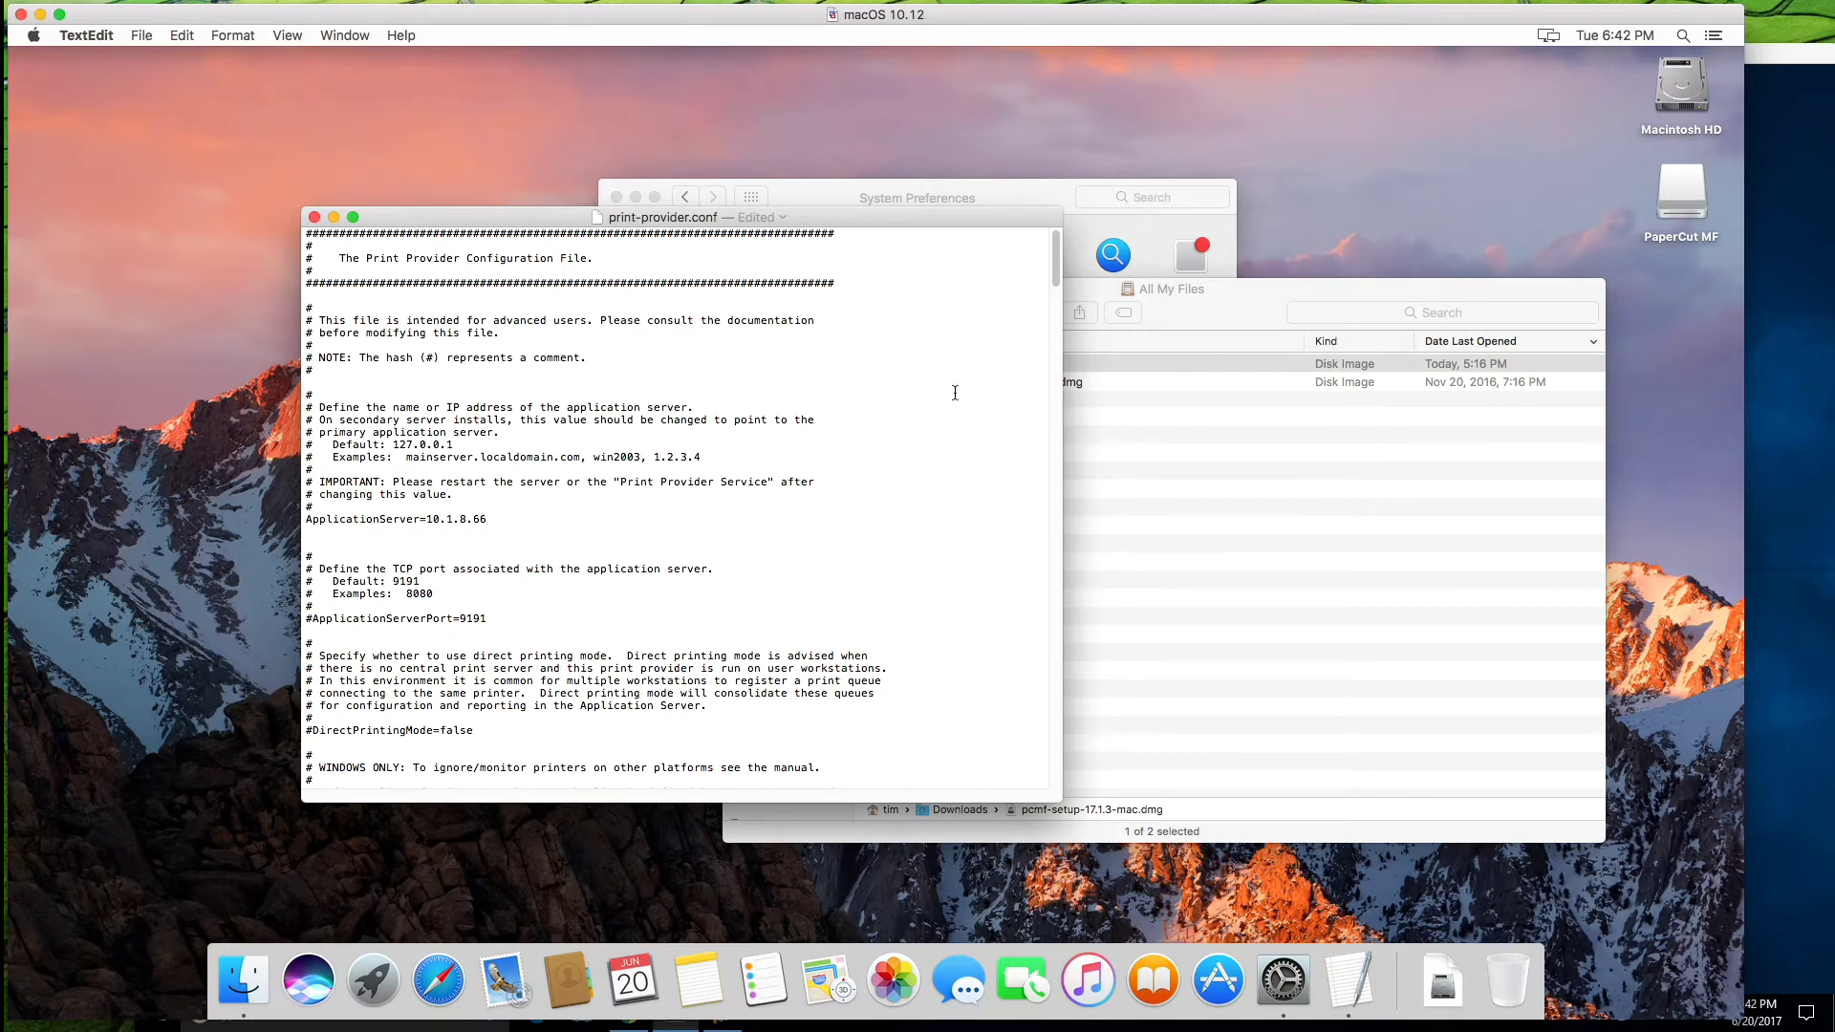
left_click(1769, 57)
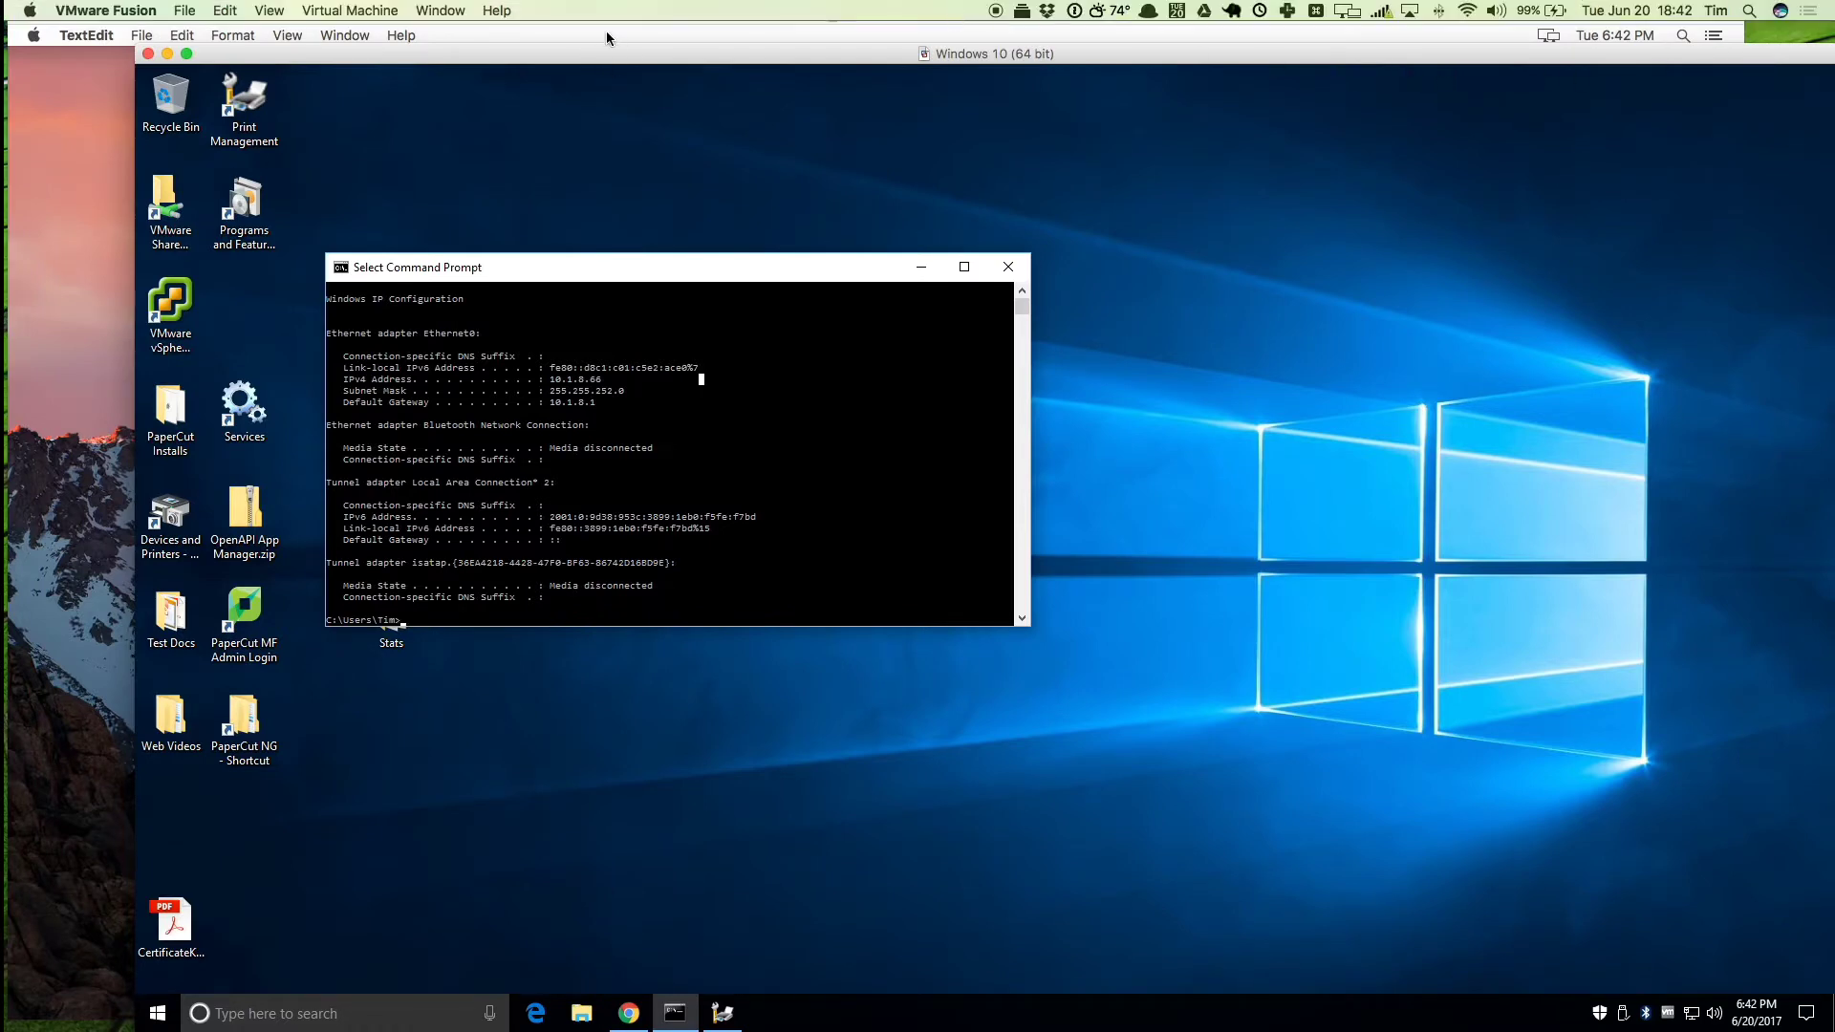
left_click(50, 47)
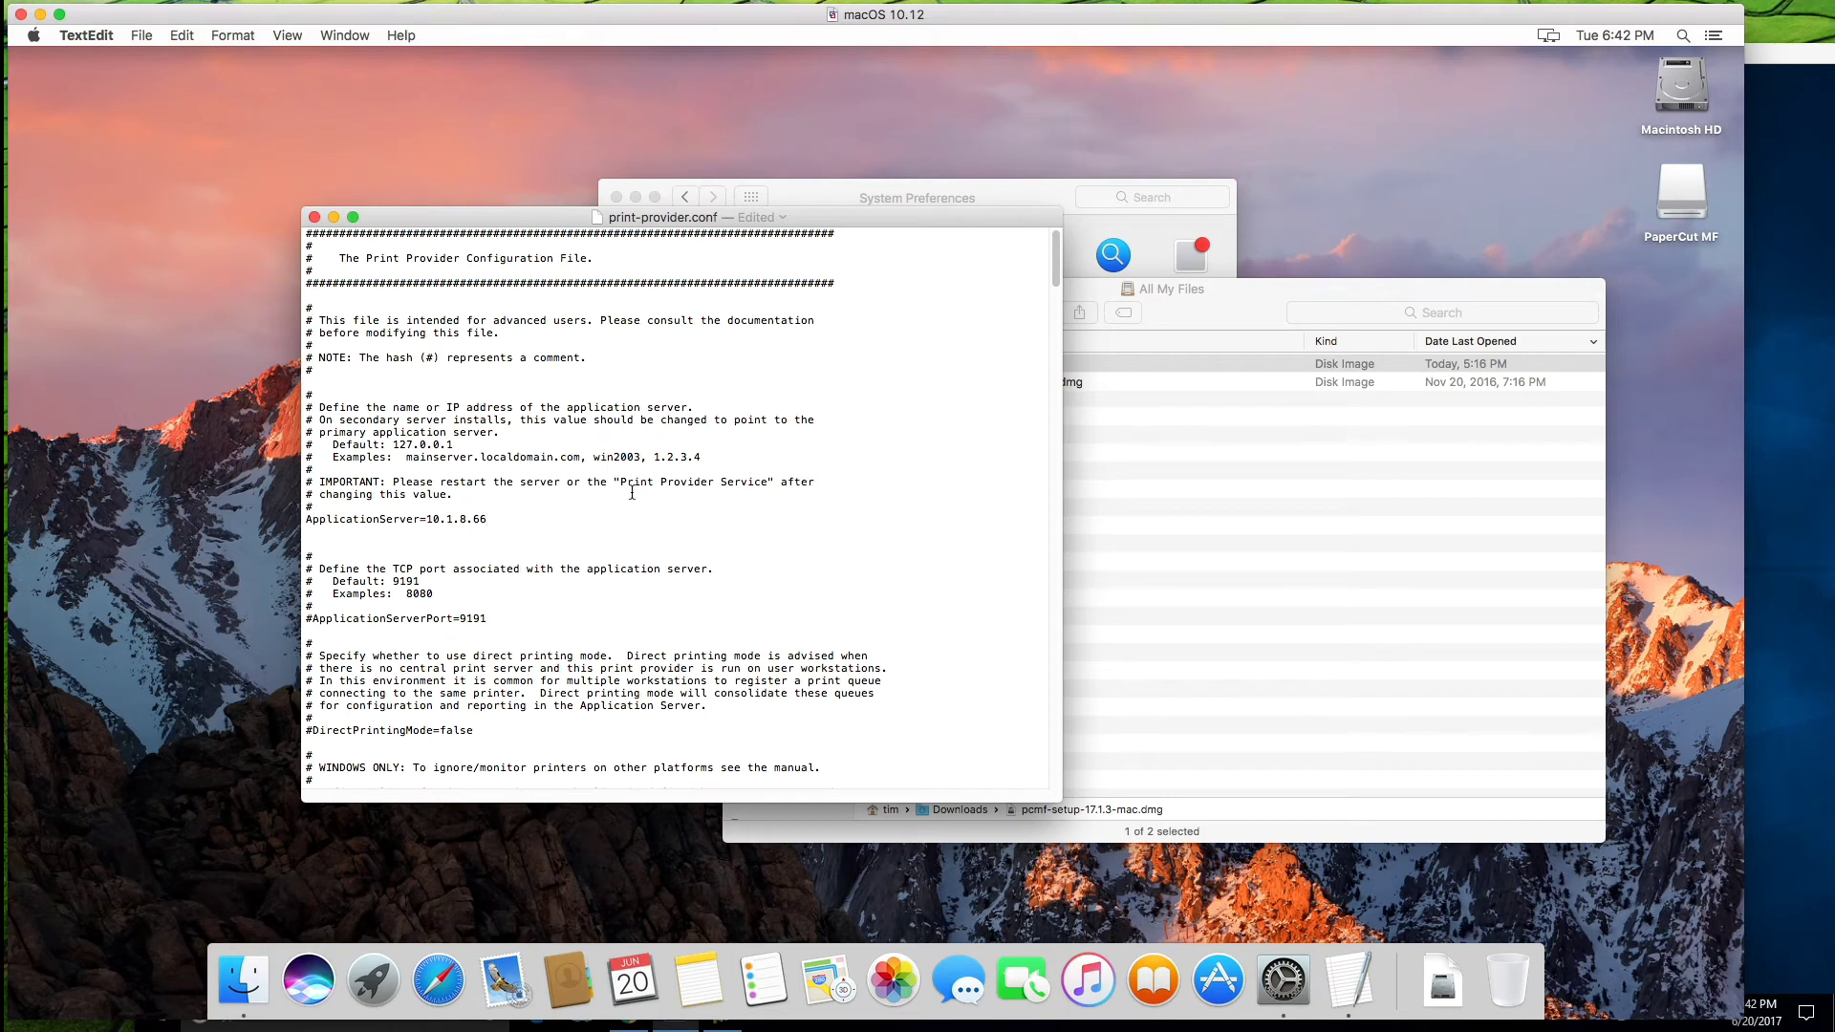
Step: Save print-provider.conf and quit TextEdit
left_click(141, 35)
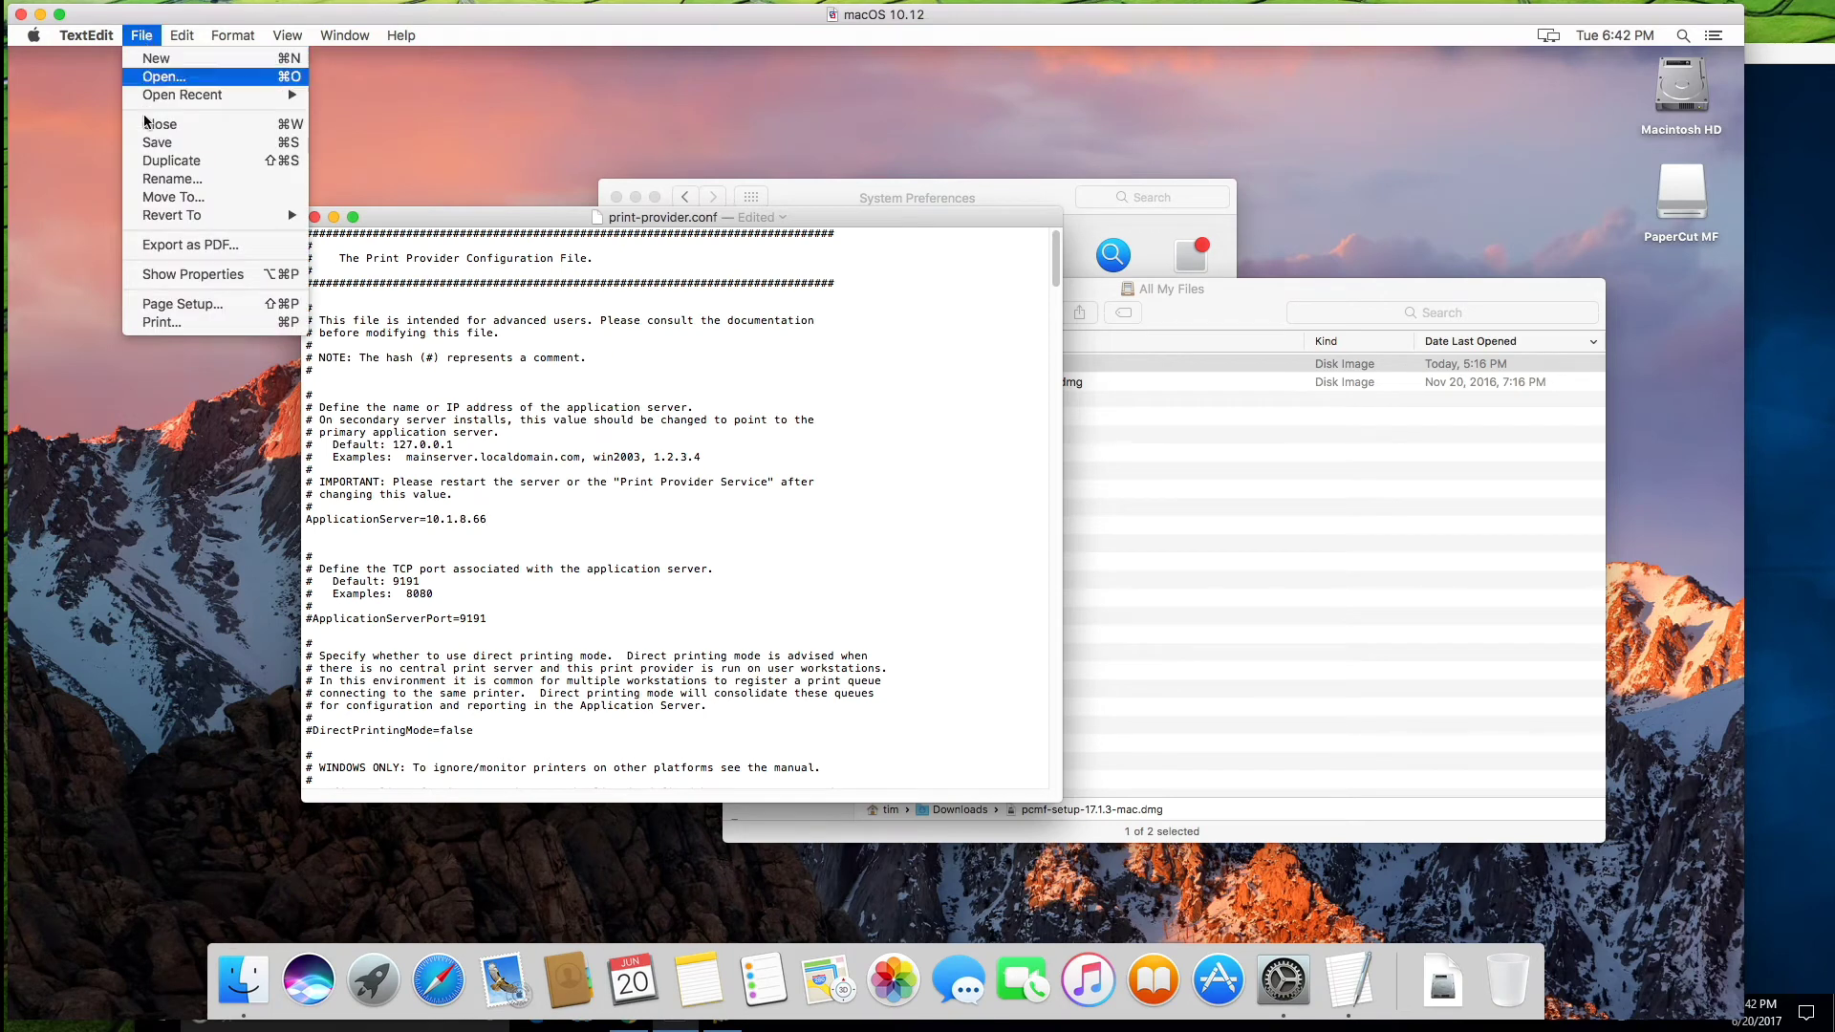
left_click(151, 141)
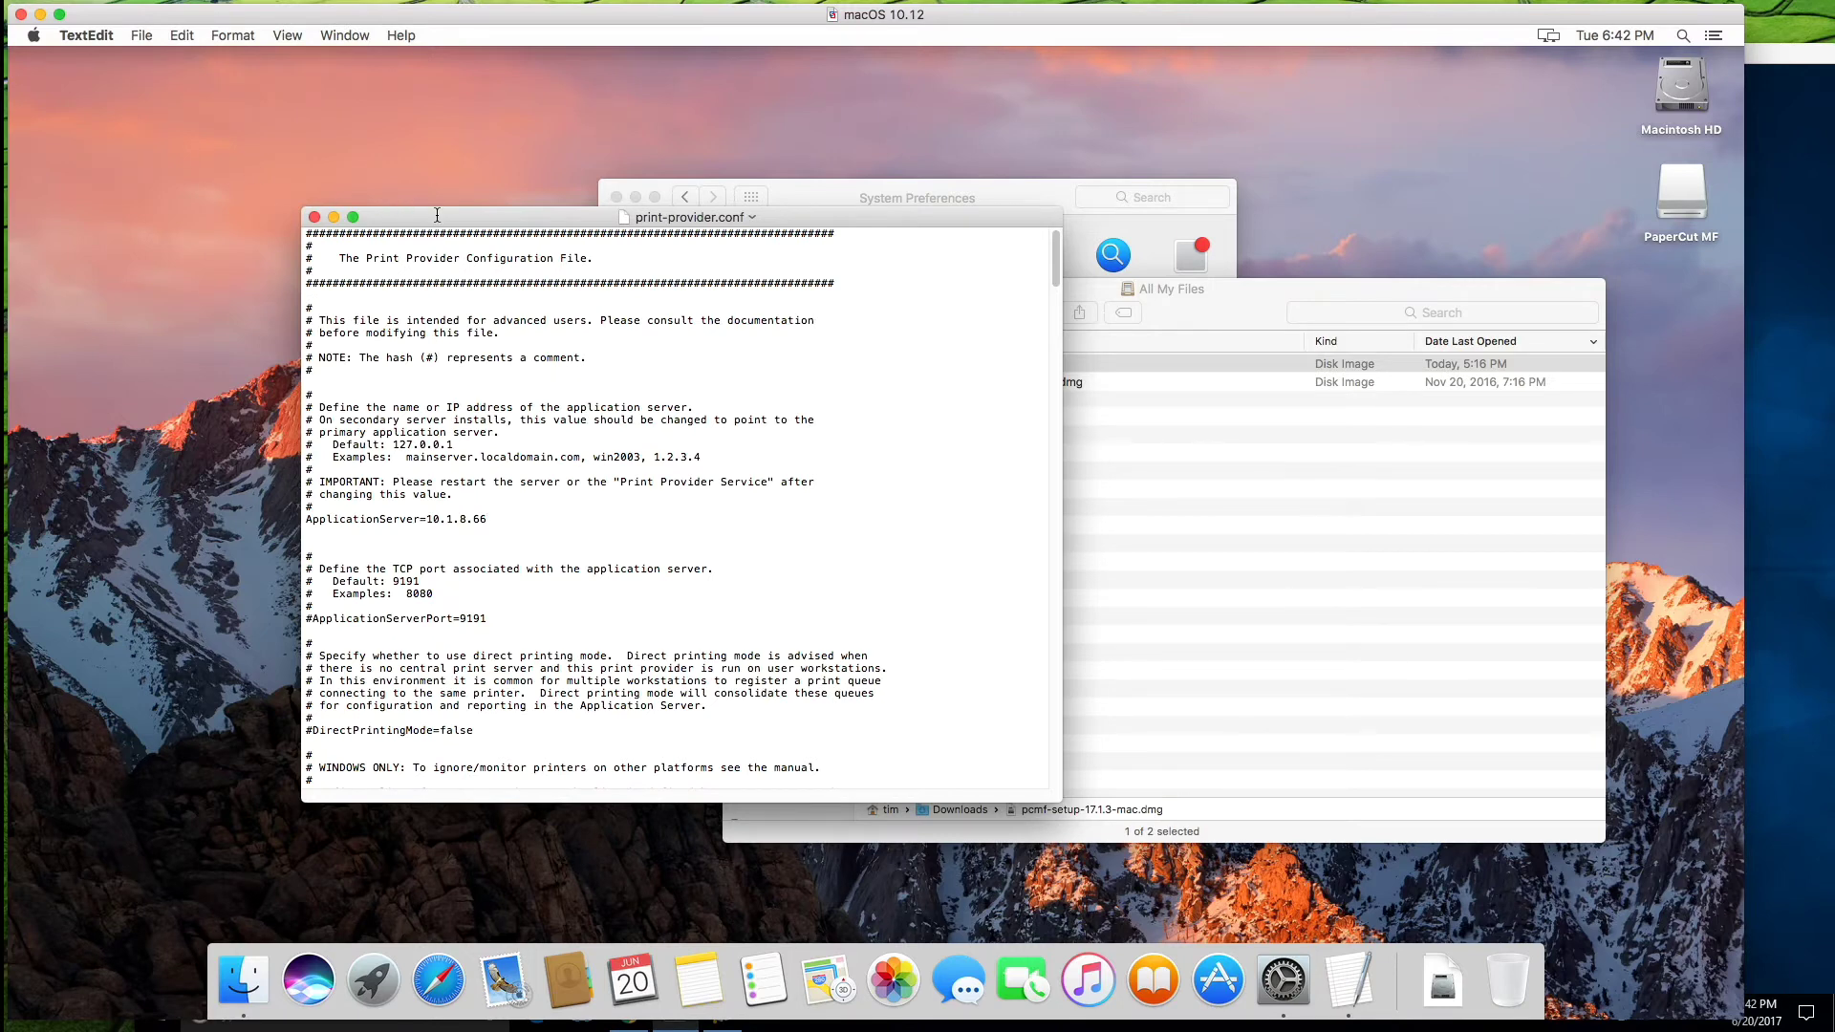
key("super+q")
left_click_drag(1235, 322, 1283, 316)
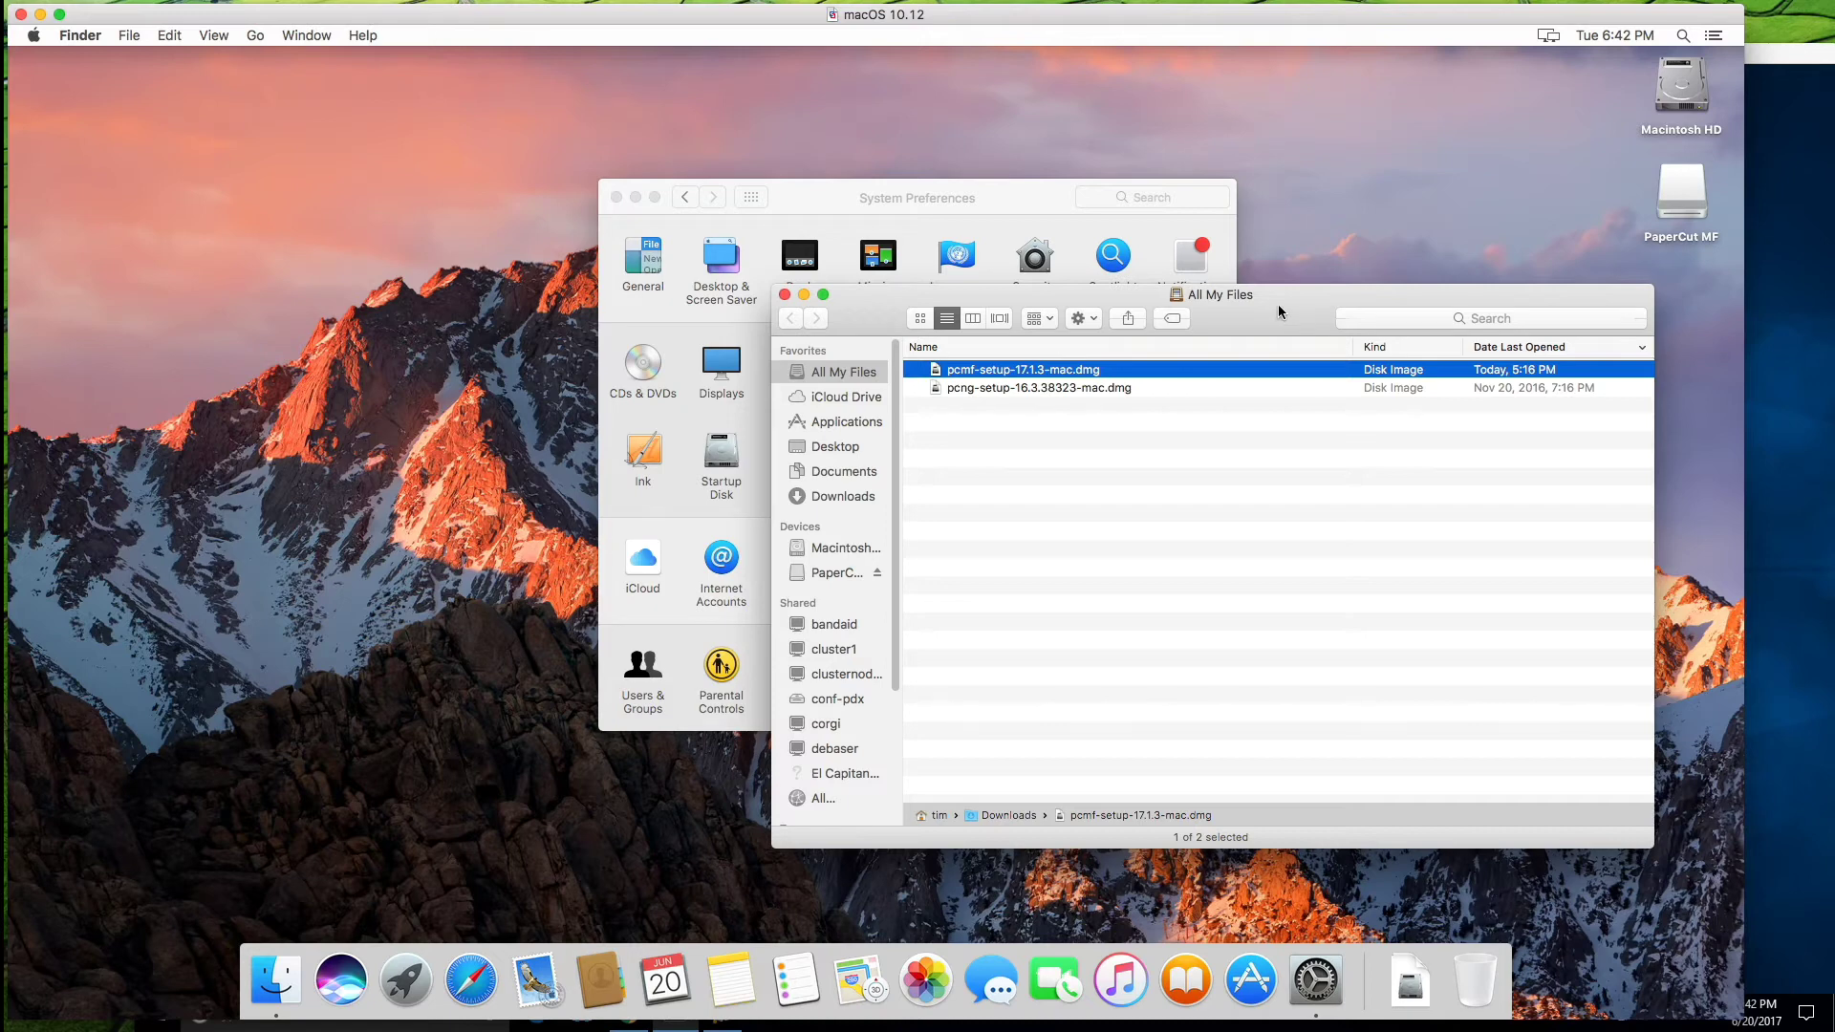
Step: Browse to Applications › PaperCut MF › providers › print › mac in Finder
left_click(837, 423)
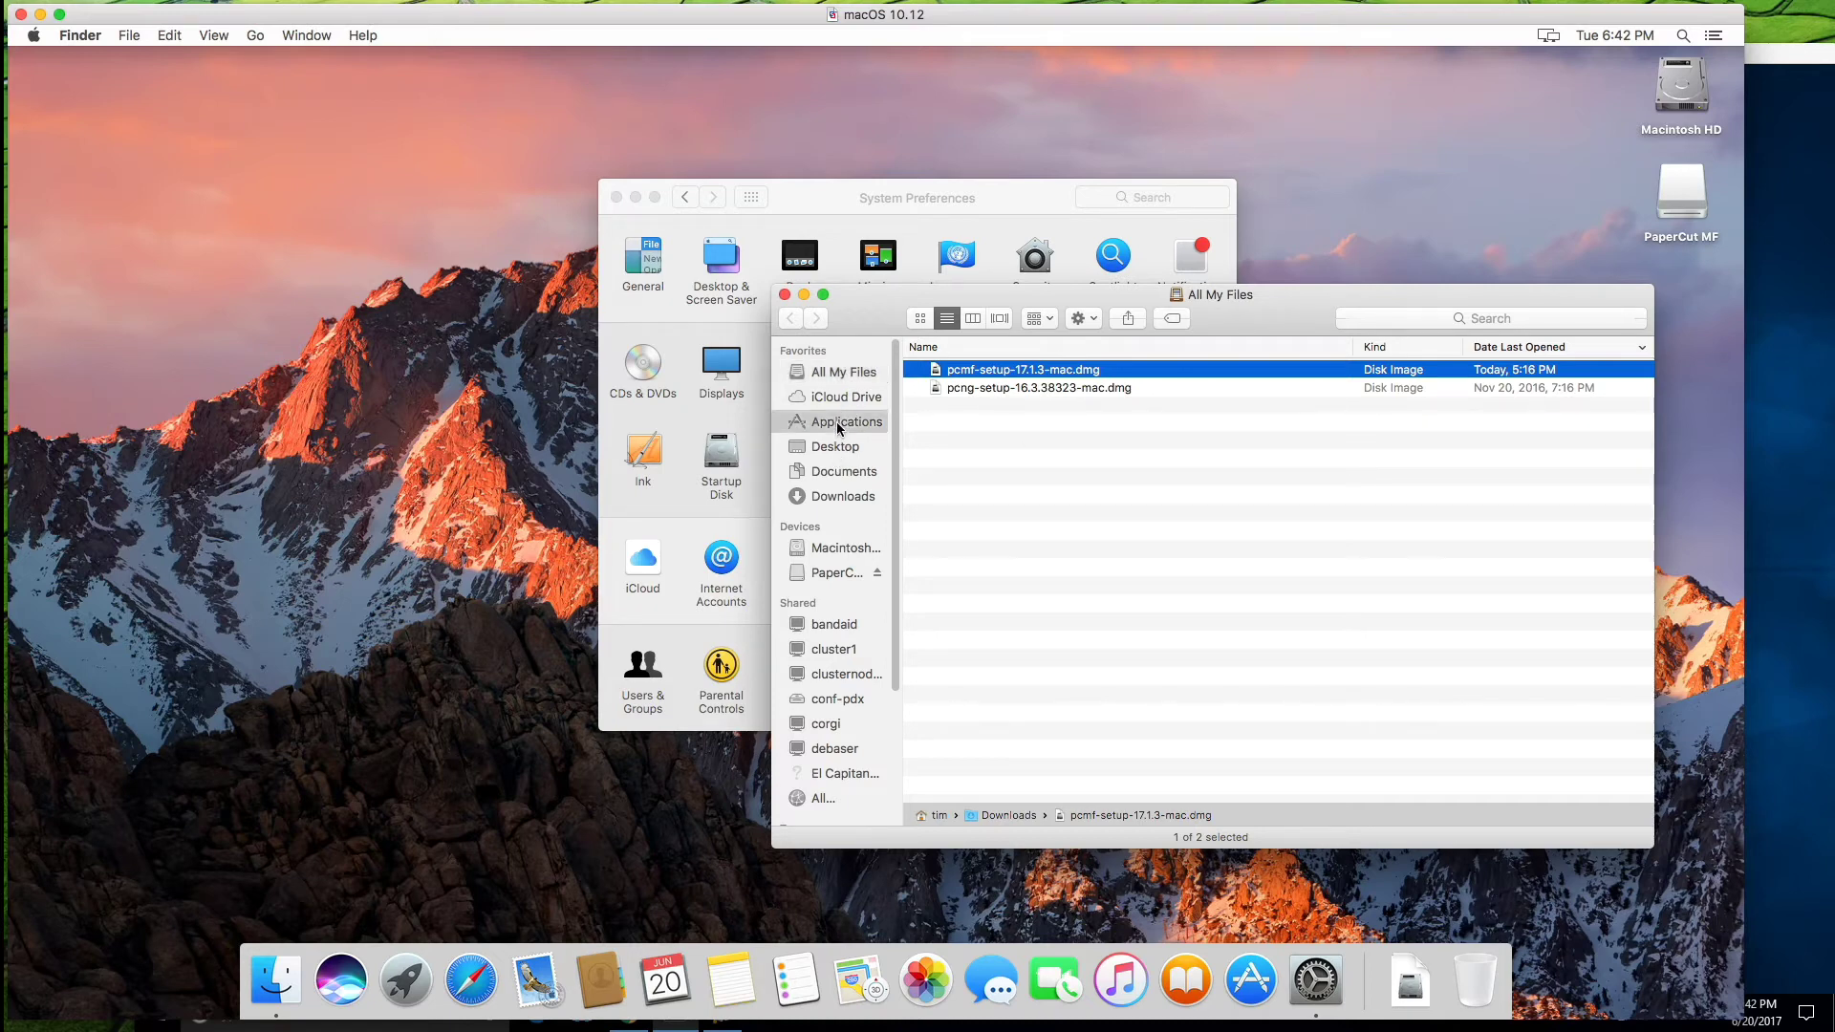
left_click(967, 736)
double_click(968, 735)
double_click(961, 384)
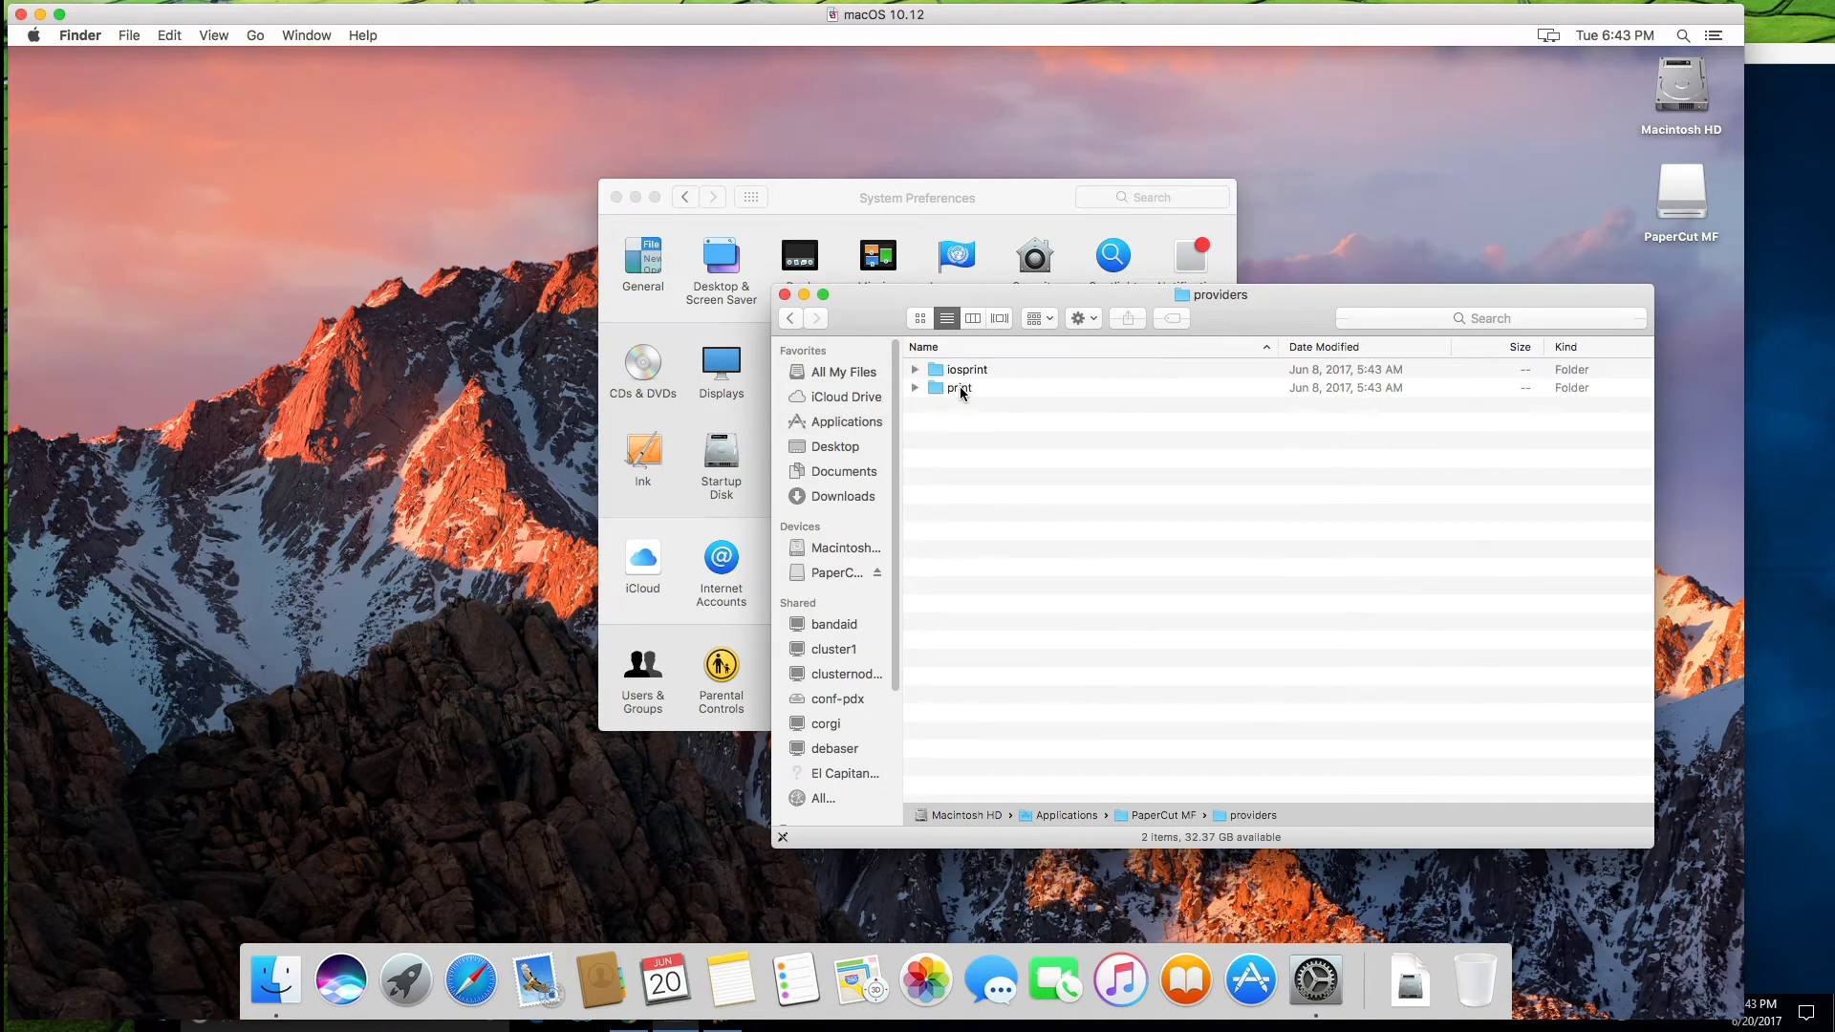
double_click(960, 388)
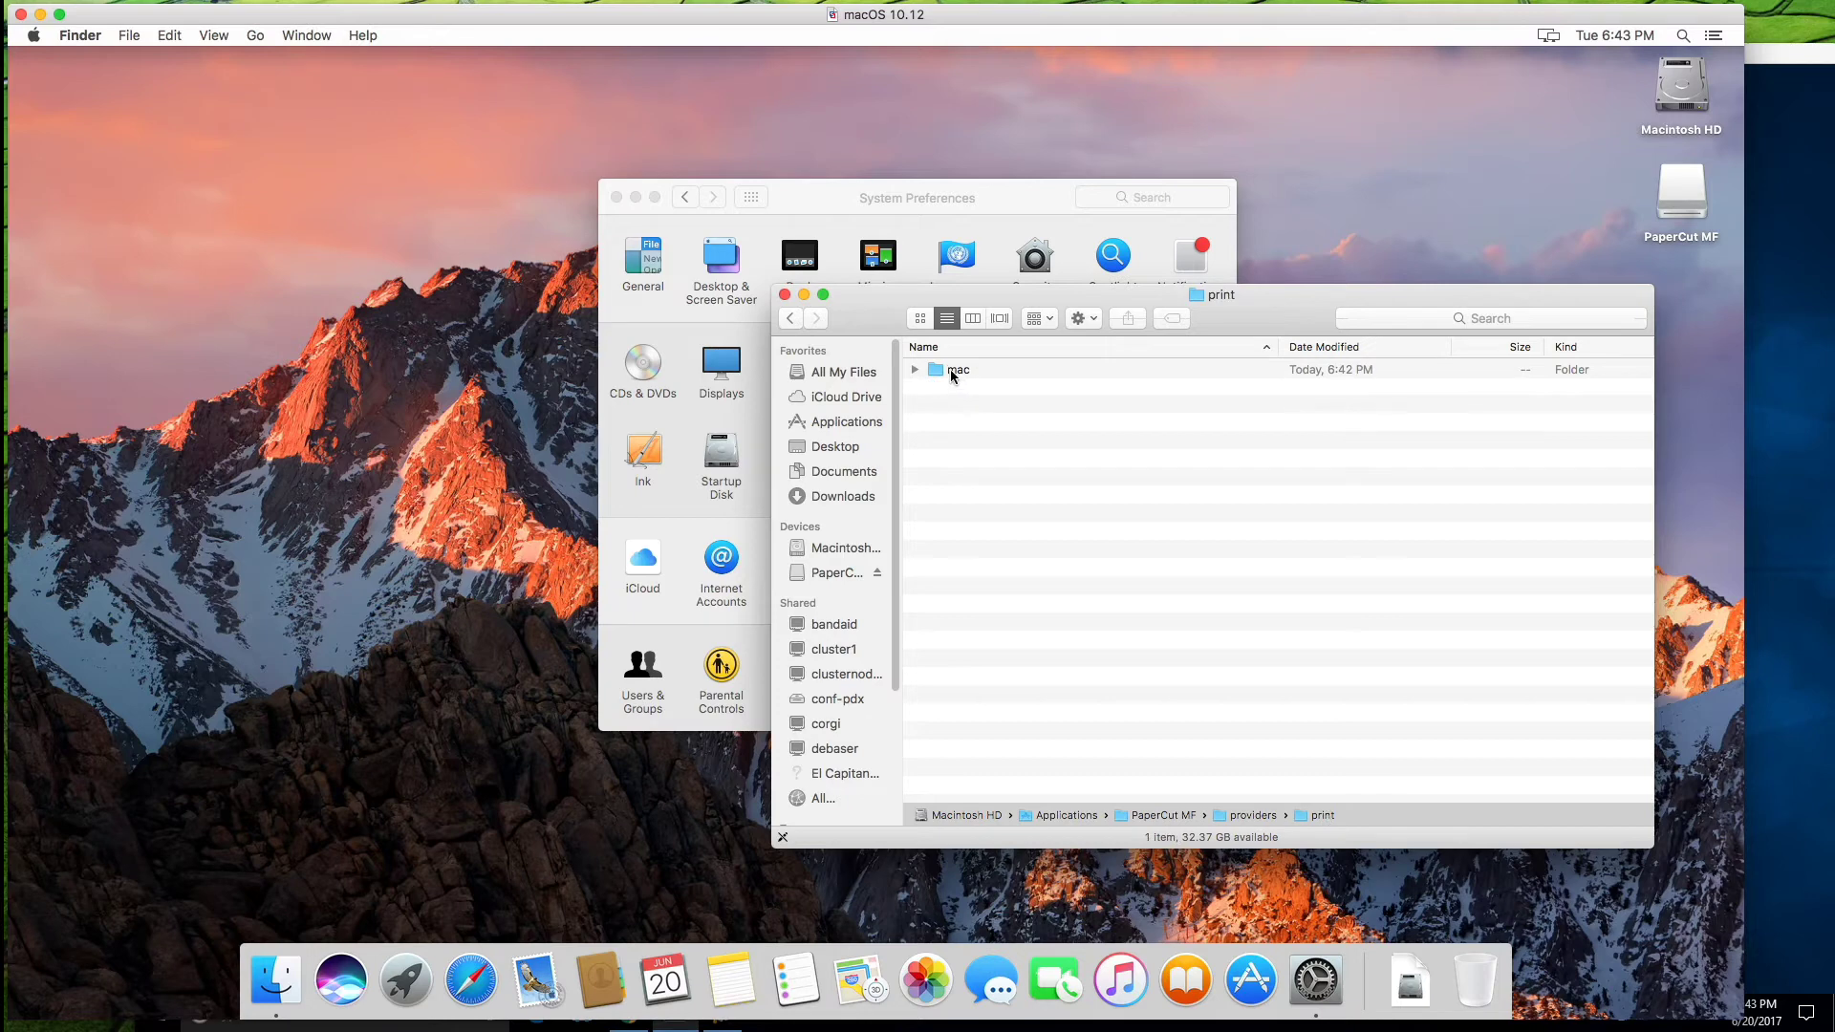
double_click(951, 369)
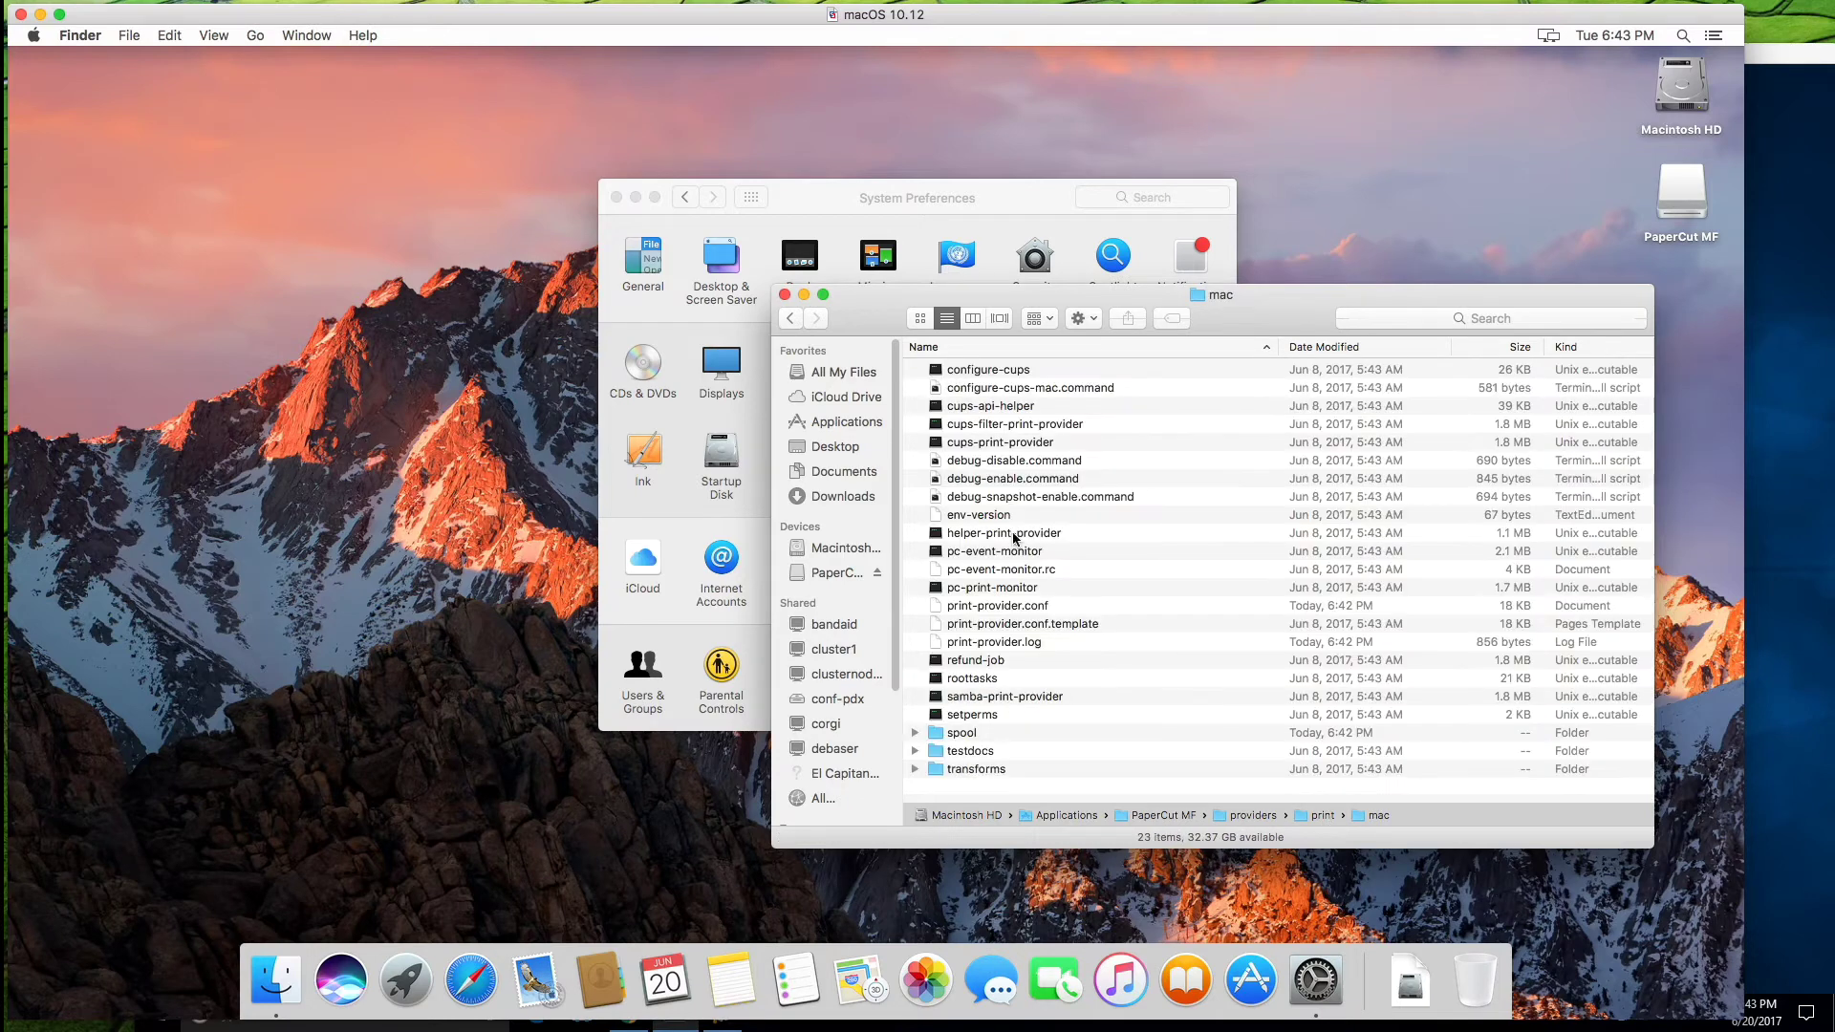
Step: Compare the debug-disable.command and debug-enable.command scripts in the mac folder
left_click(1015, 463)
left_click(1010, 485)
left_click(1015, 463)
left_click(1015, 478)
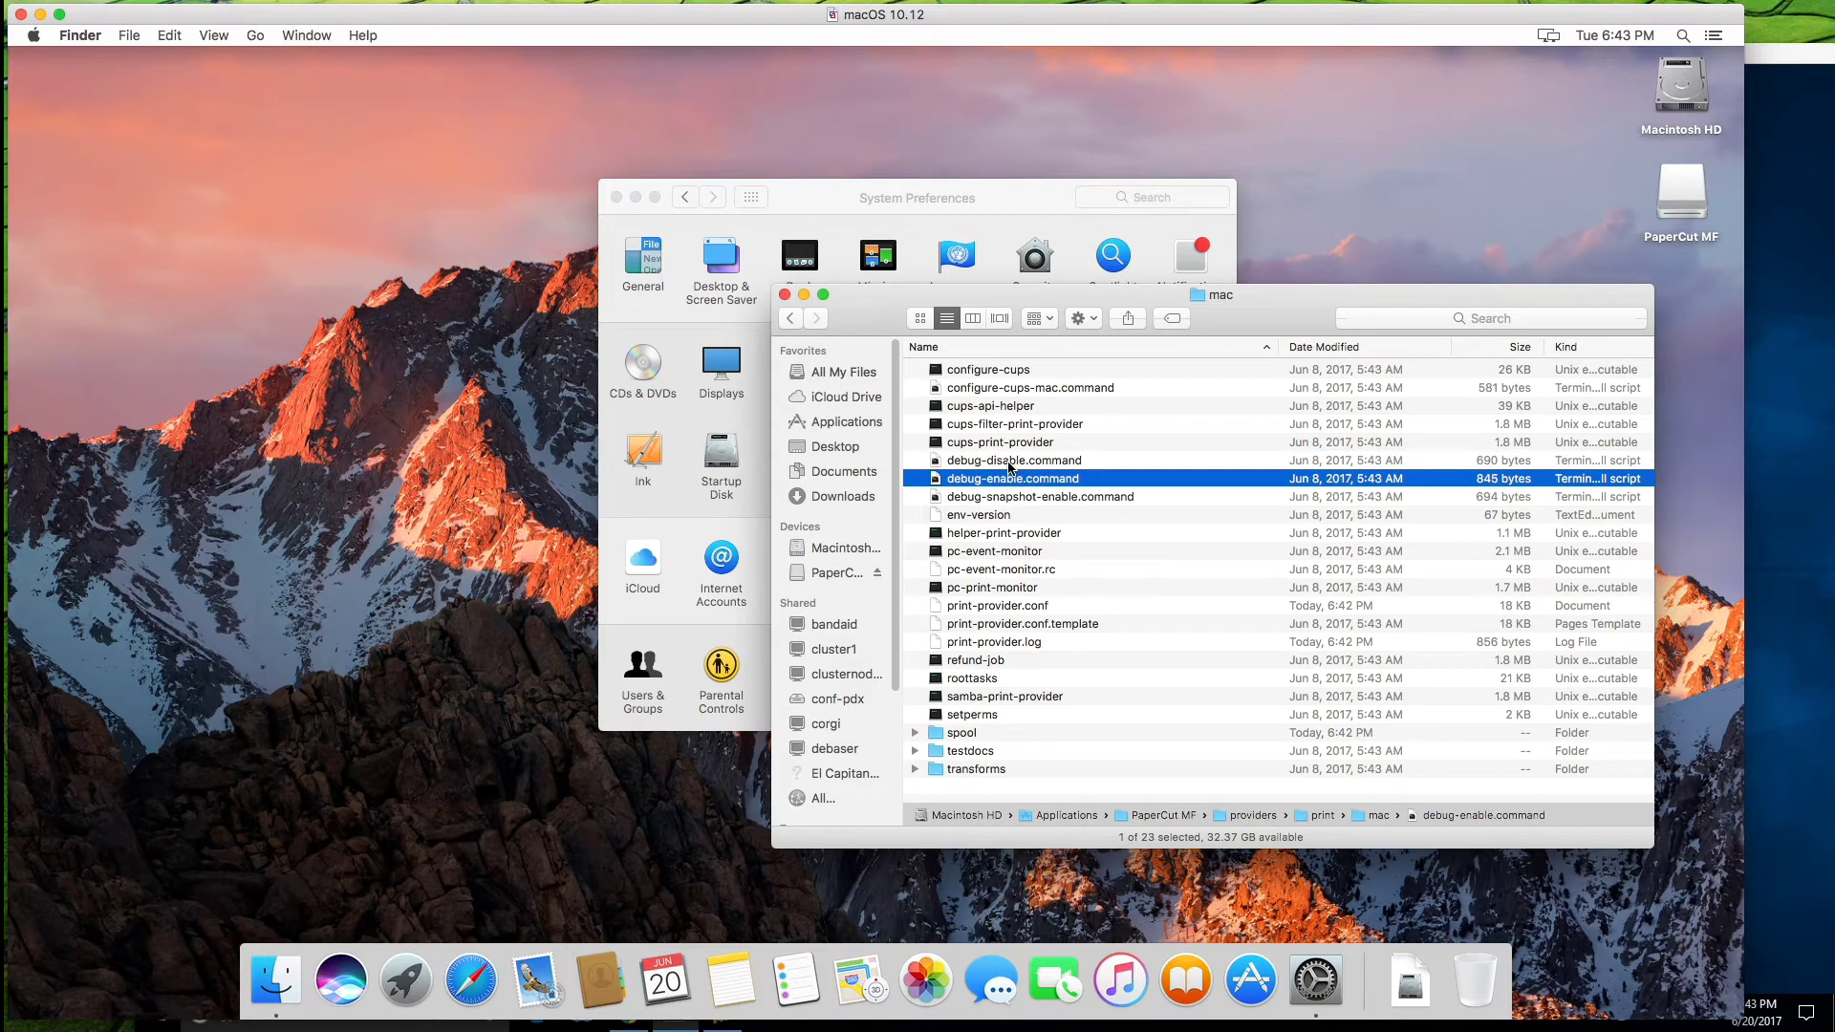
Step: Run debug-disable.command, confirm with 'y' and enter the administrator password
left_click(1007, 465)
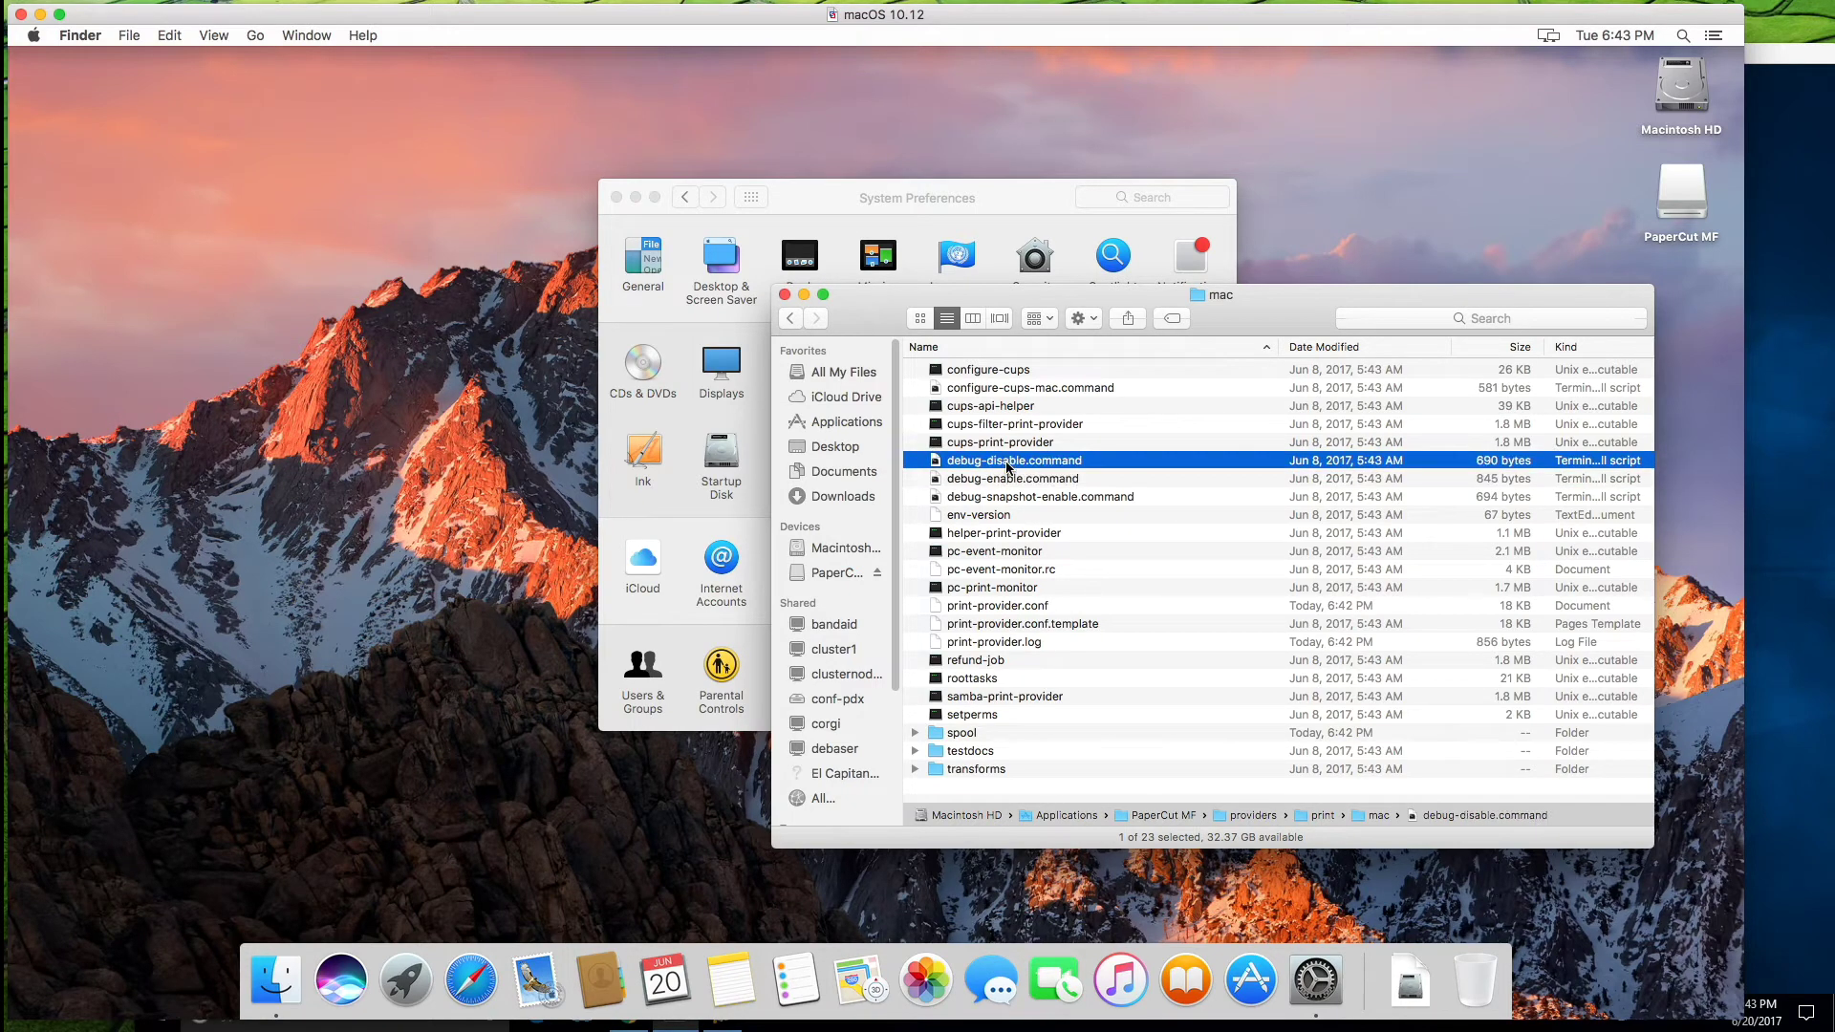
double_click(1004, 465)
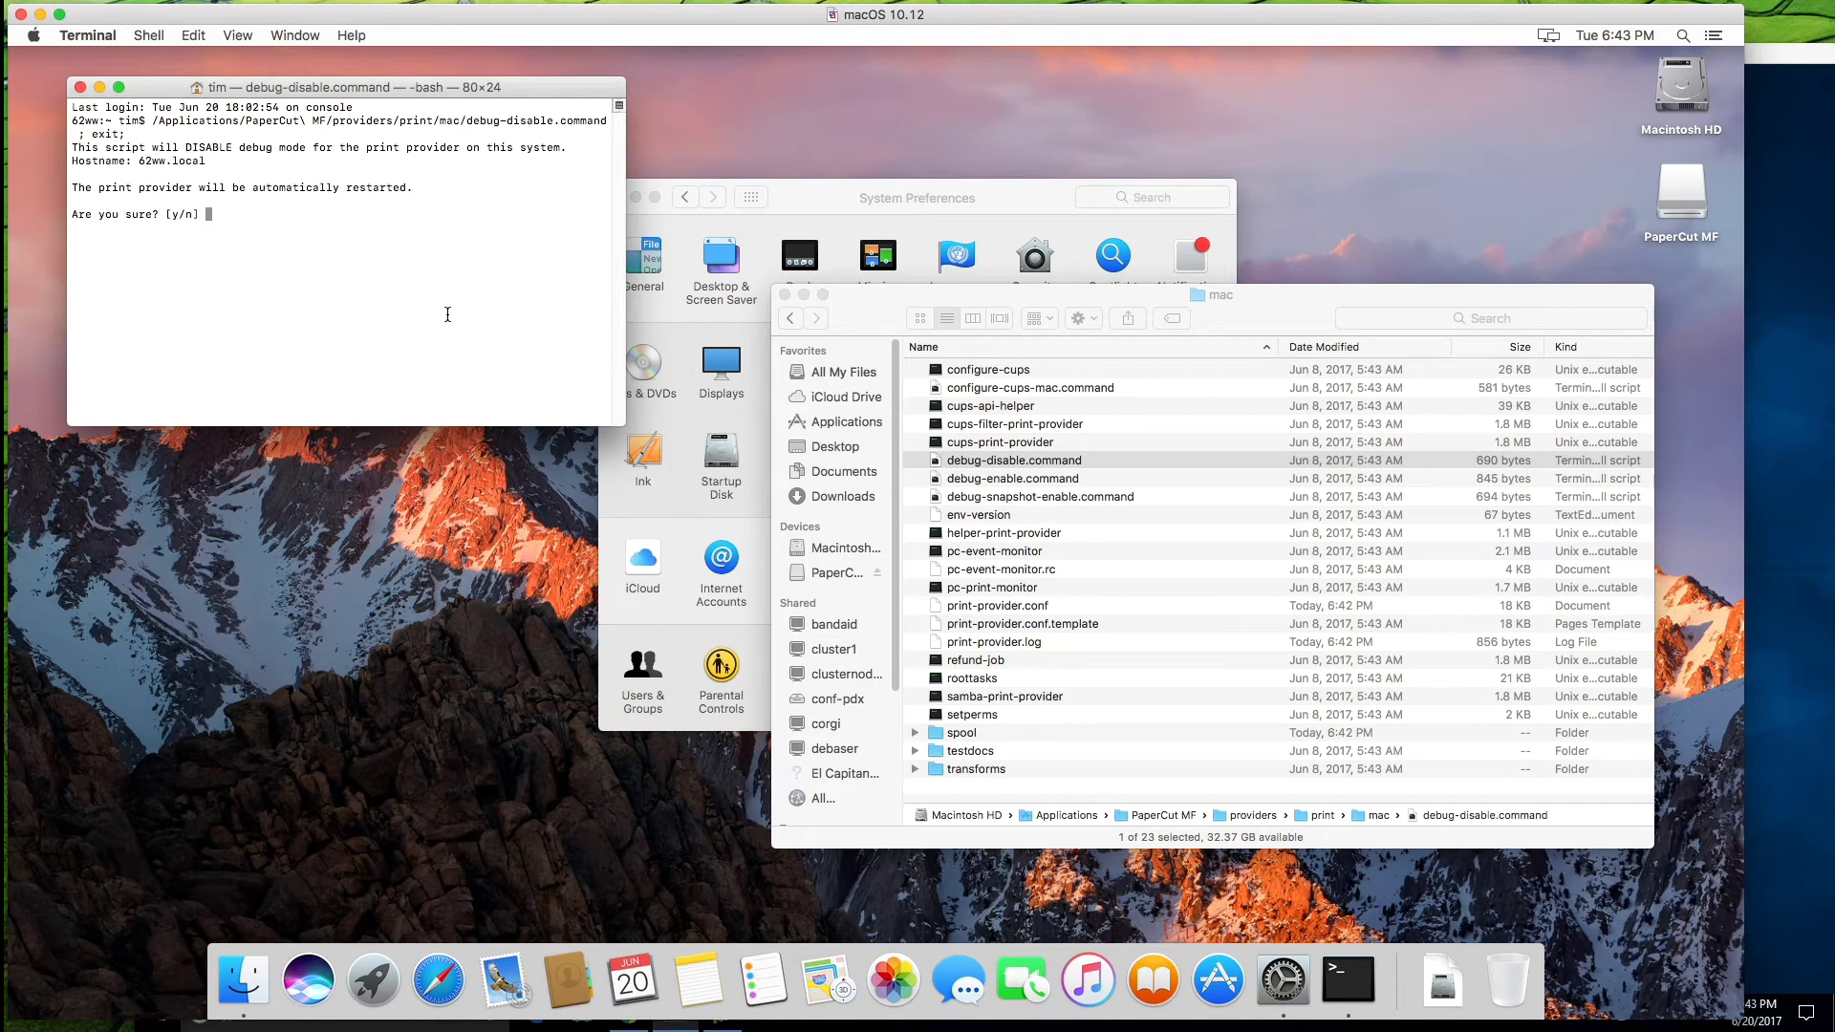
type("y")
key("Return")
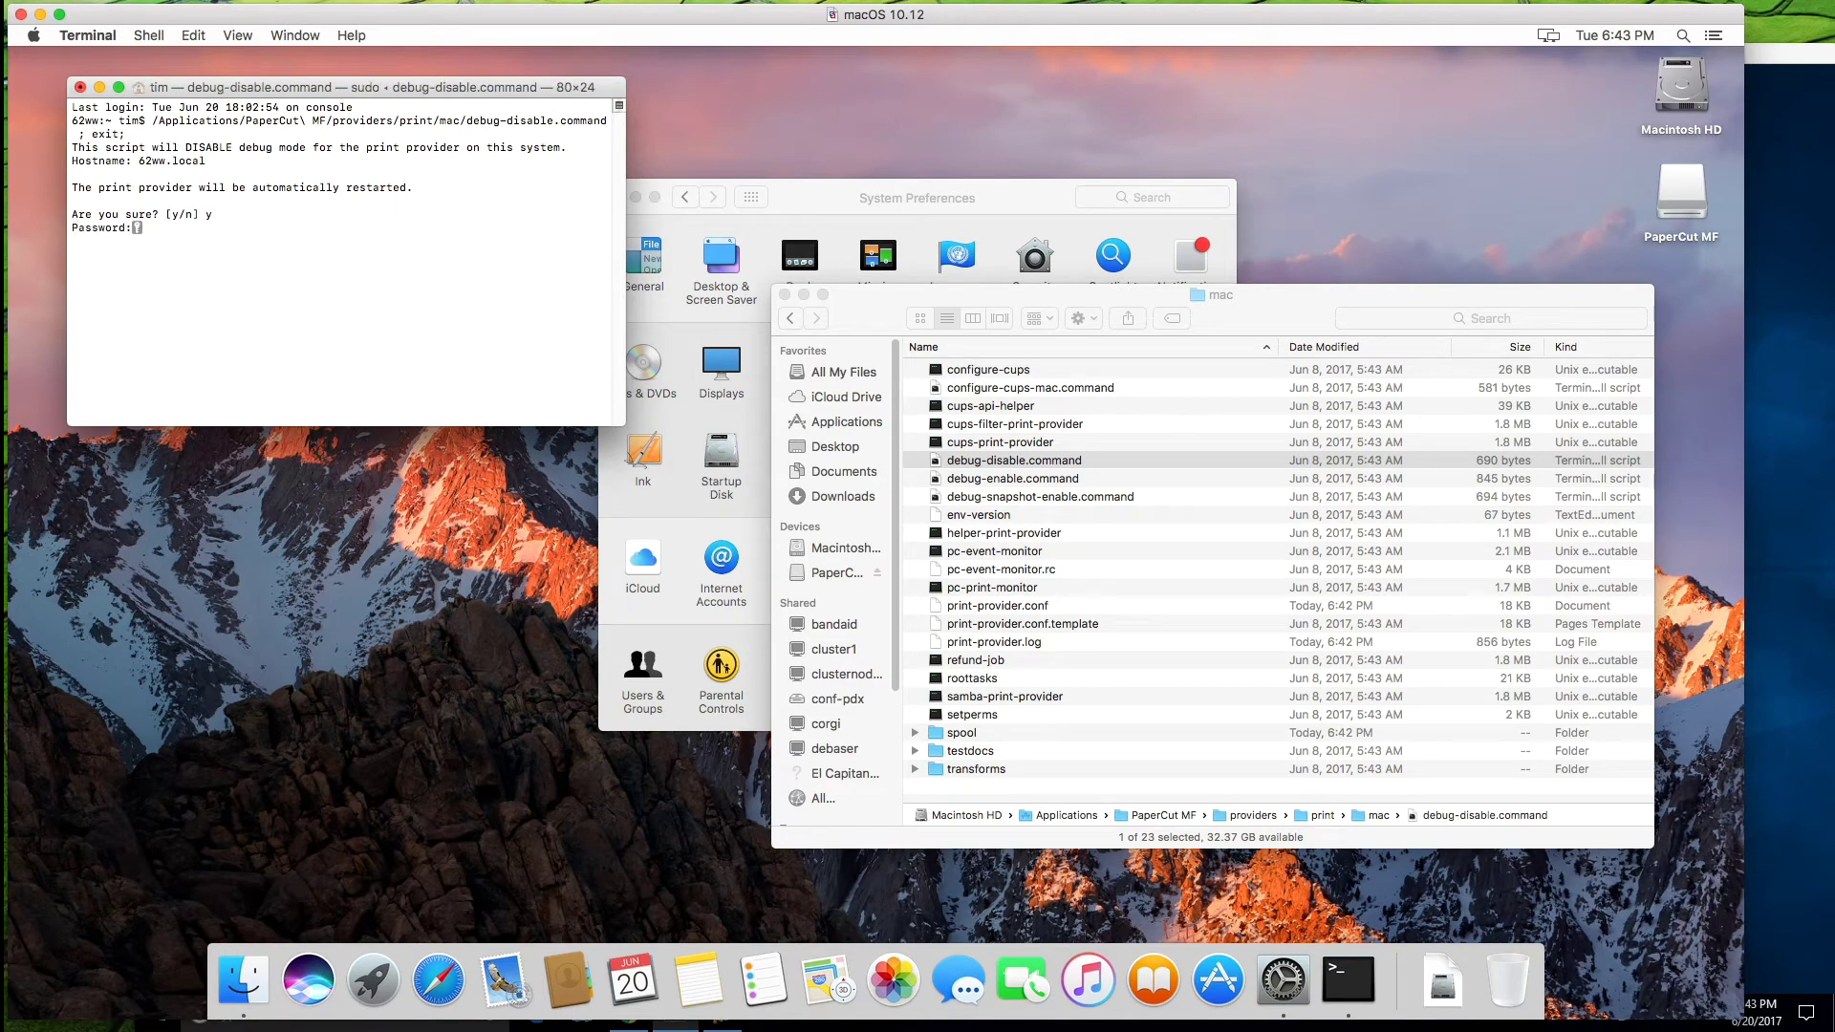
key("Return")
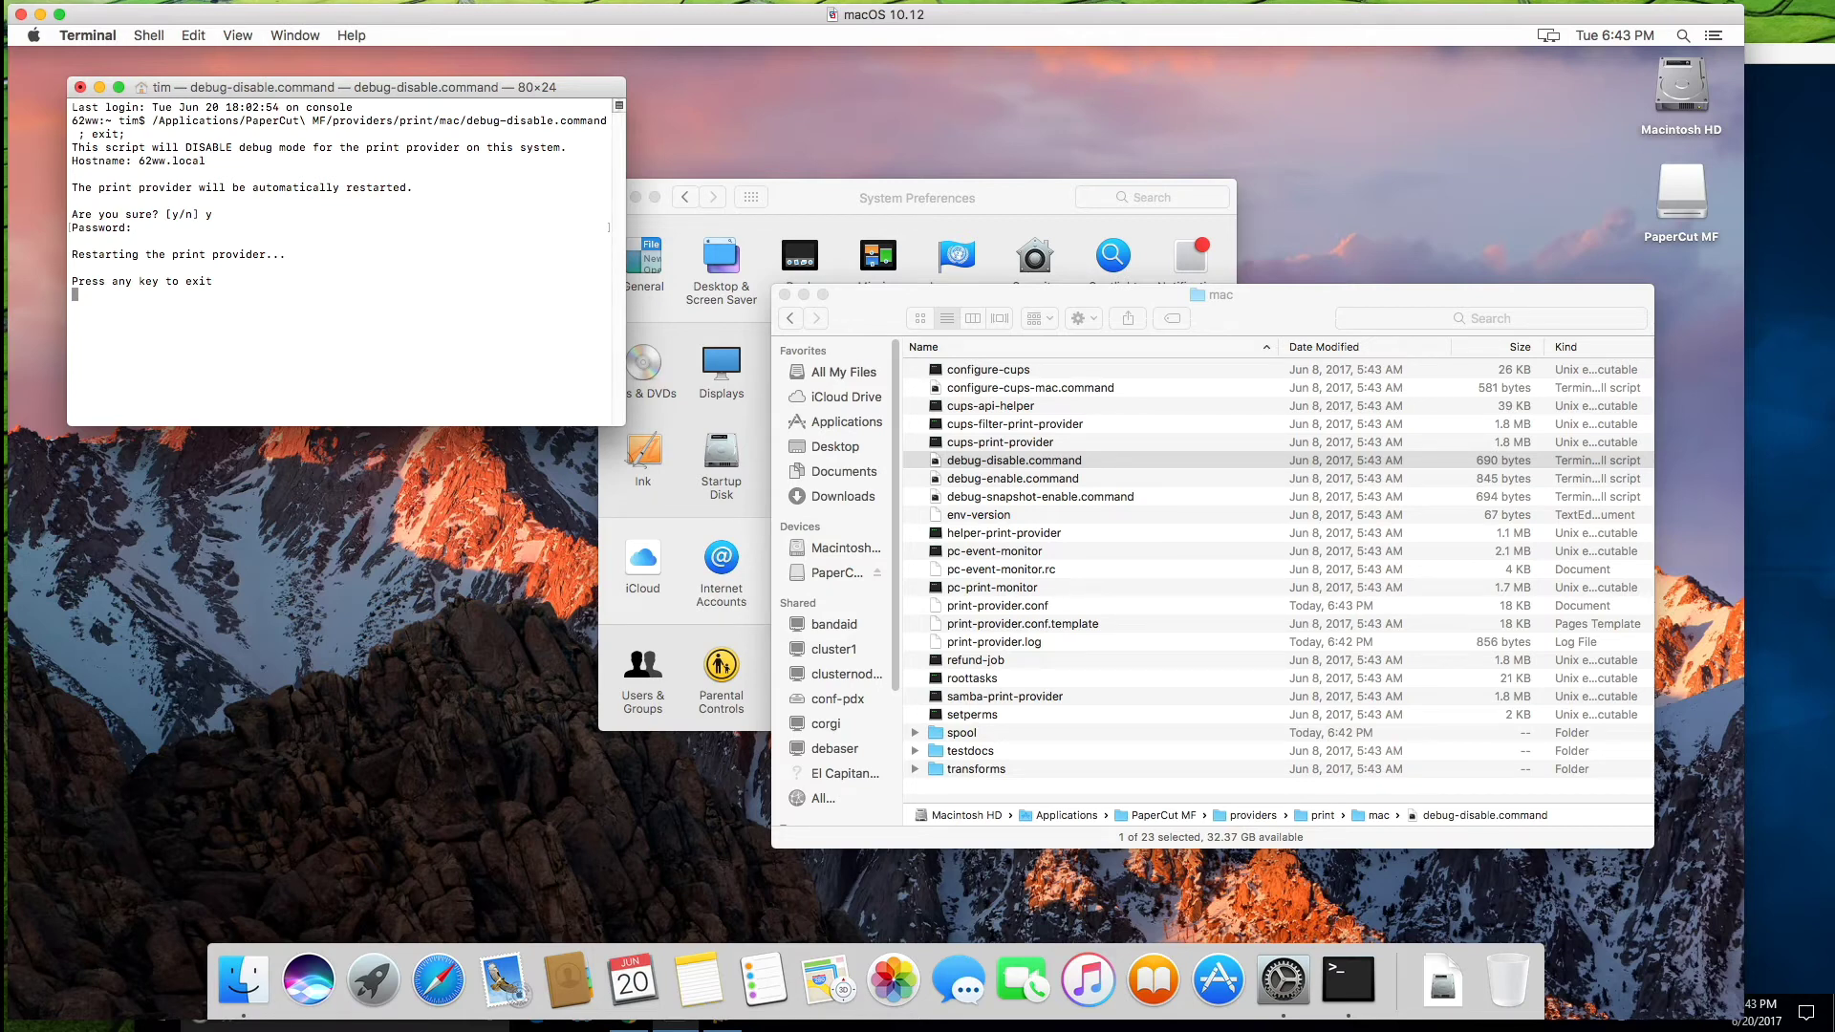
Step: Let the finished script exit, then quit Terminal
key("super+q")
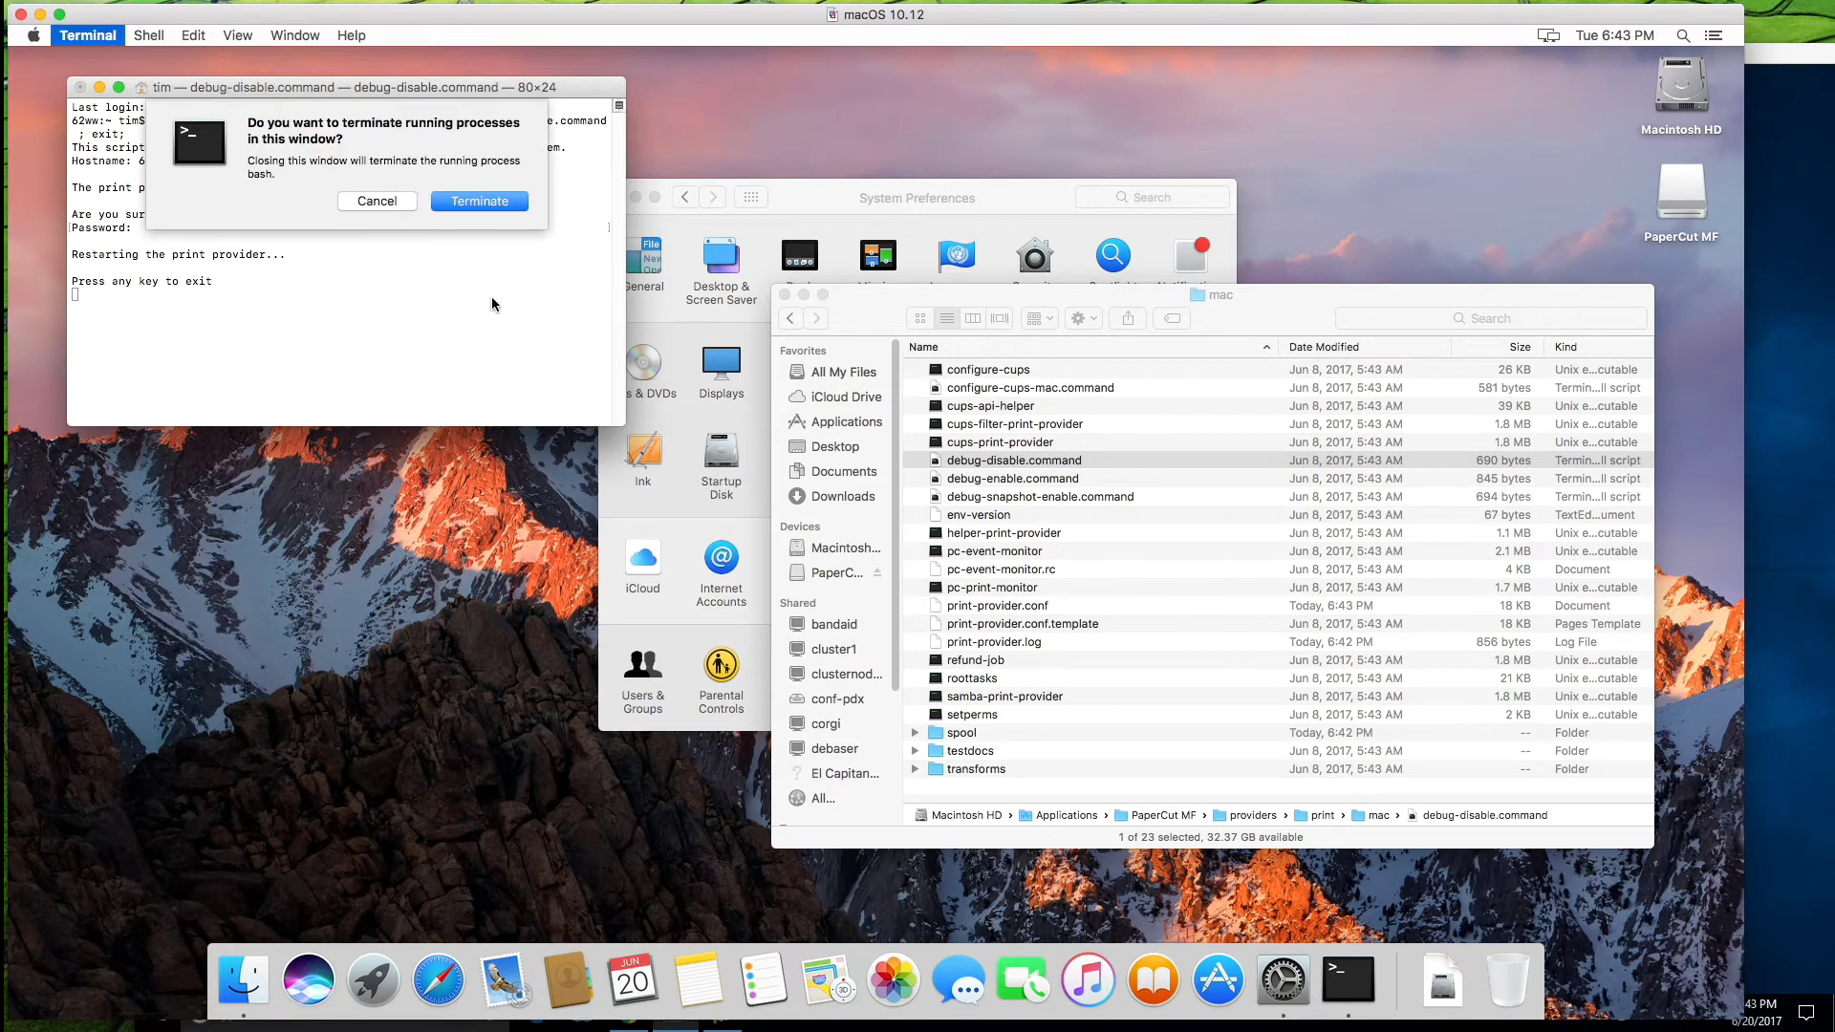
left_click(377, 201)
key("Return")
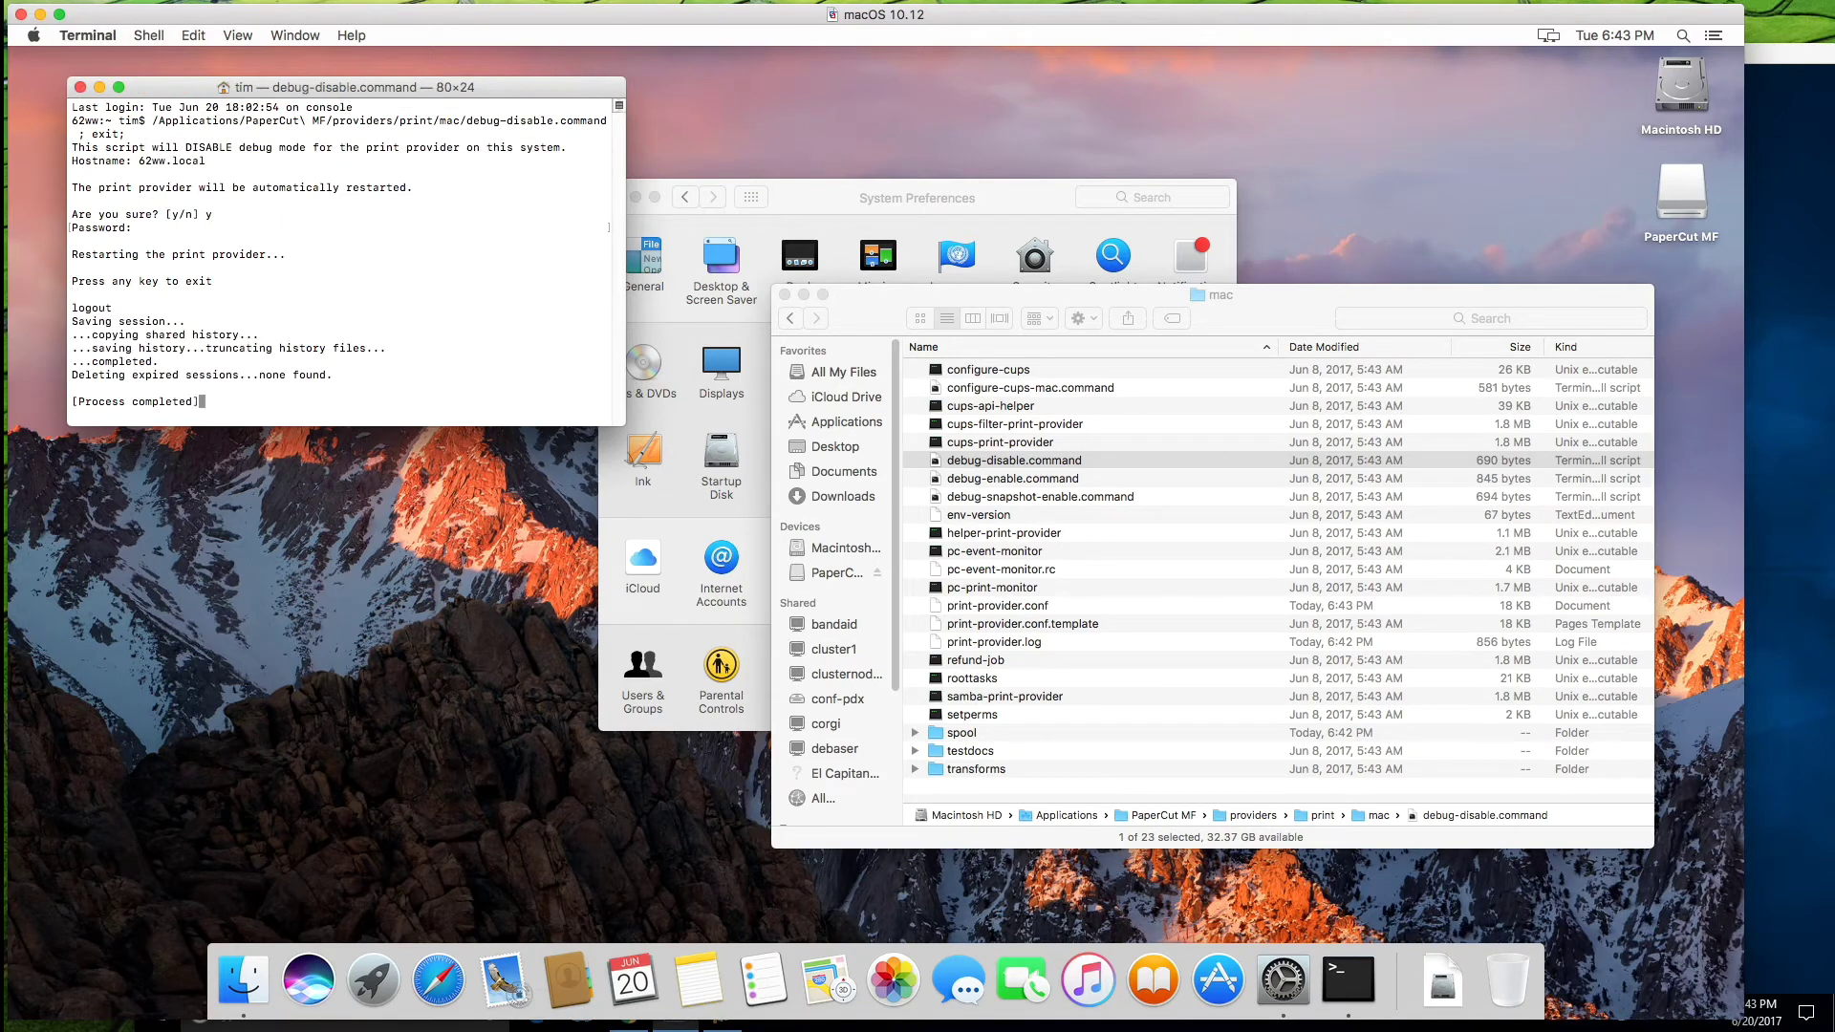
key("super+q")
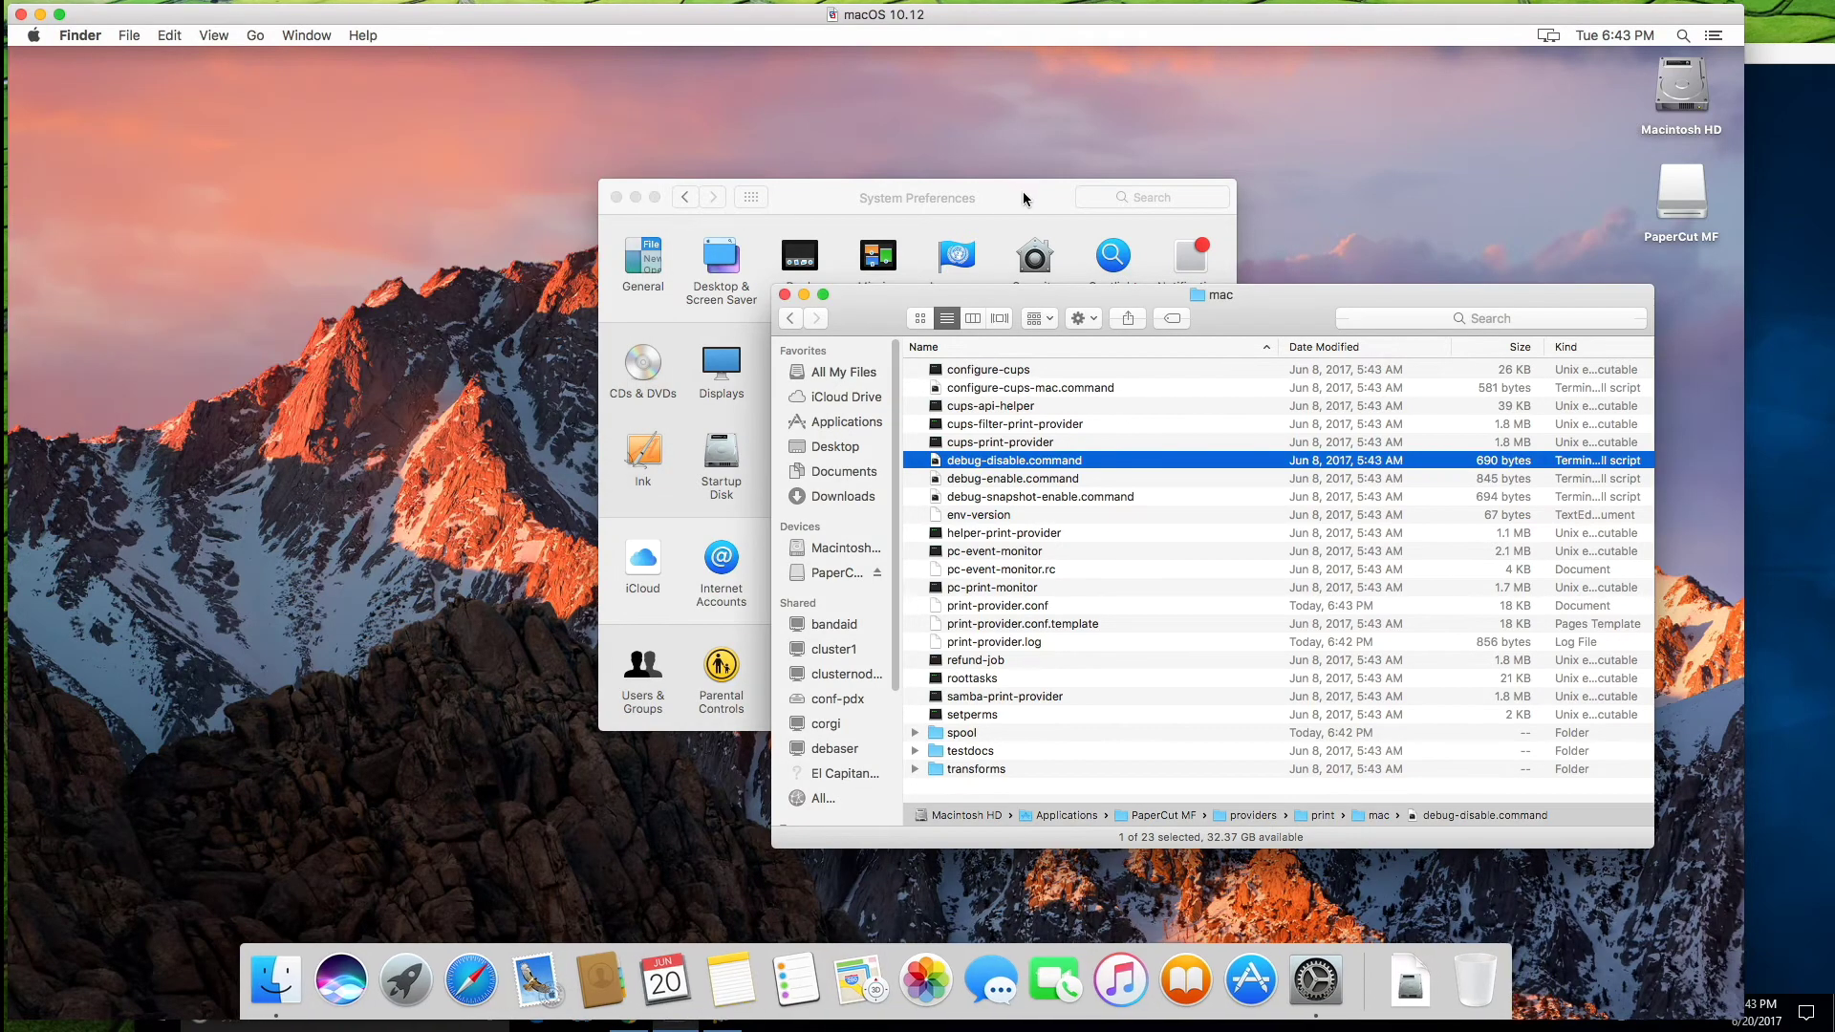
Step: Confirm in System Preferences' Sharing pane that Printer Sharing is switched on
left_click(1024, 193)
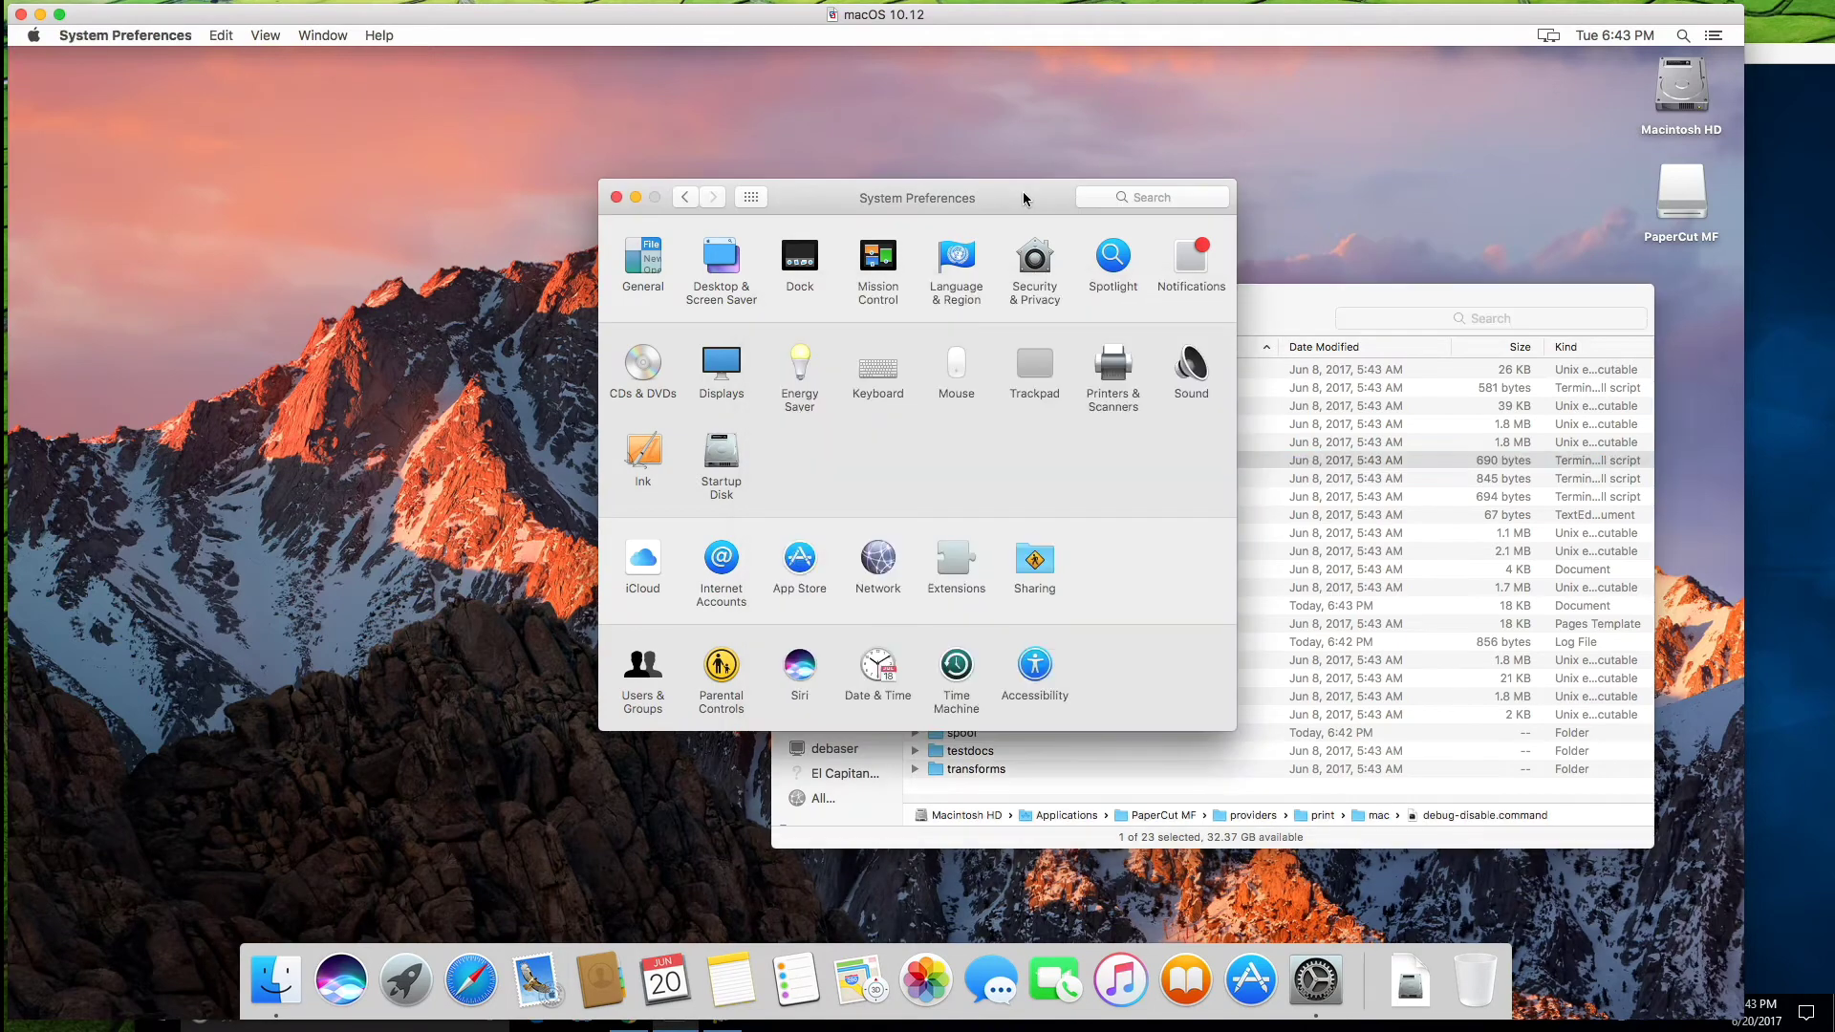
left_click(1032, 564)
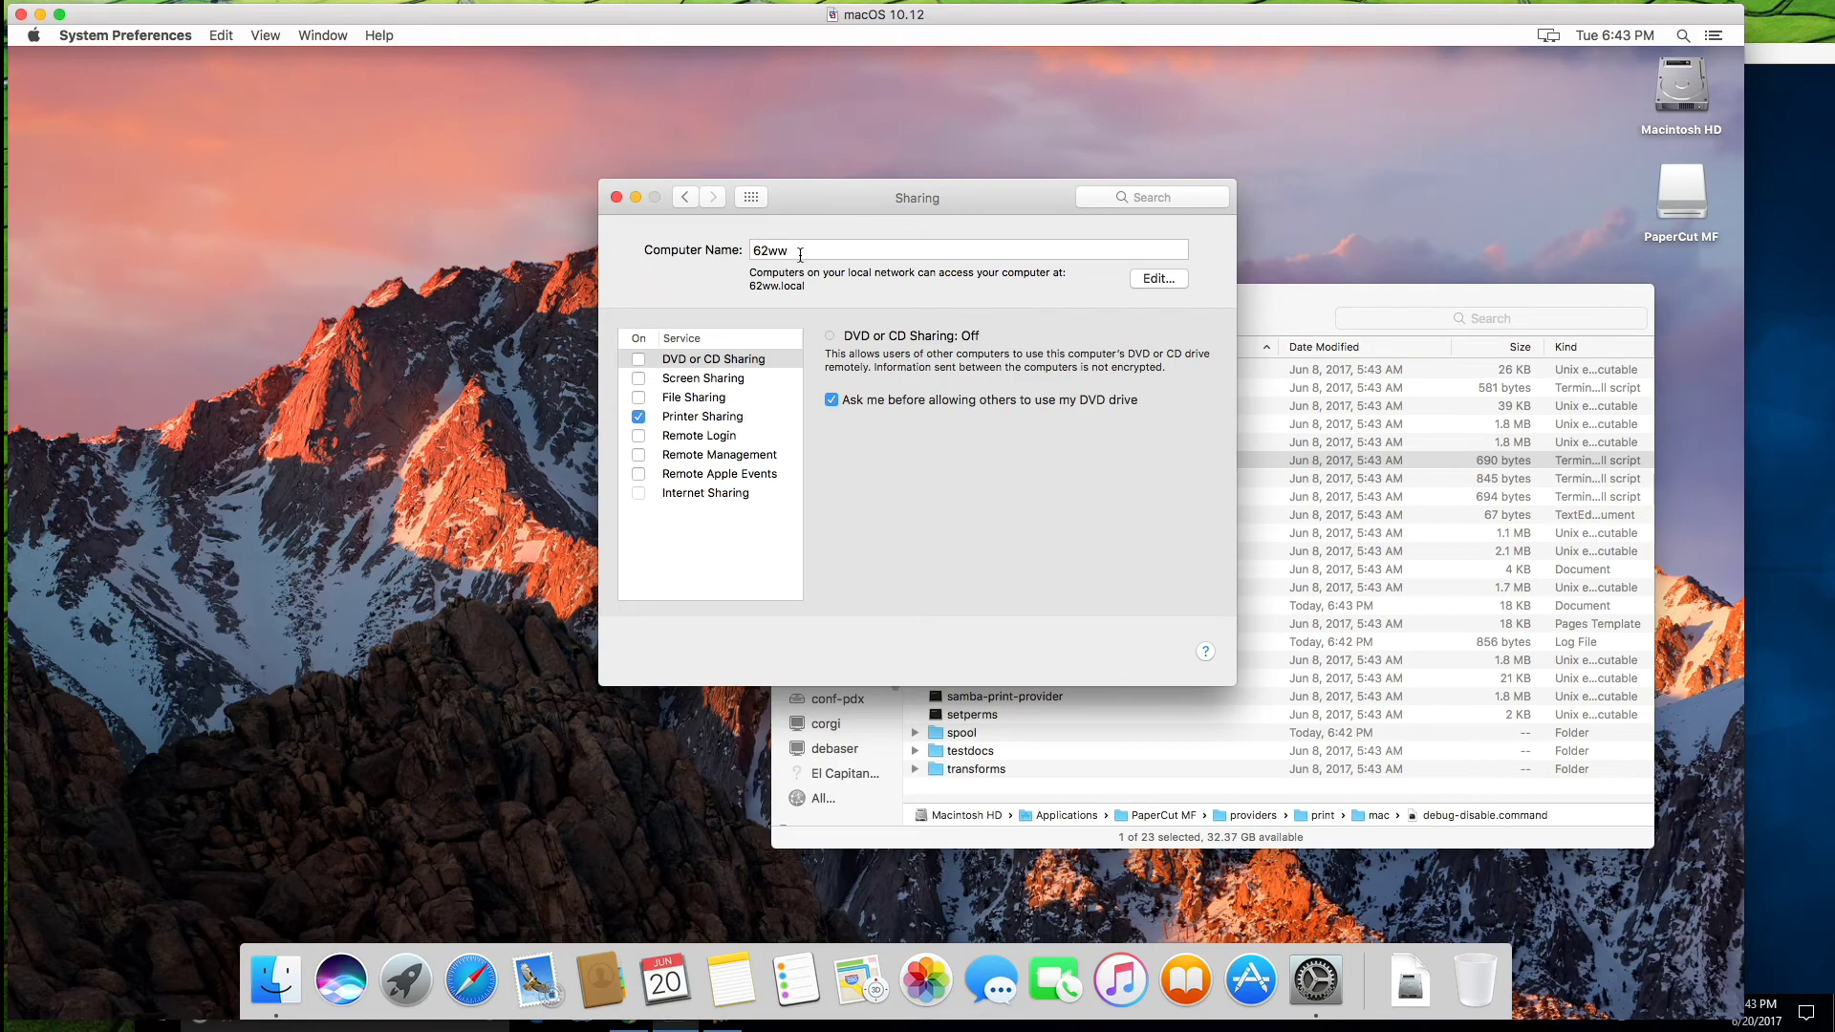
left_click(751, 198)
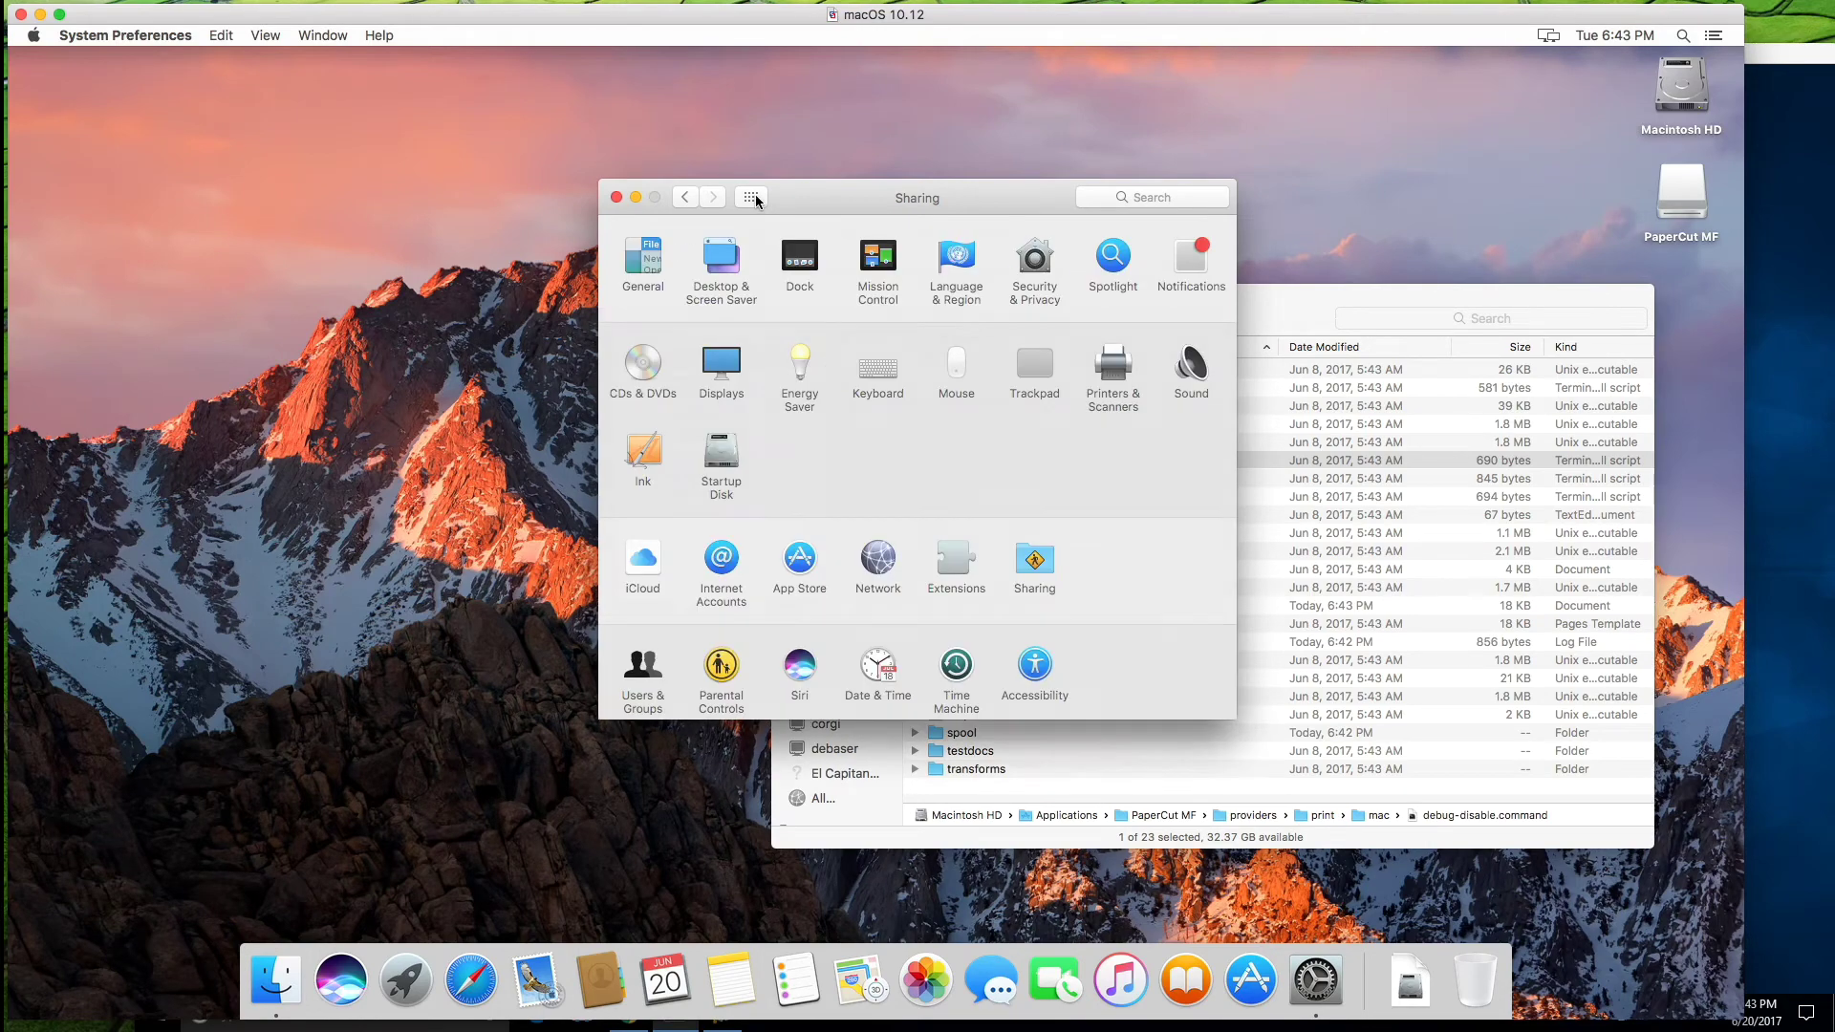
Step: Open PaperCut's Printer List and confirm Printer_Gromit is hosted on 62ww.local
left_click(1783, 62)
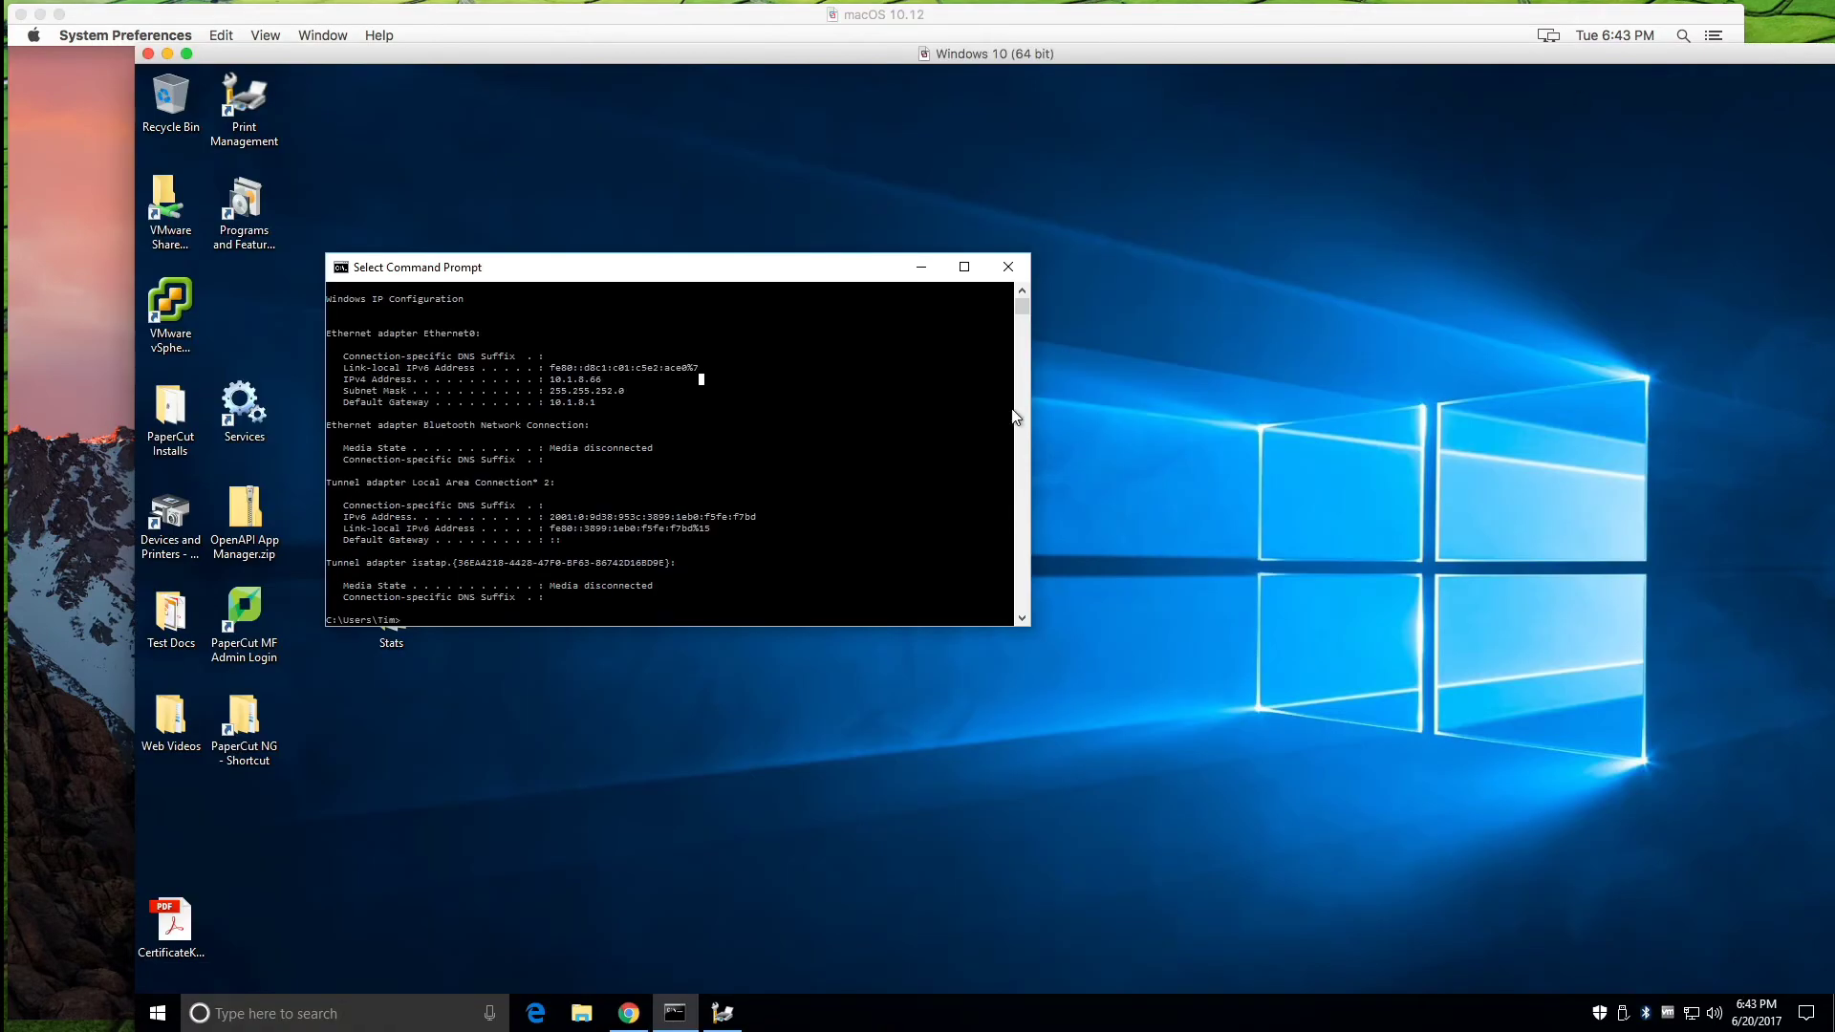
left_click(631, 1018)
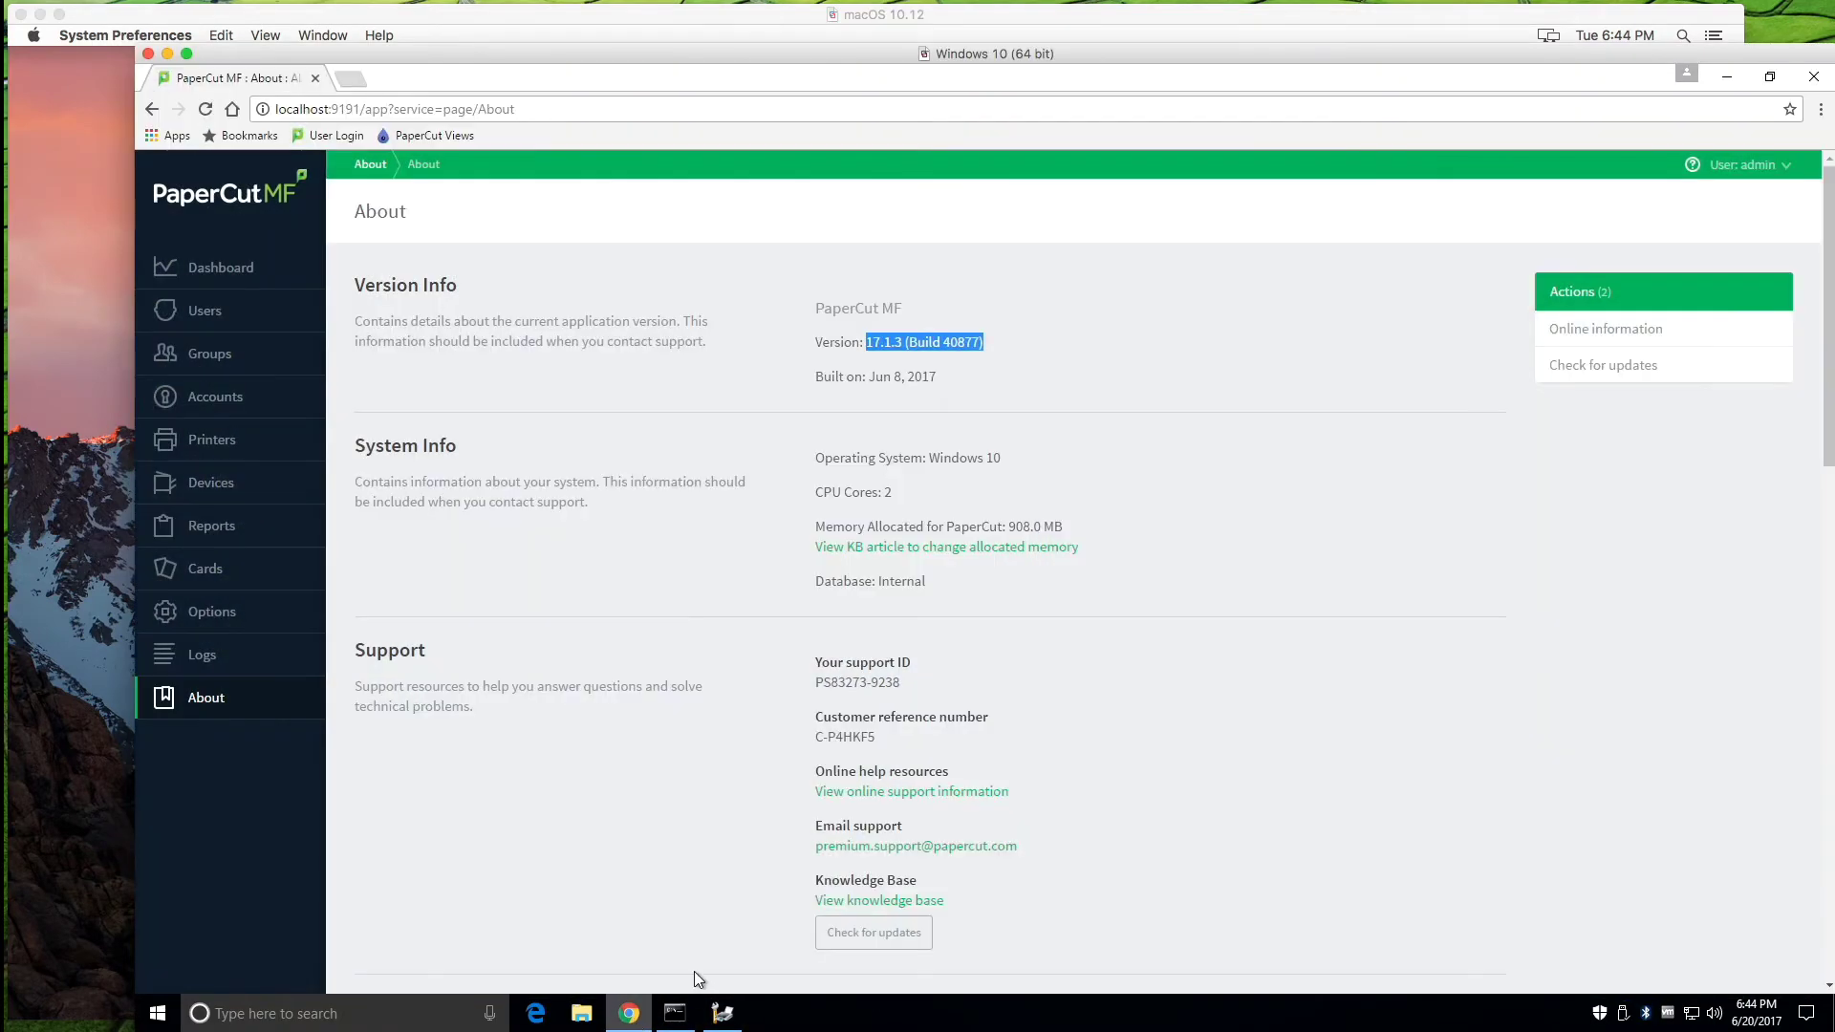
left_click(245, 483)
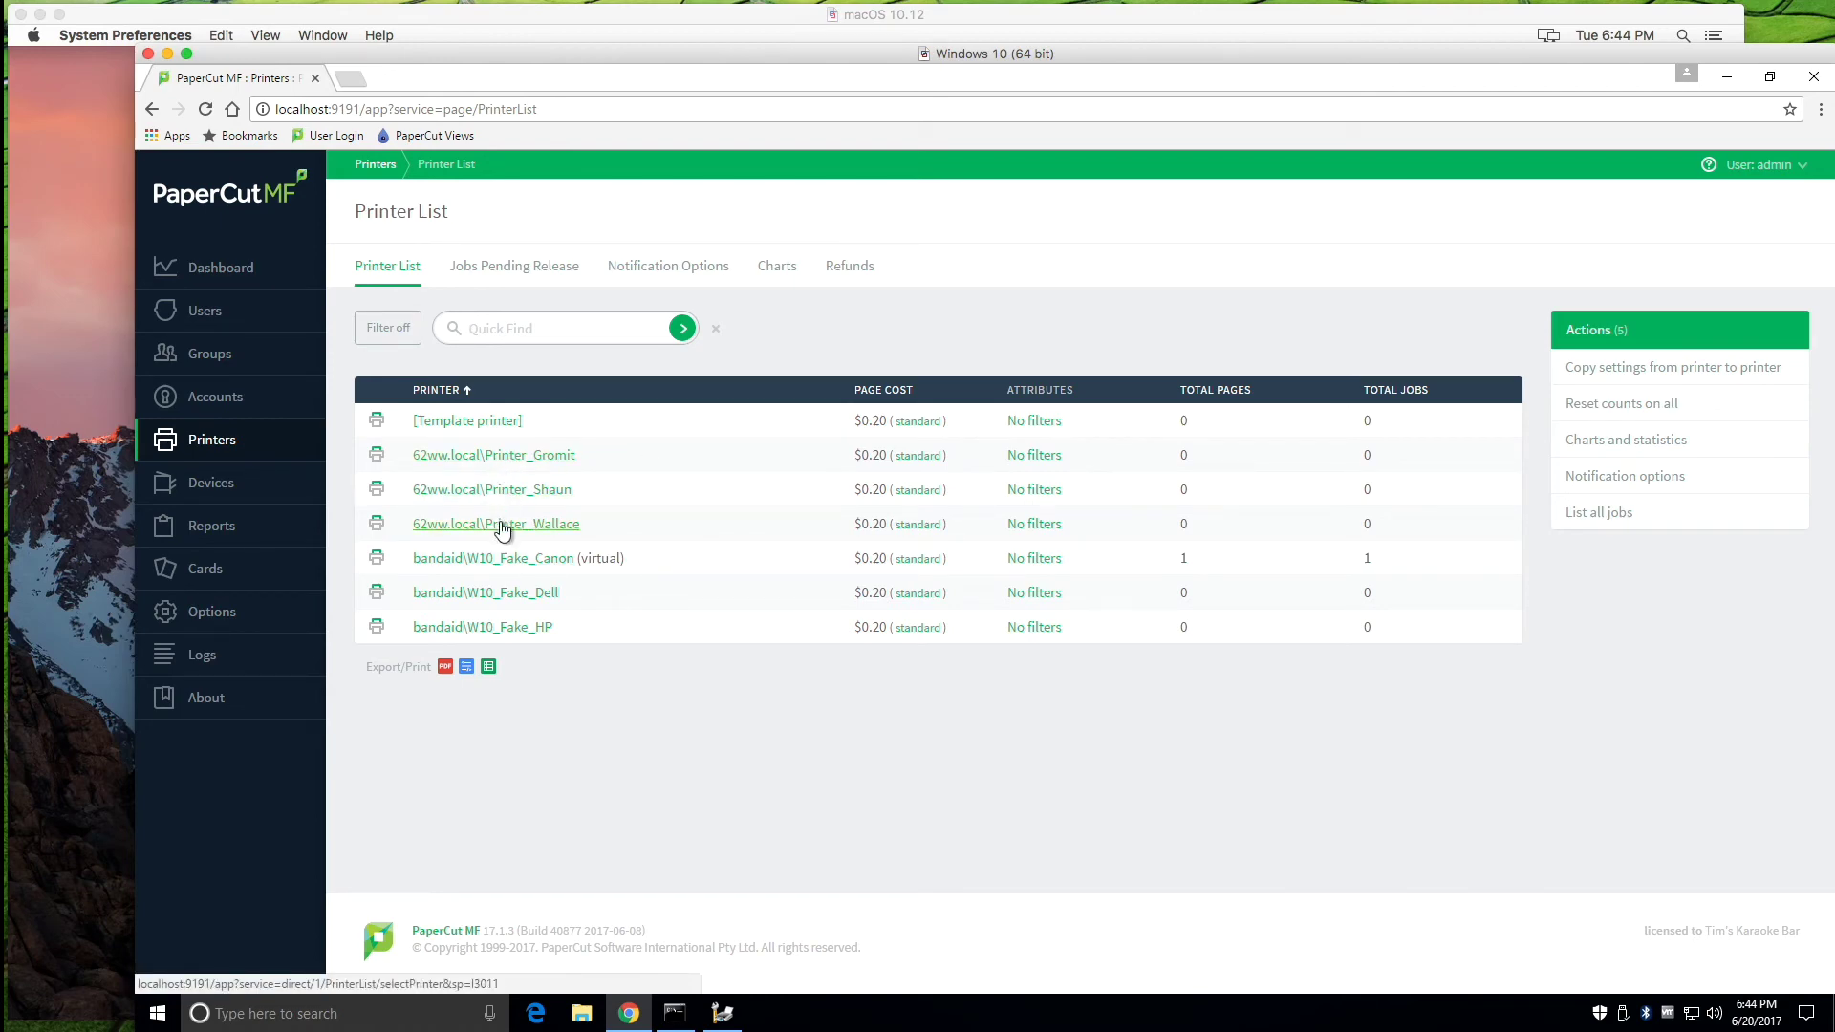
left_click(496, 455)
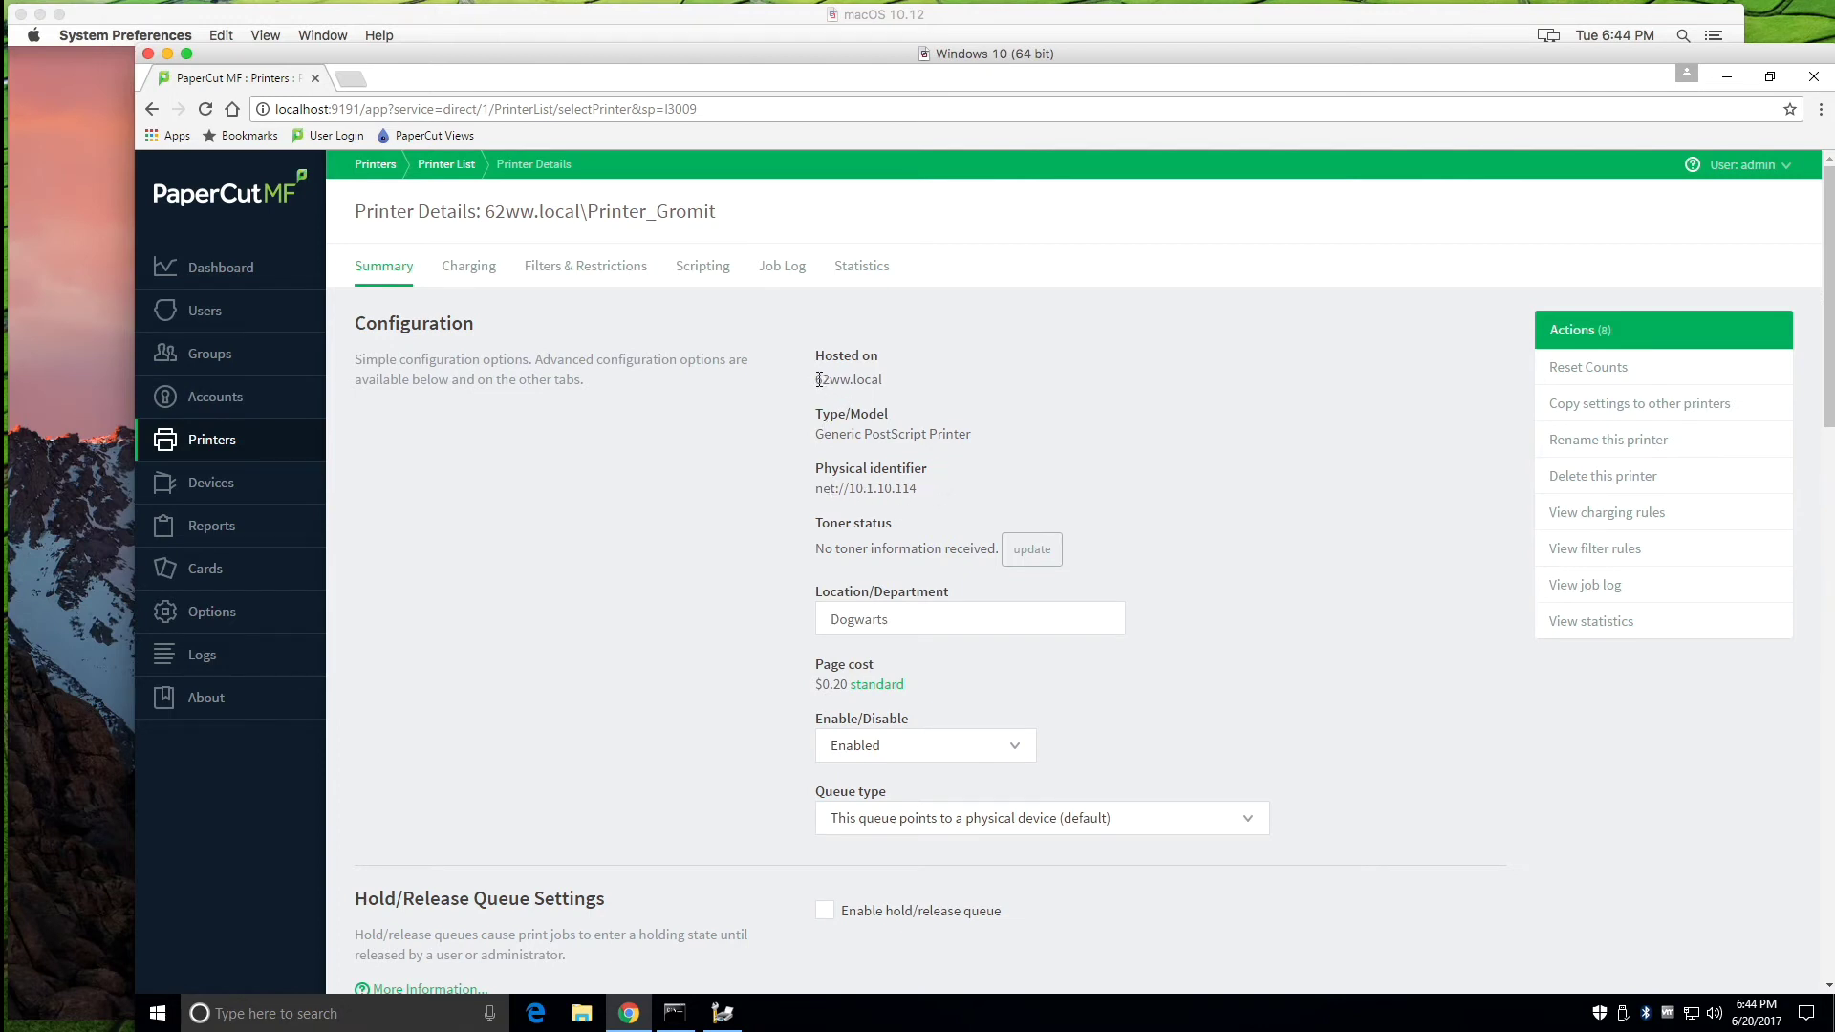
left_click_drag(819, 380, 901, 380)
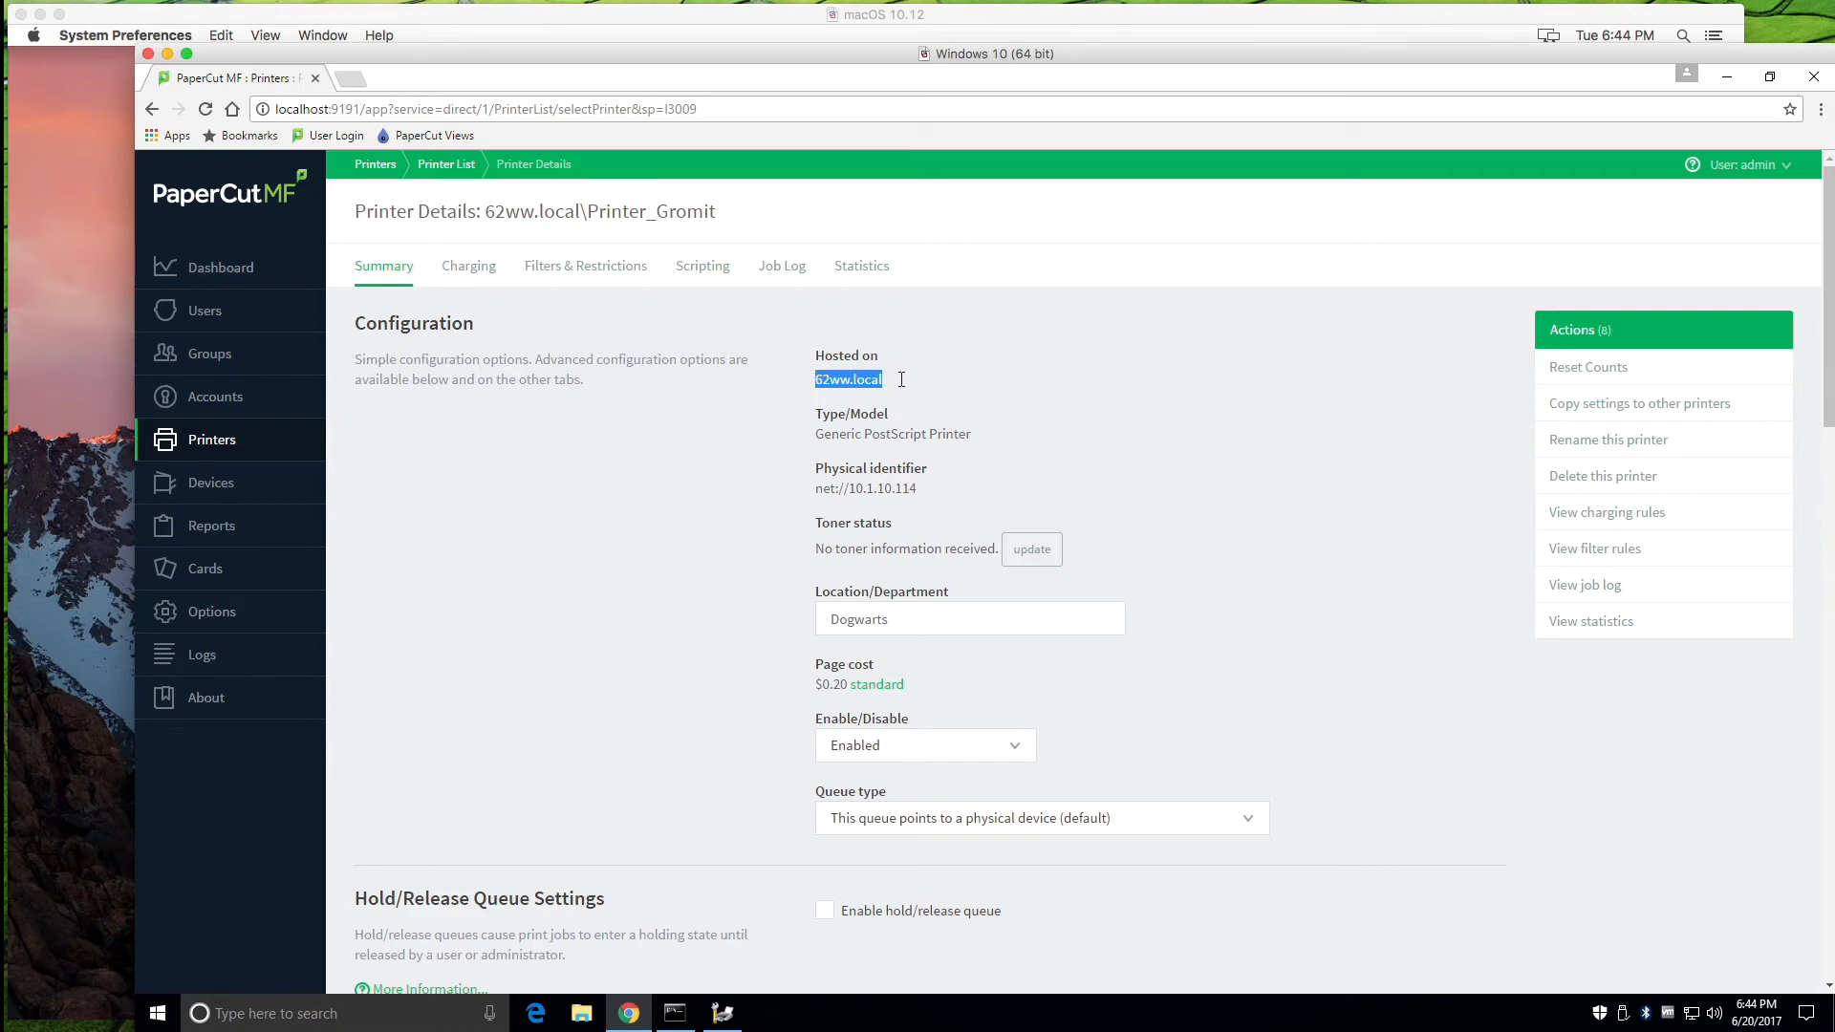
left_click(968, 380)
left_click(222, 441)
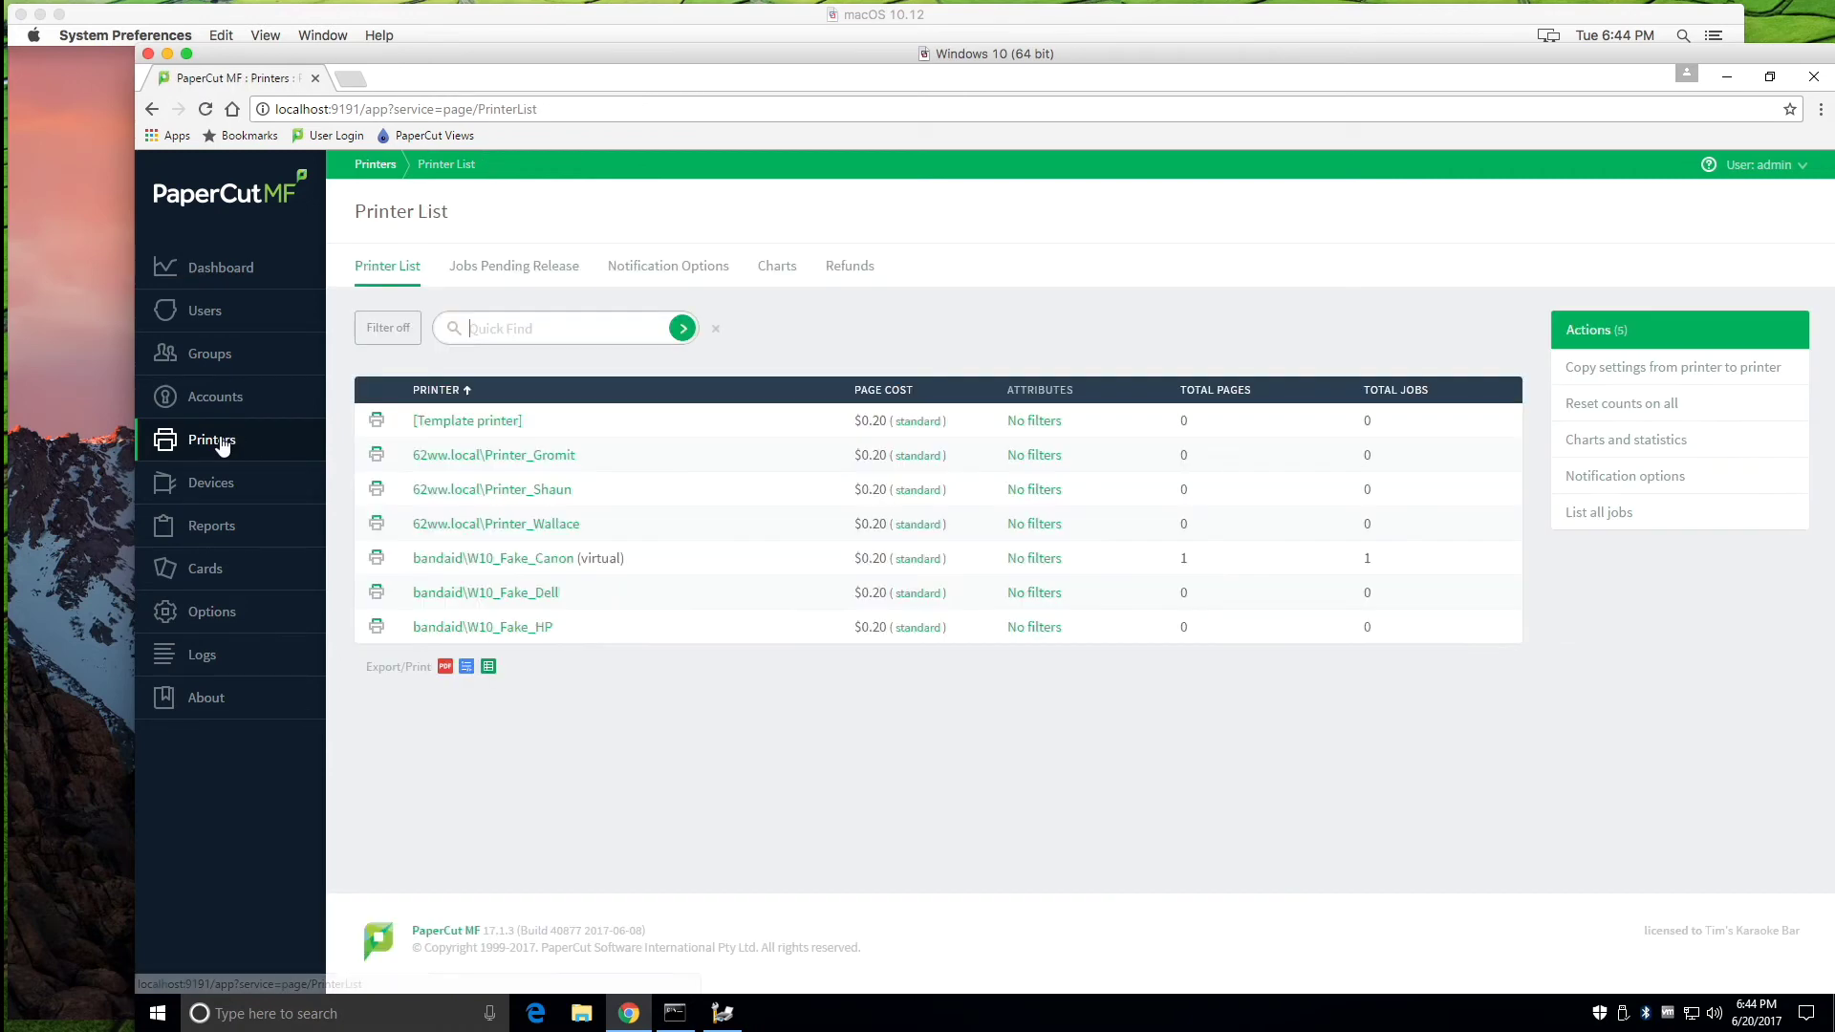
Step: Launch Safari on the Mac and open papercut.com
left_click(87, 440)
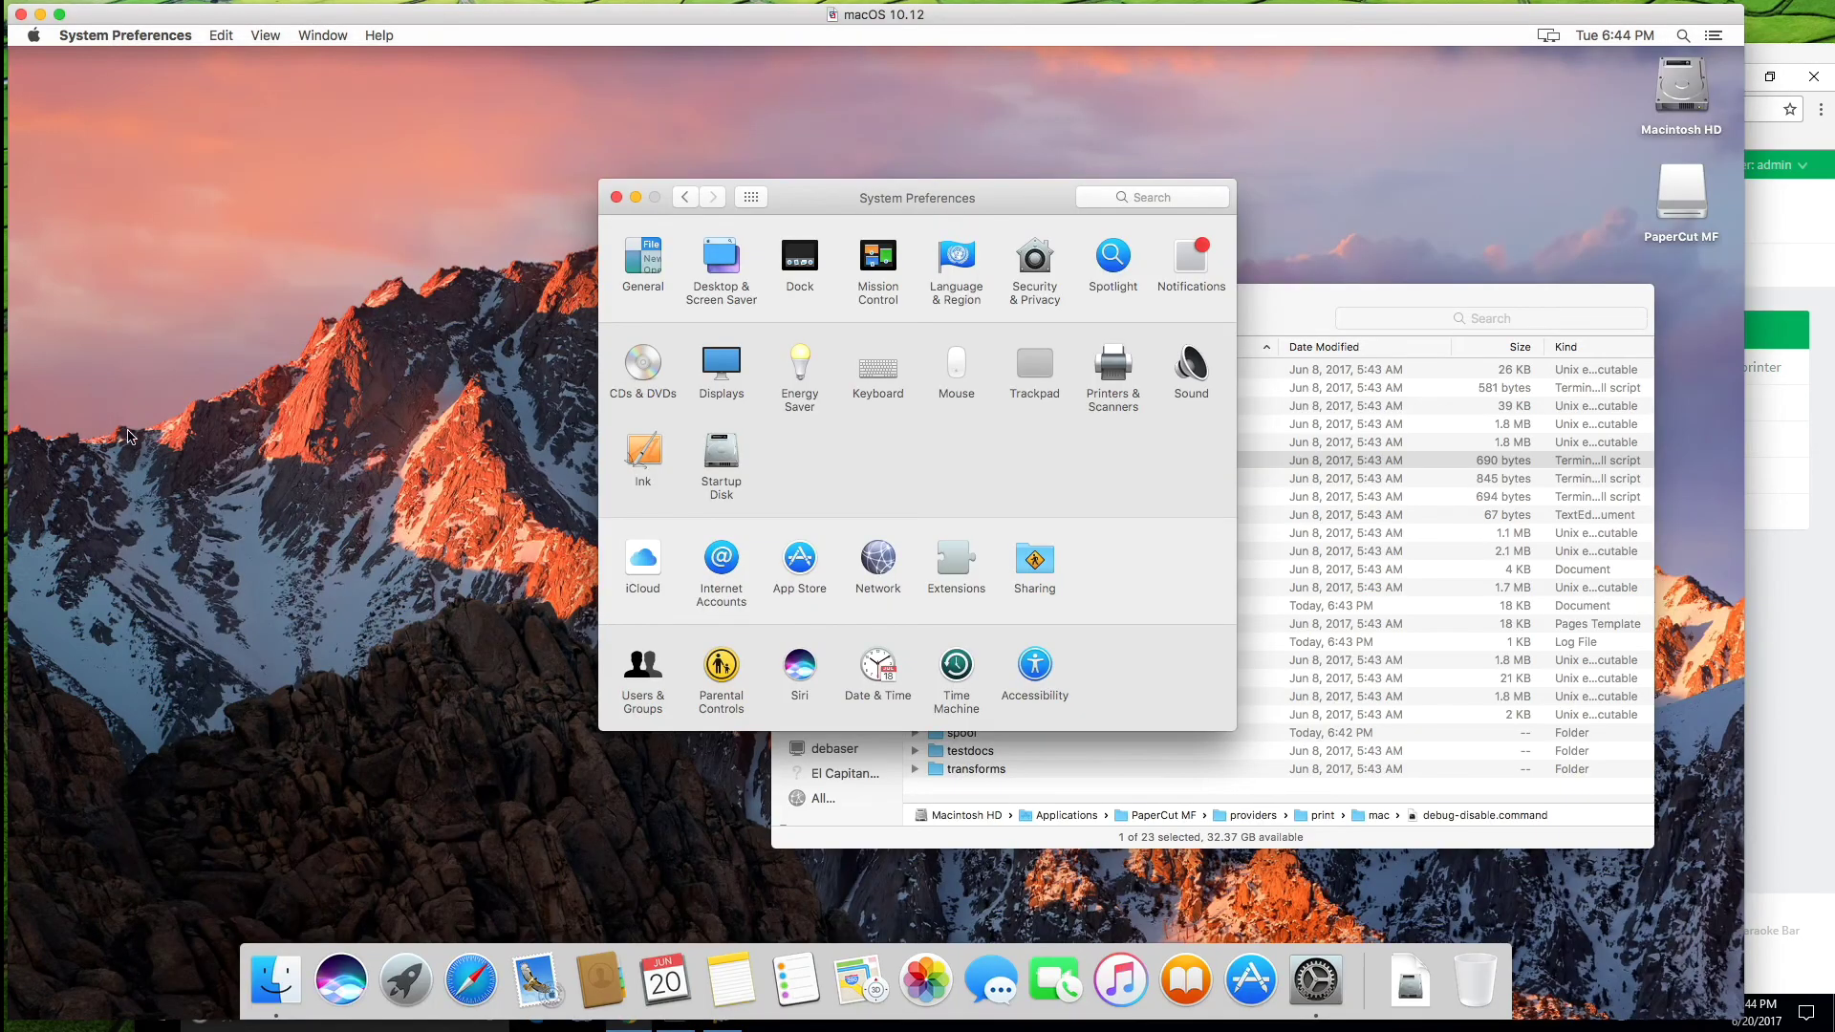
left_click(470, 984)
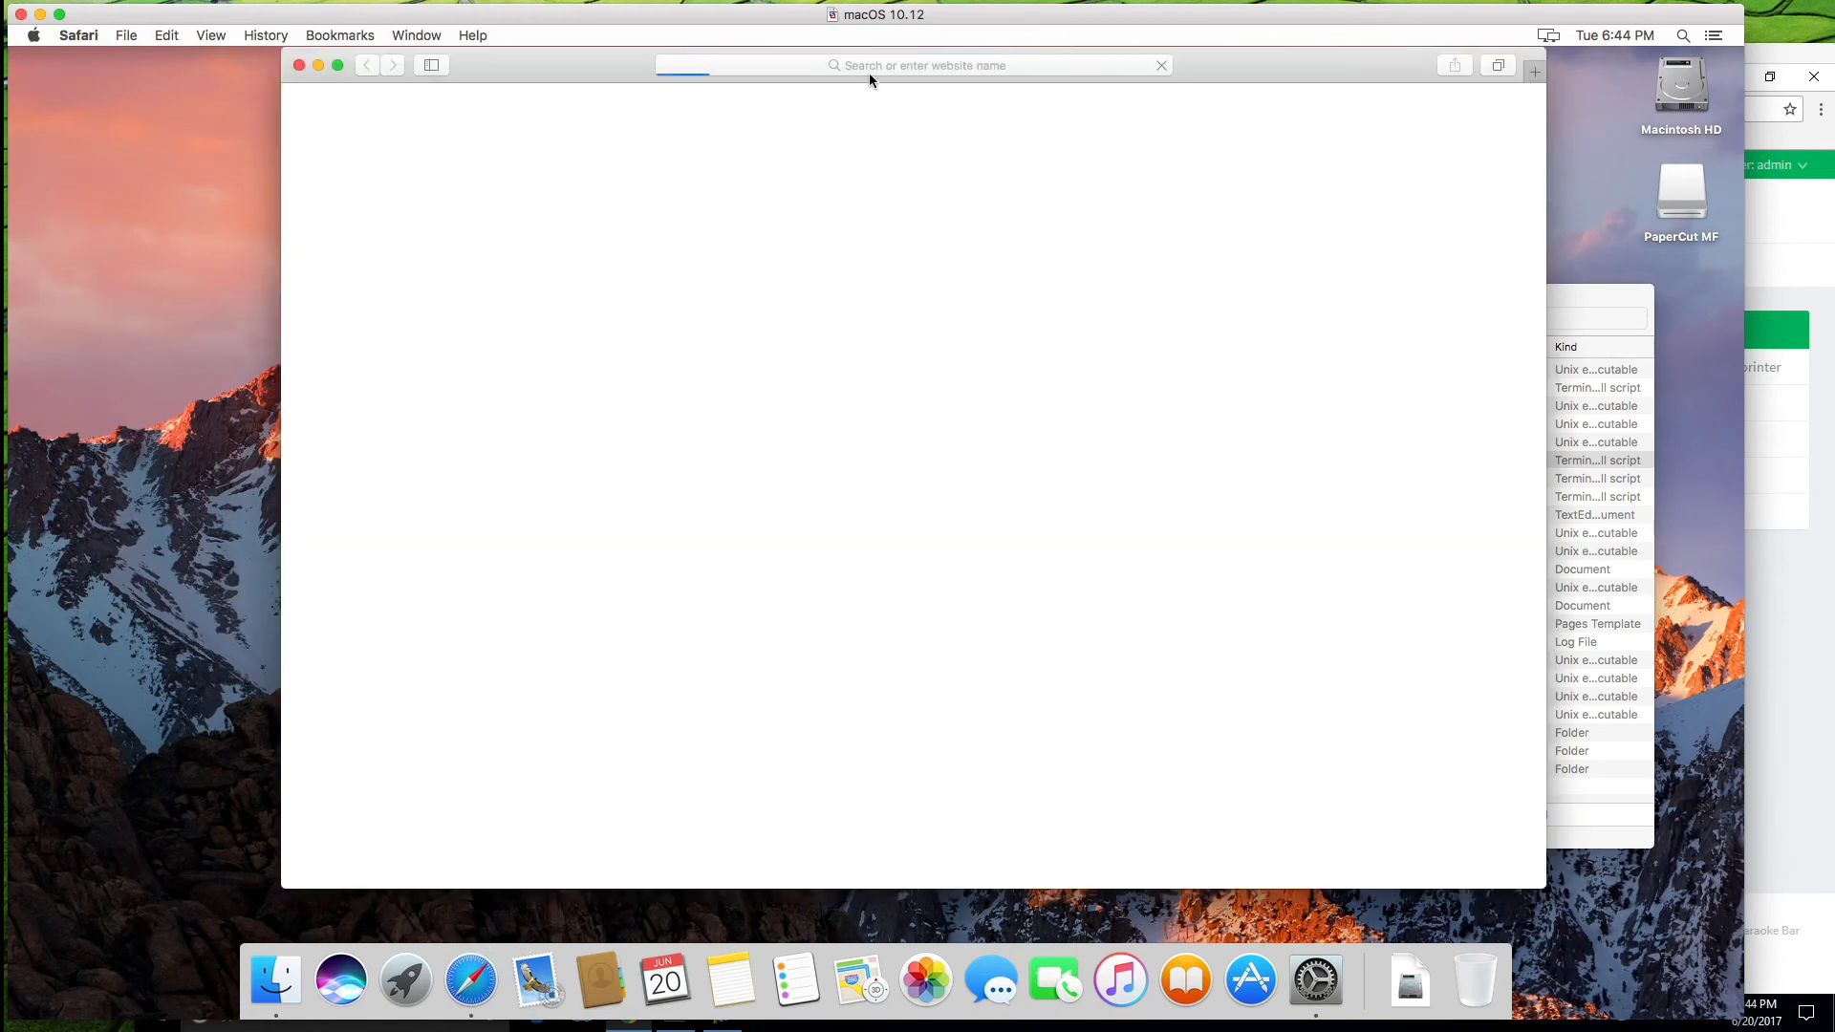
left_click(898, 65)
type("papercut.com")
key("Return")
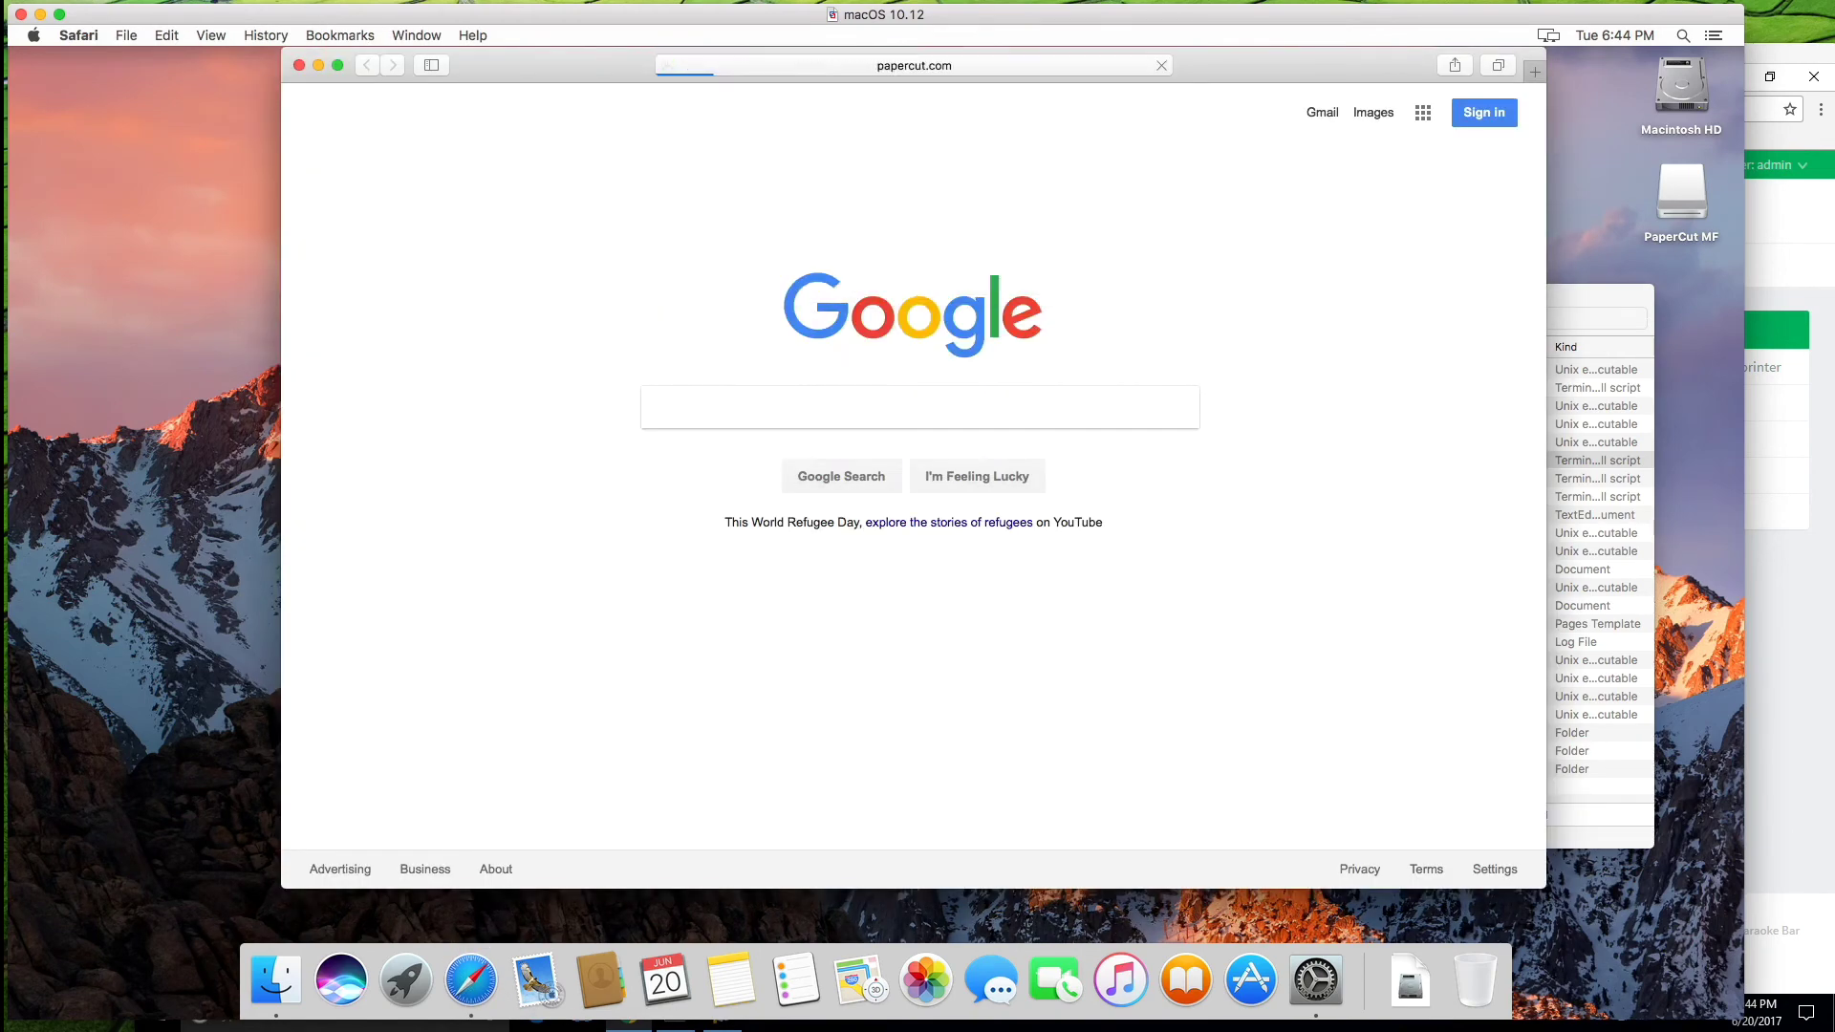
Step: Print the papercut.com home page to Printer_Shaun
mouse_move(1113, 129)
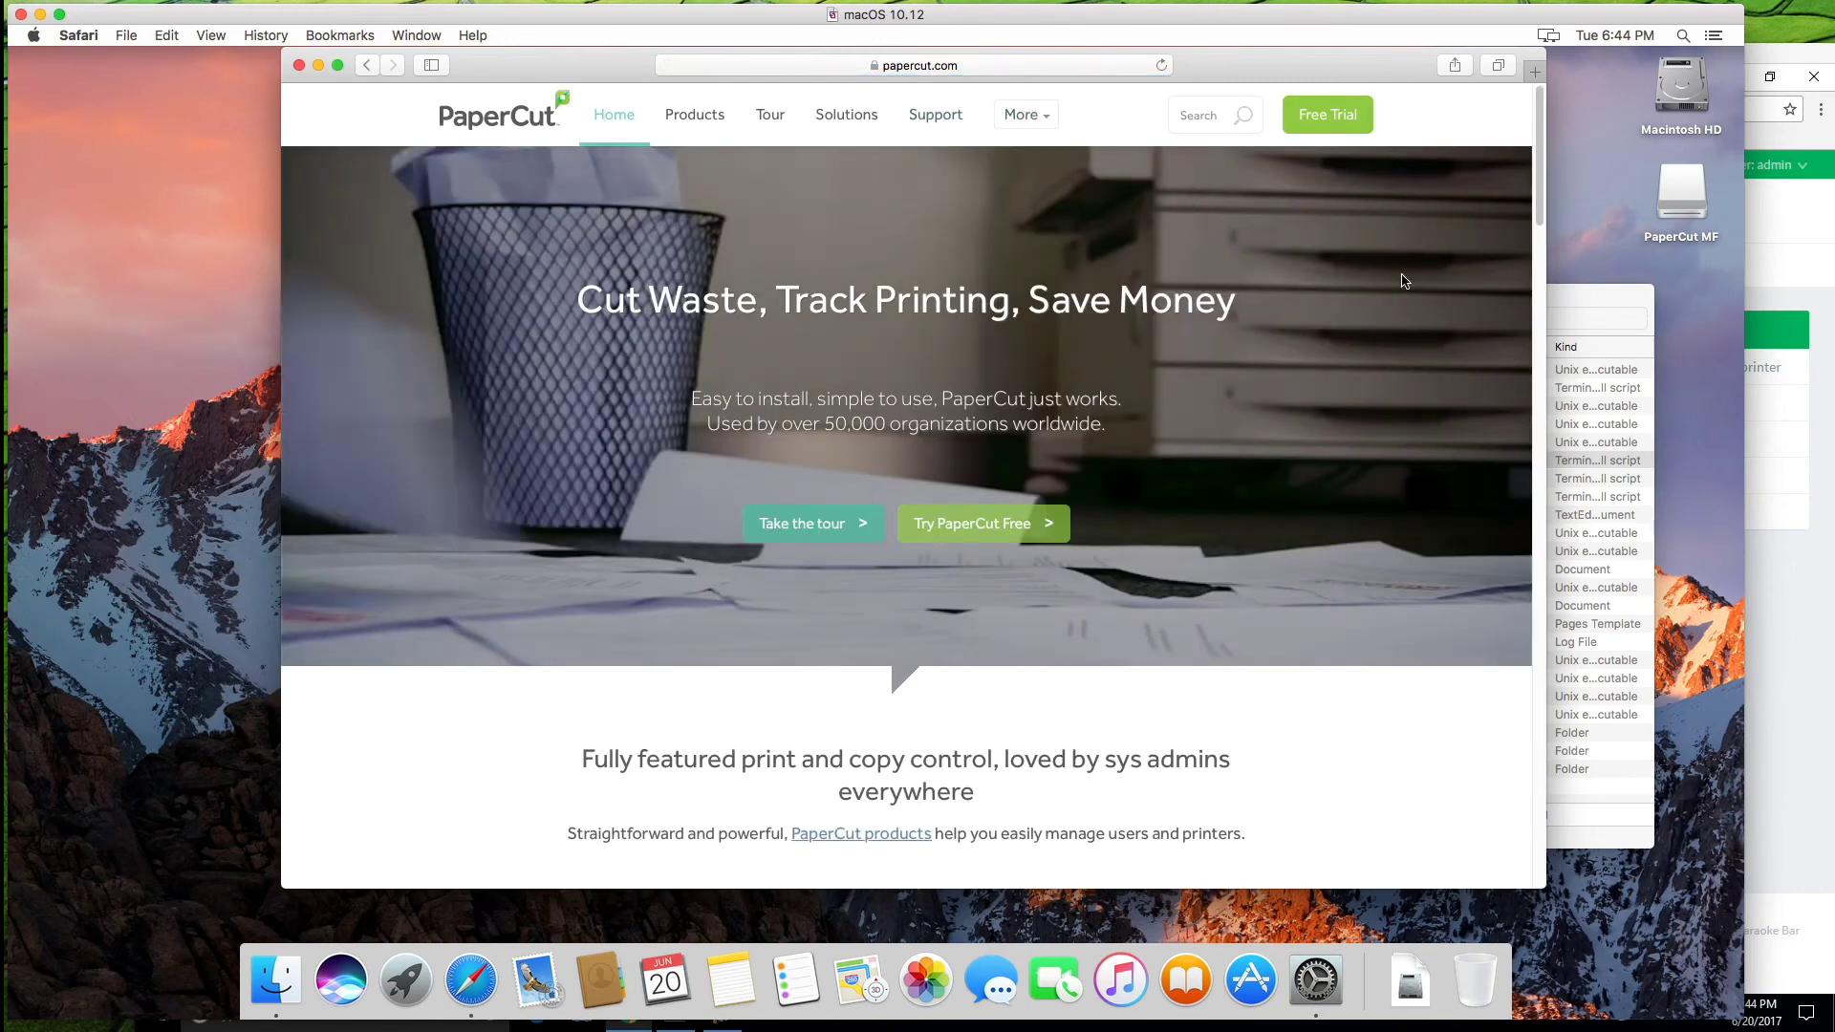
key("super+p")
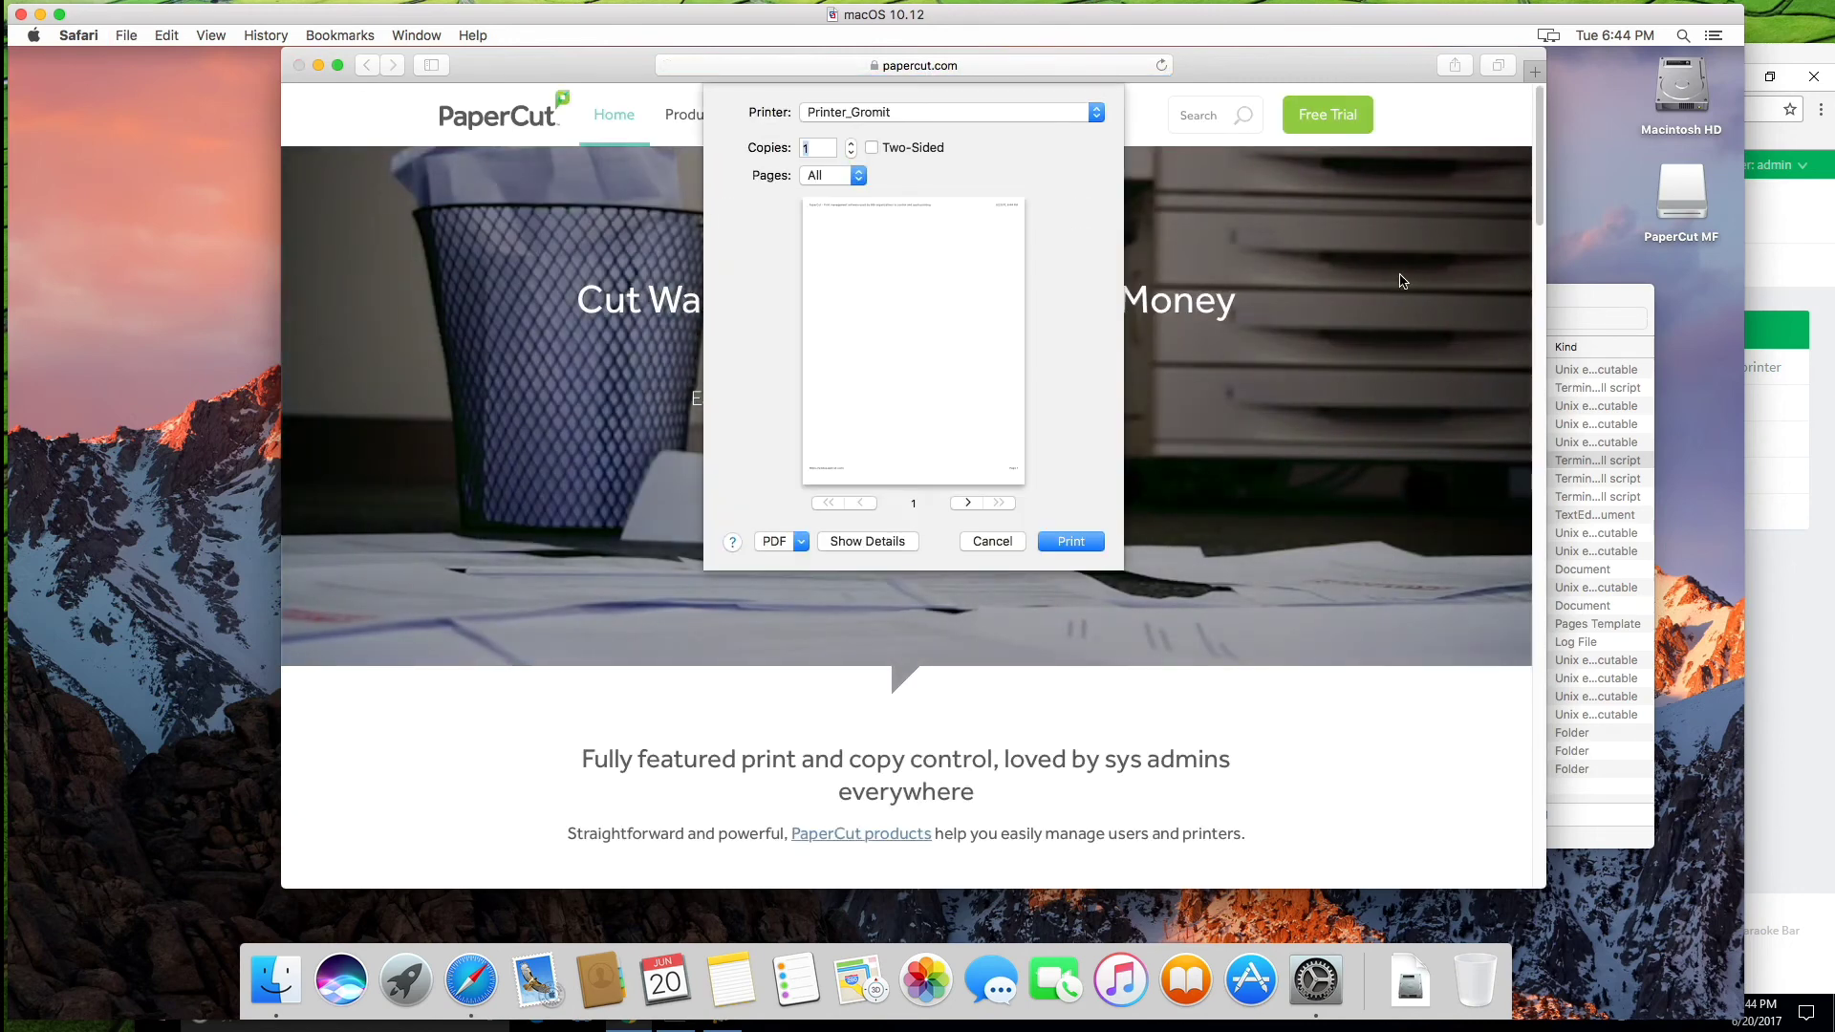
left_click(1014, 109)
left_click(989, 132)
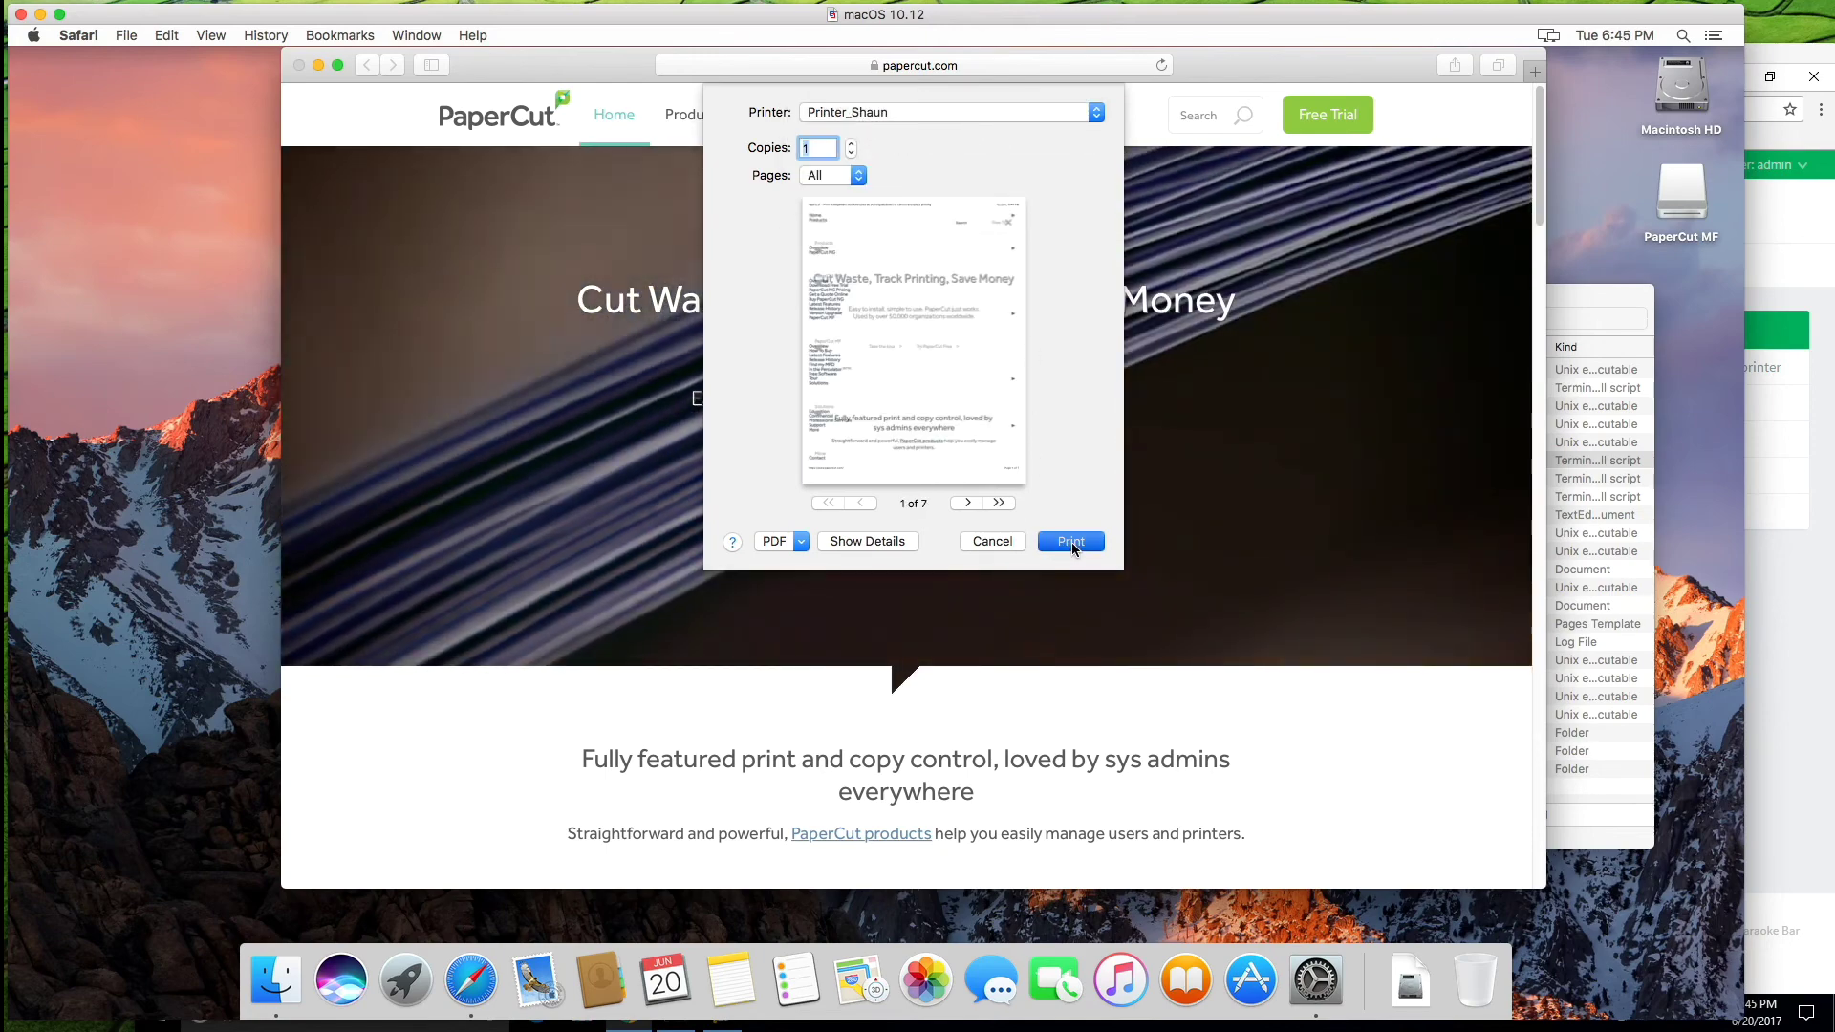
left_click(1071, 542)
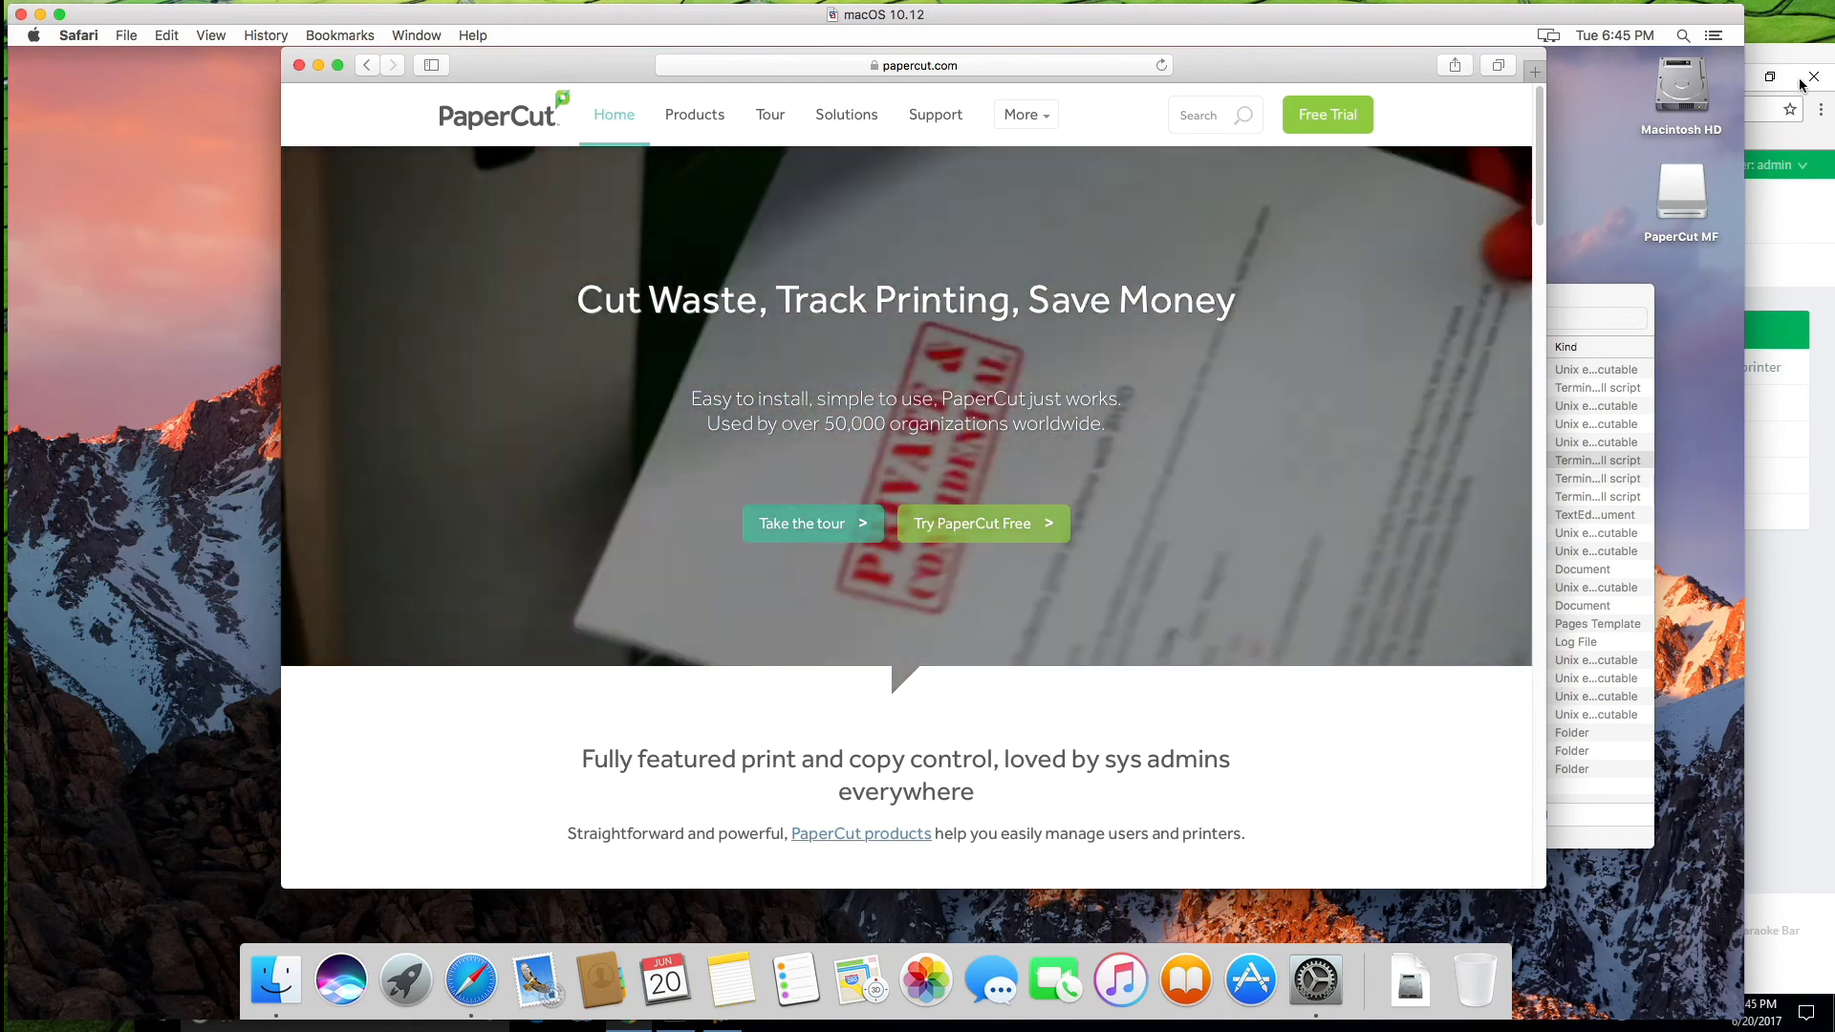
Step: Check PaperCut's Job Log for the newest 7-page, $1.25 job on 62ww.local\Printer_Shaun
left_click(1782, 50)
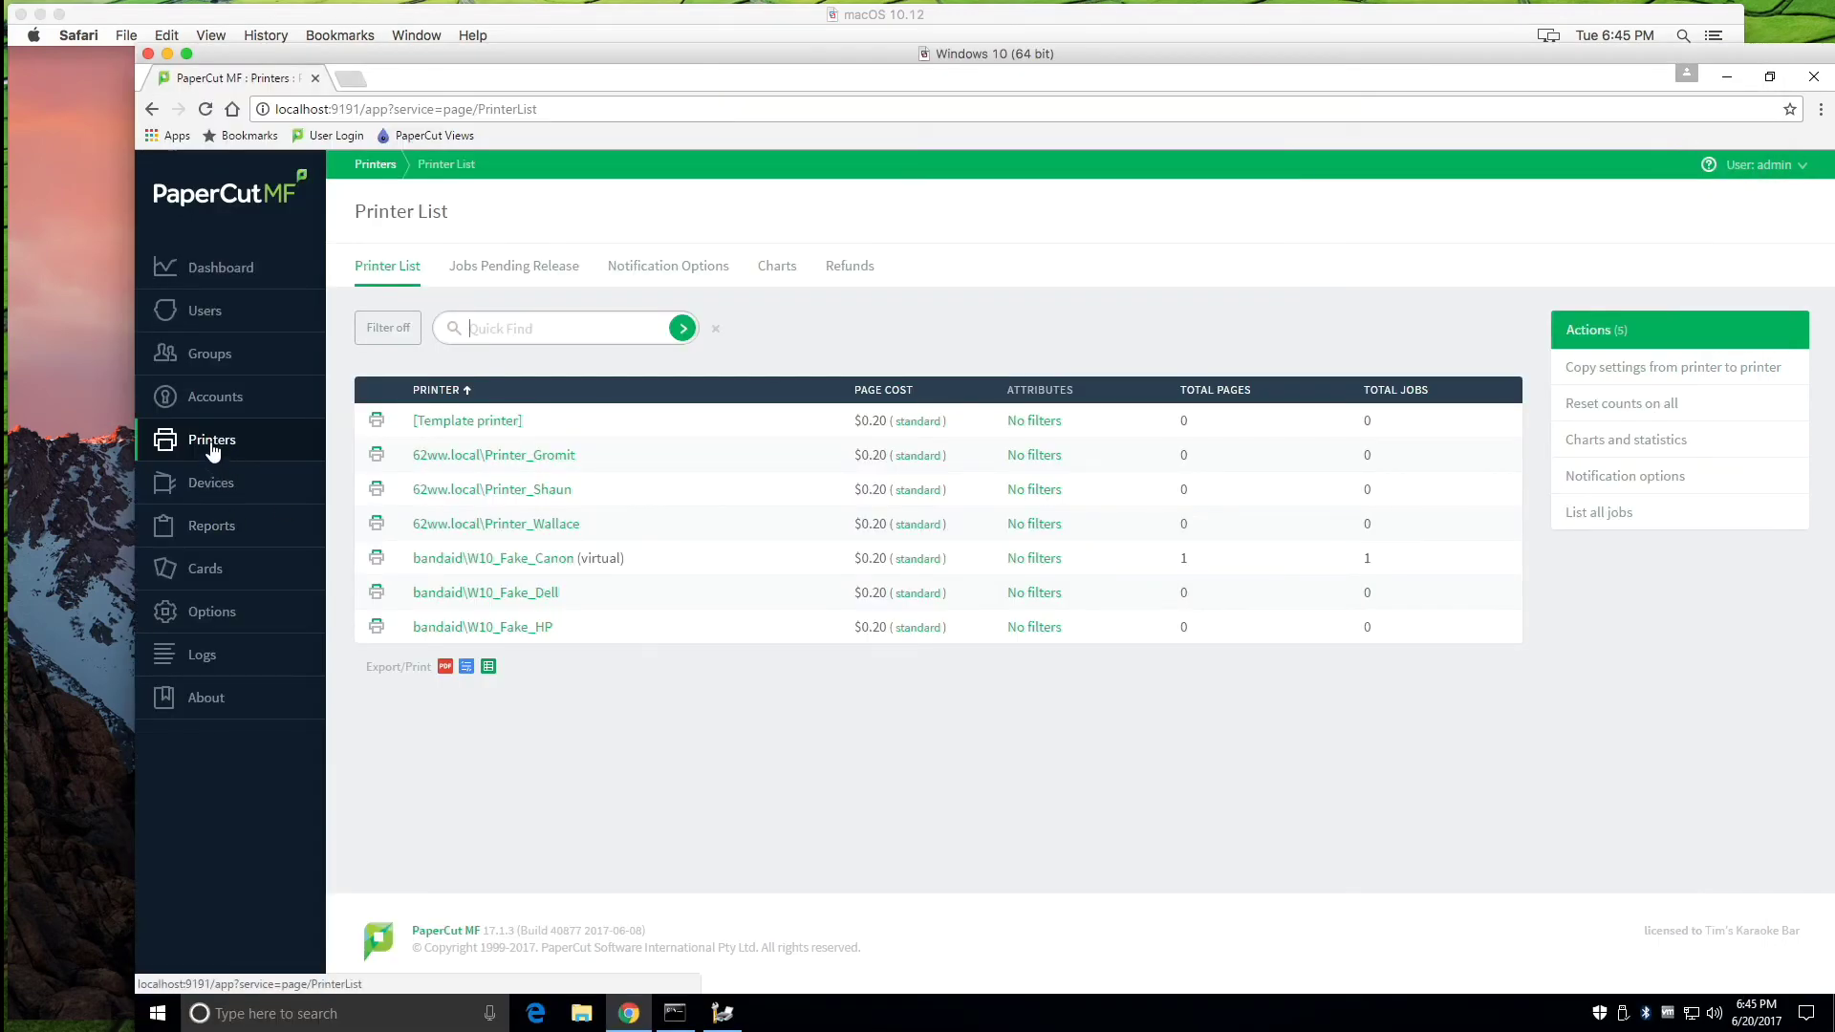
left_click(204, 658)
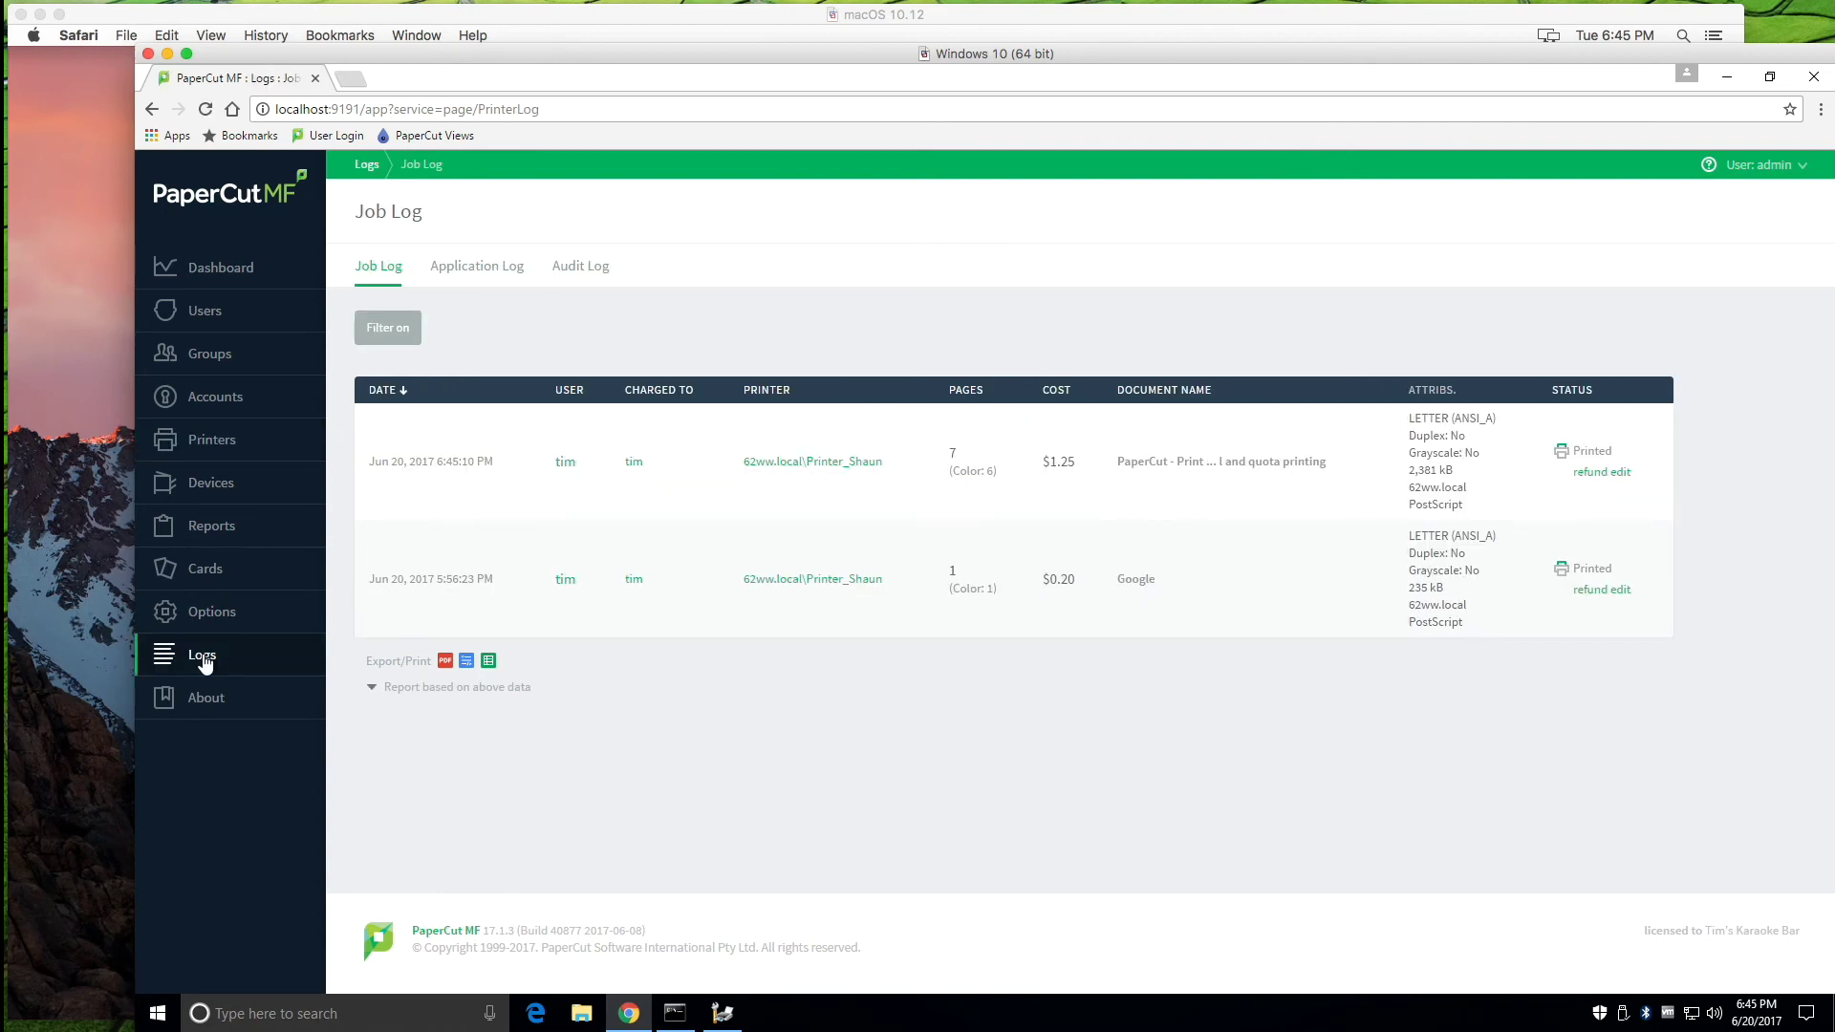
triple_click(392, 461)
left_click(582, 482)
left_click_drag(1120, 464, 1332, 463)
left_click(1323, 500)
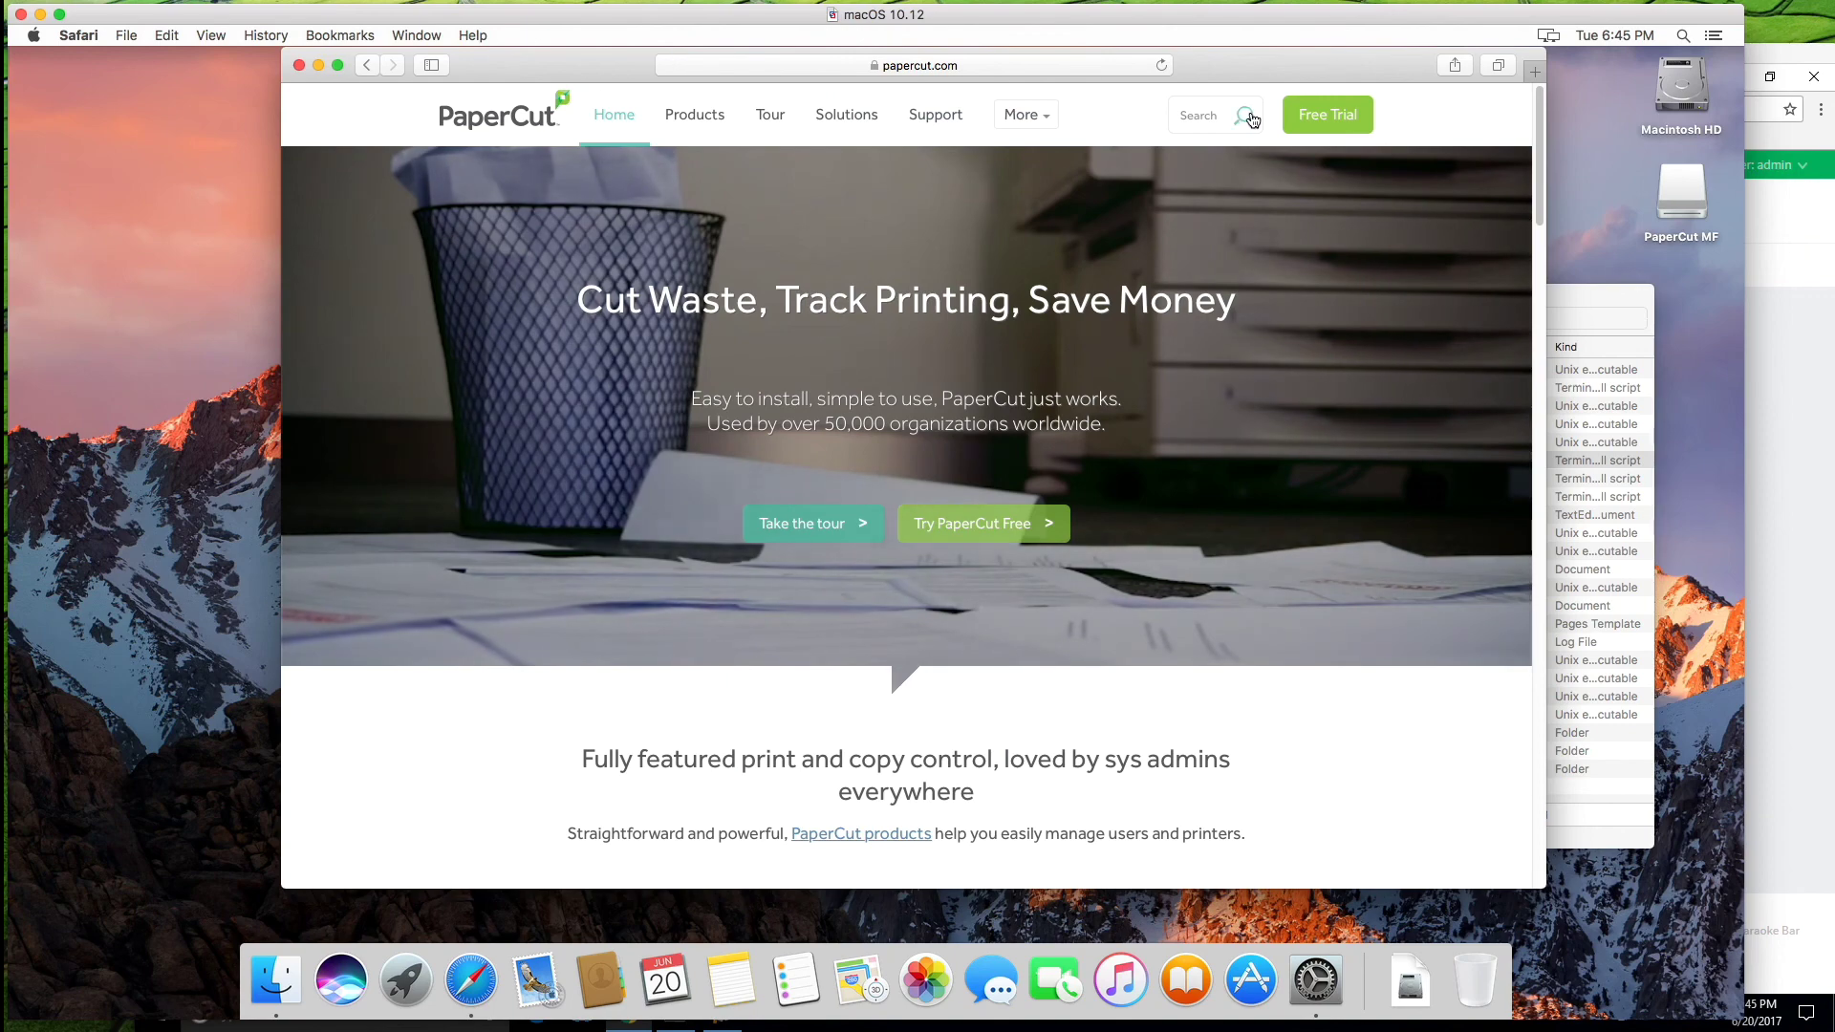
Step: Search papercut.com for 'install secondary server'
left_click(1198, 114)
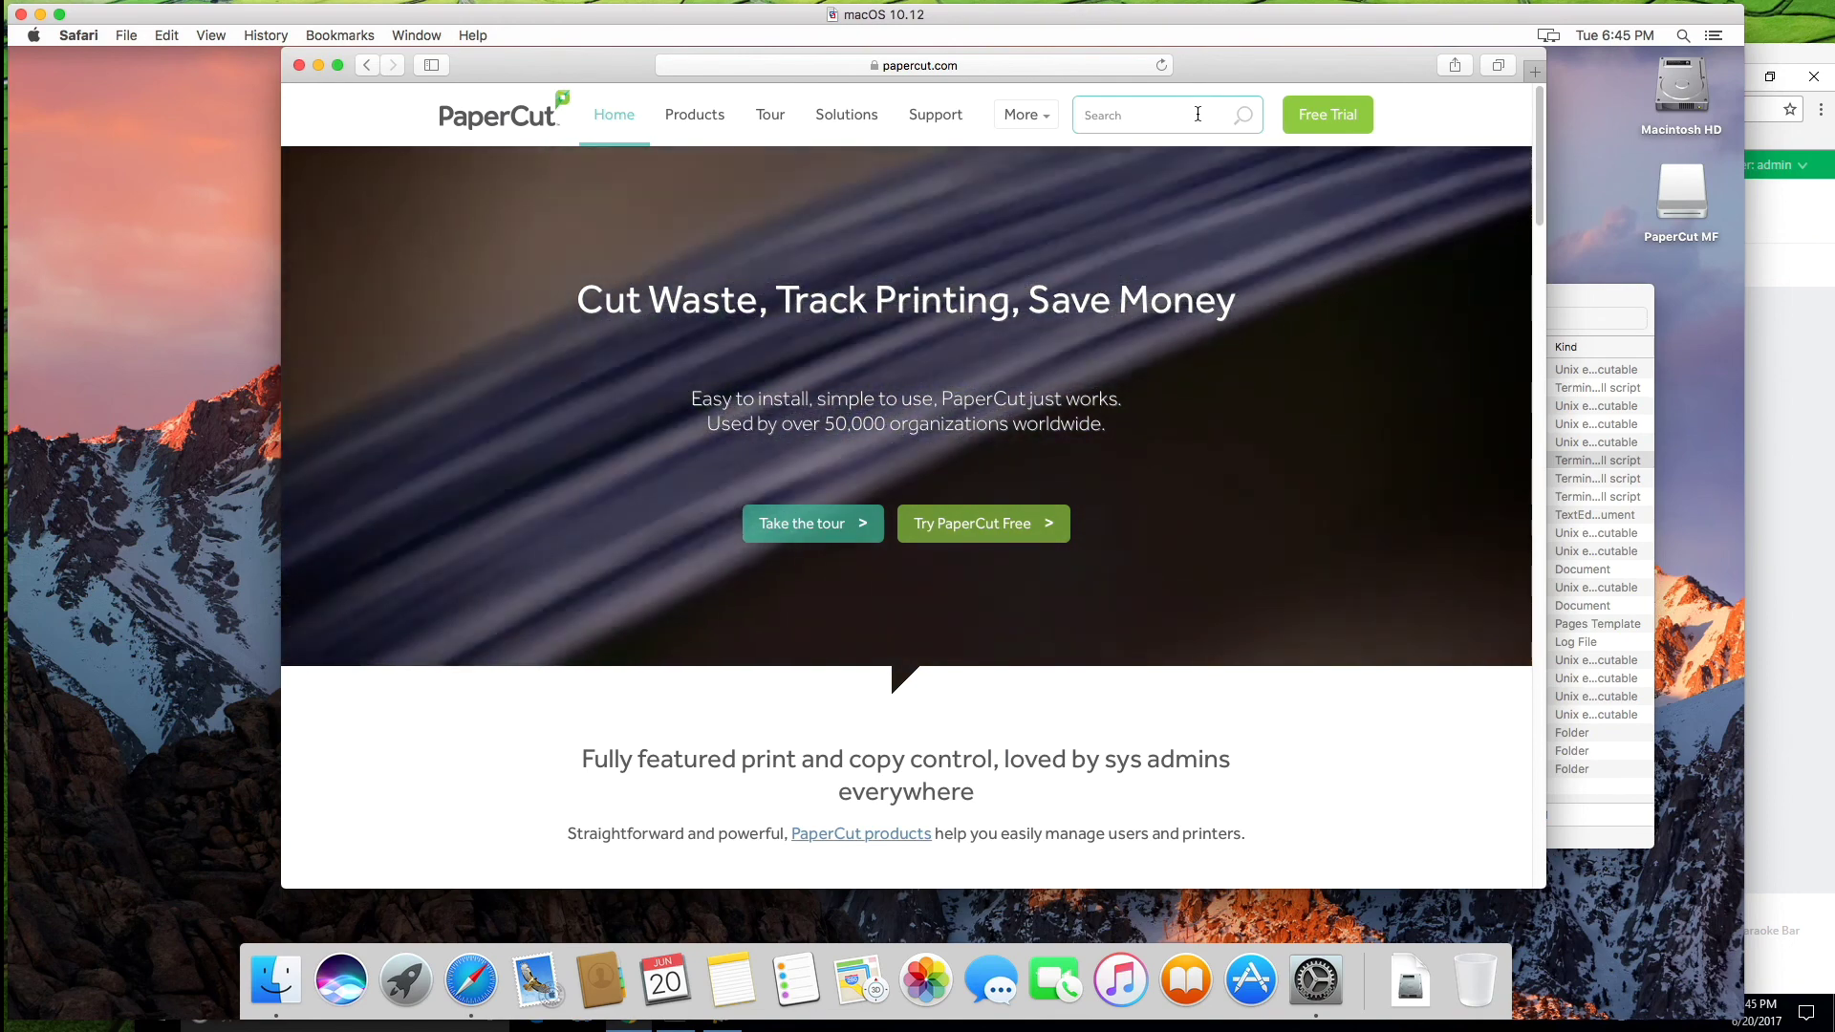
left_click(1197, 113)
type("install ")
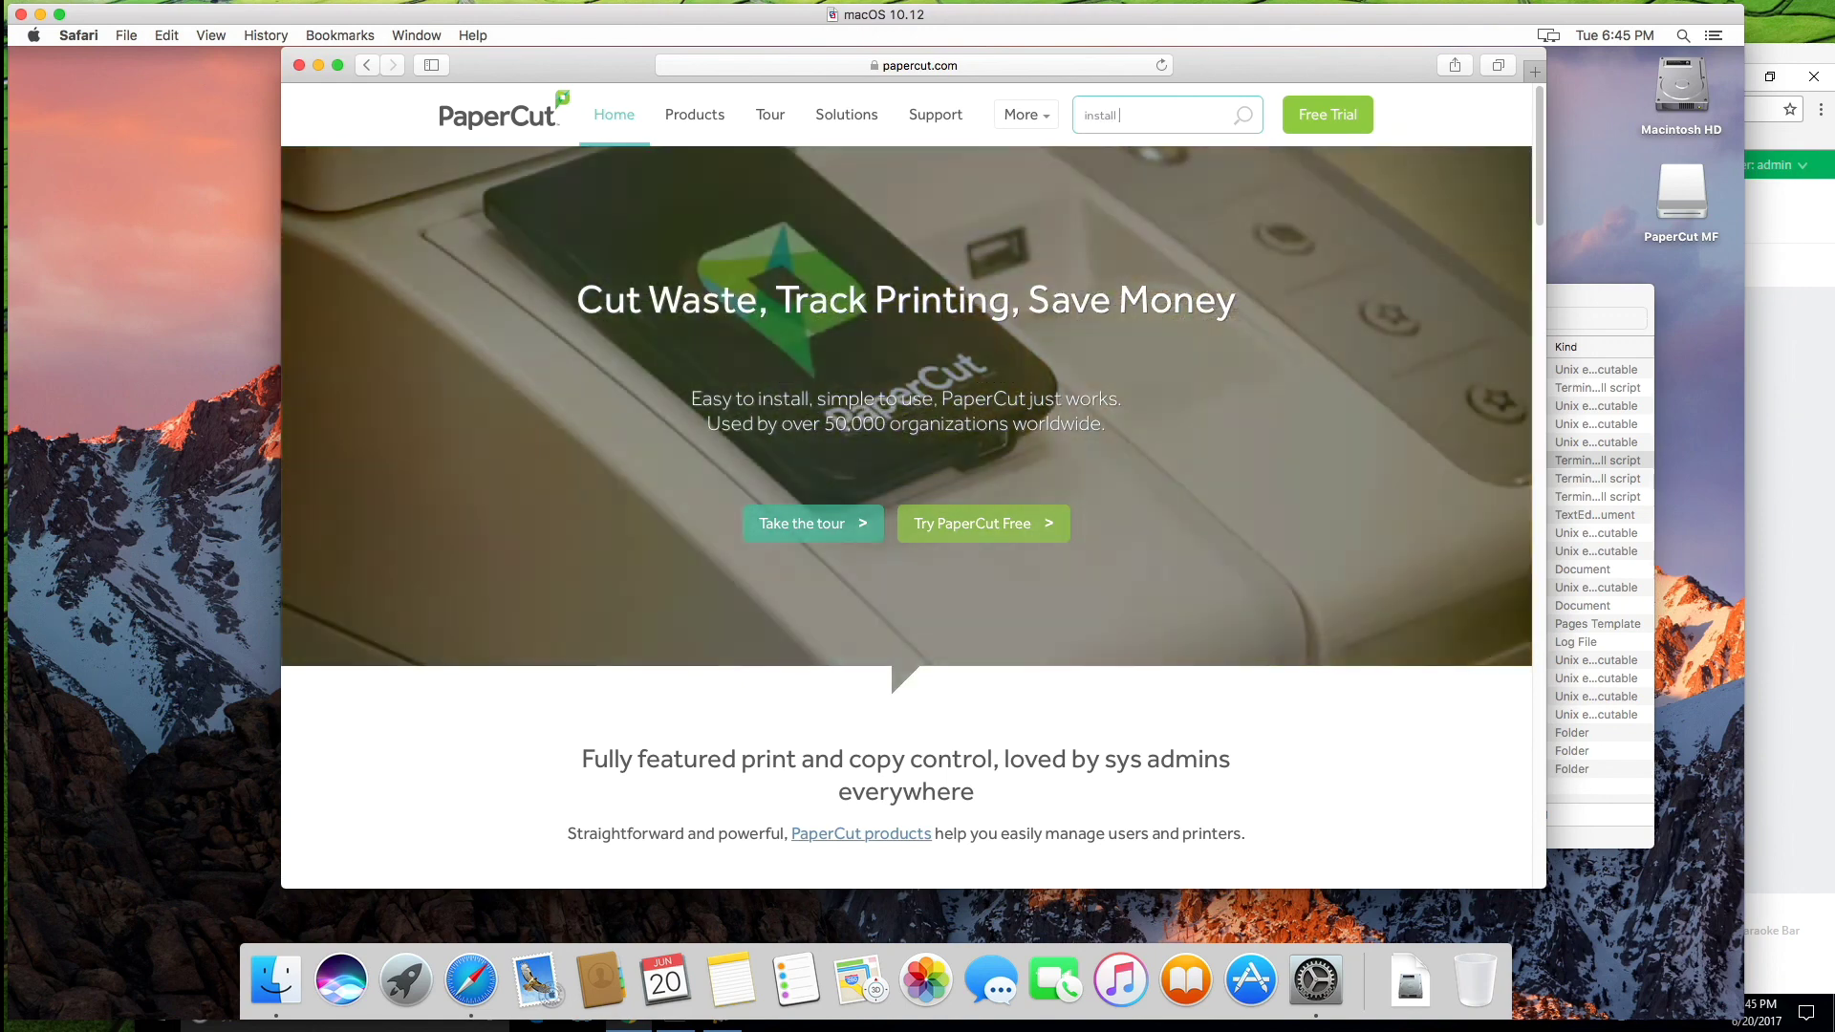
type("secondary server")
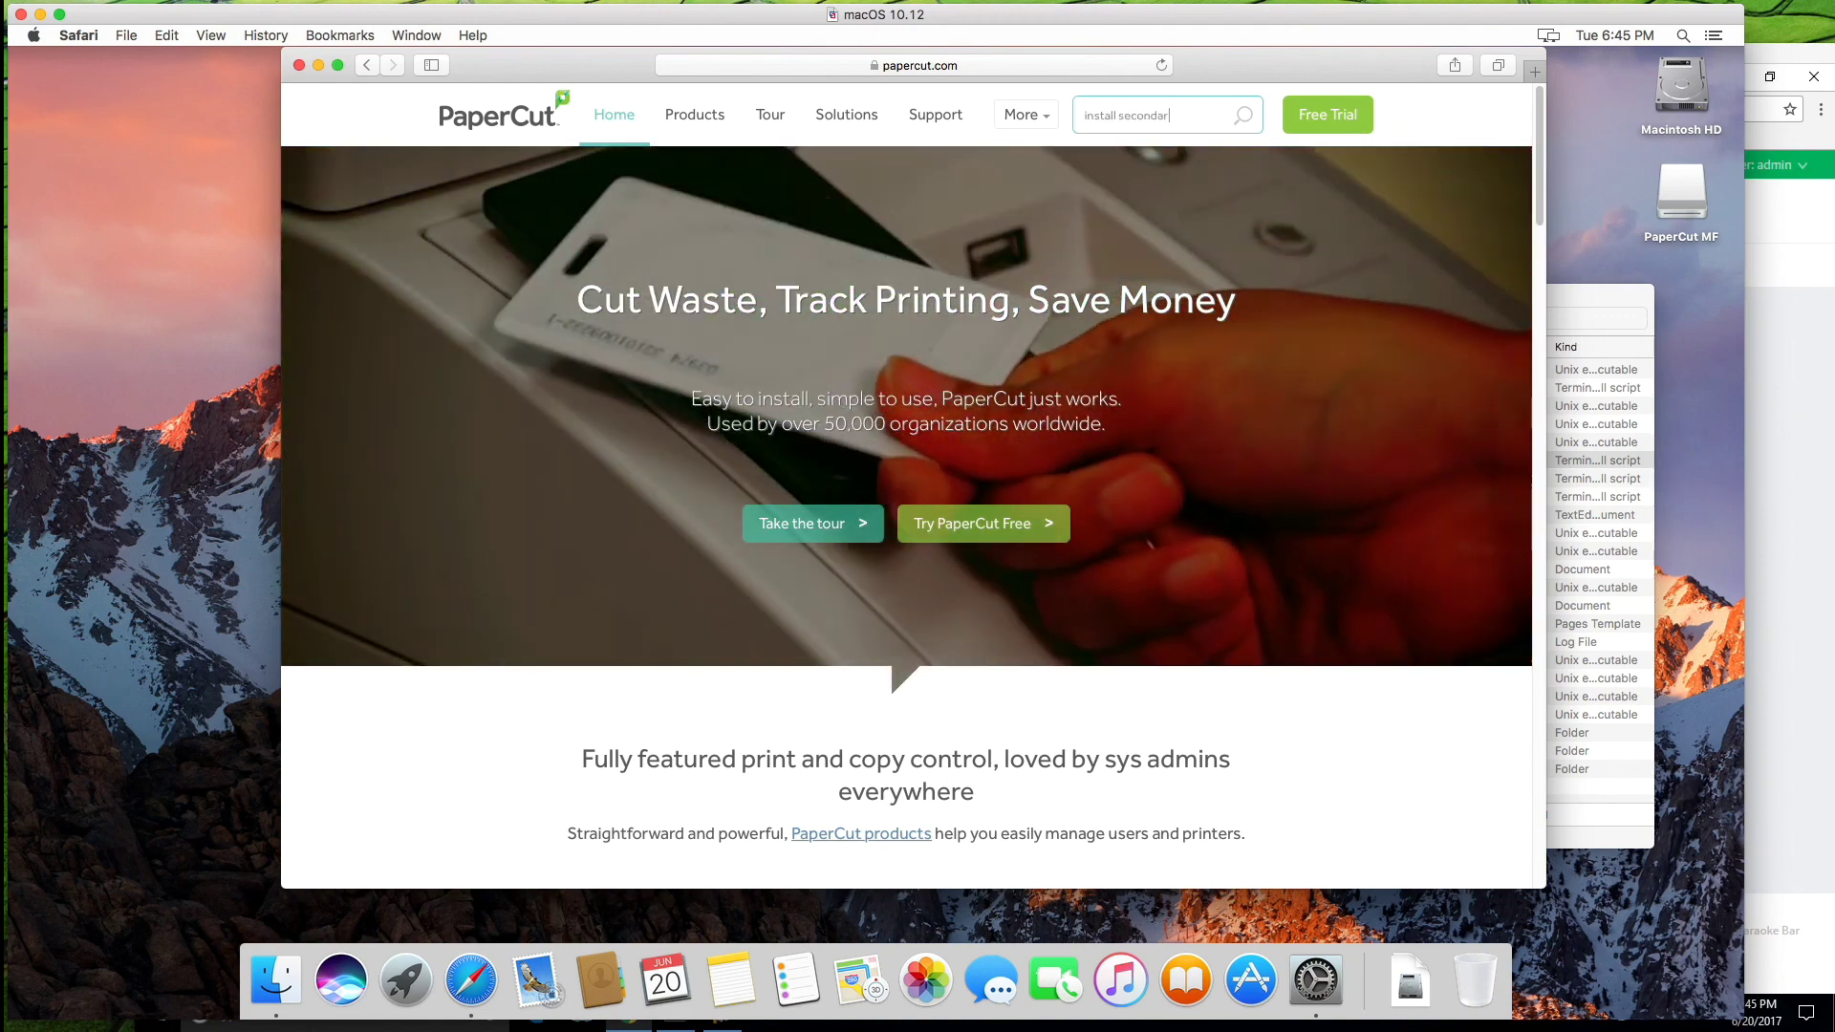
key("Return")
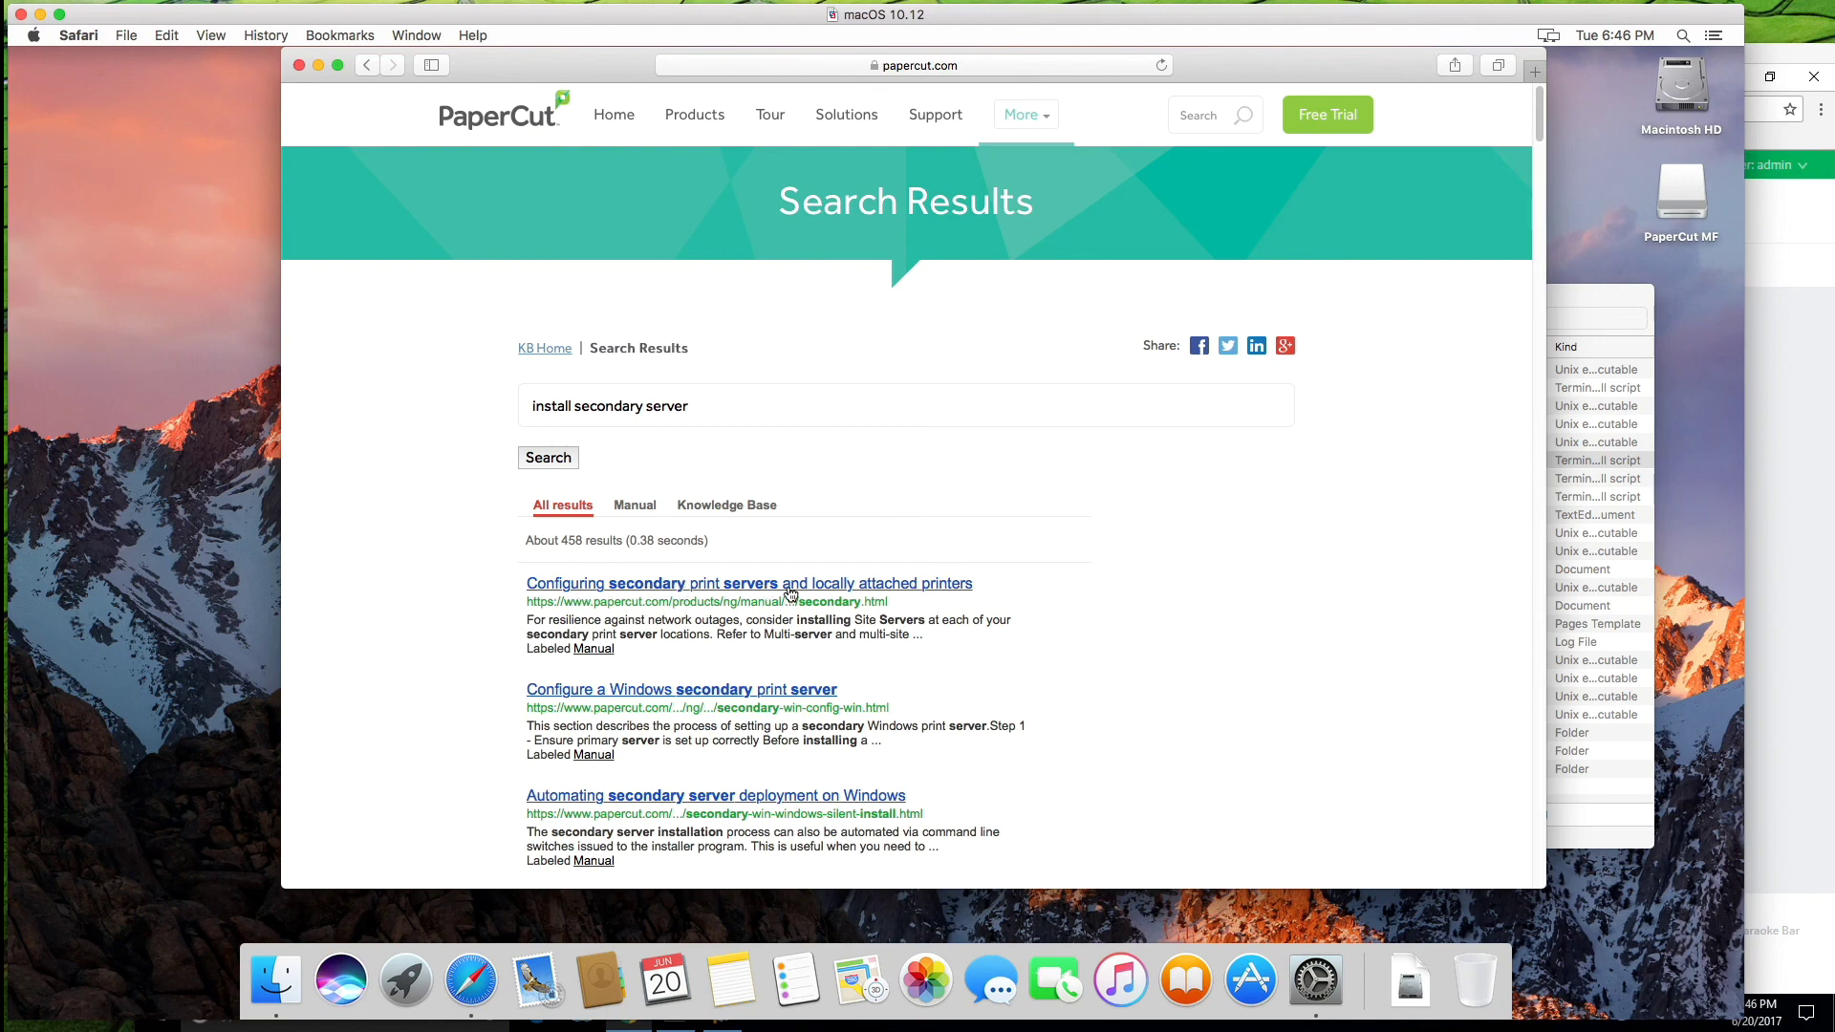
Step: Open the secondary print servers manual page, then its Macintosh secondary print server section
left_click(778, 592)
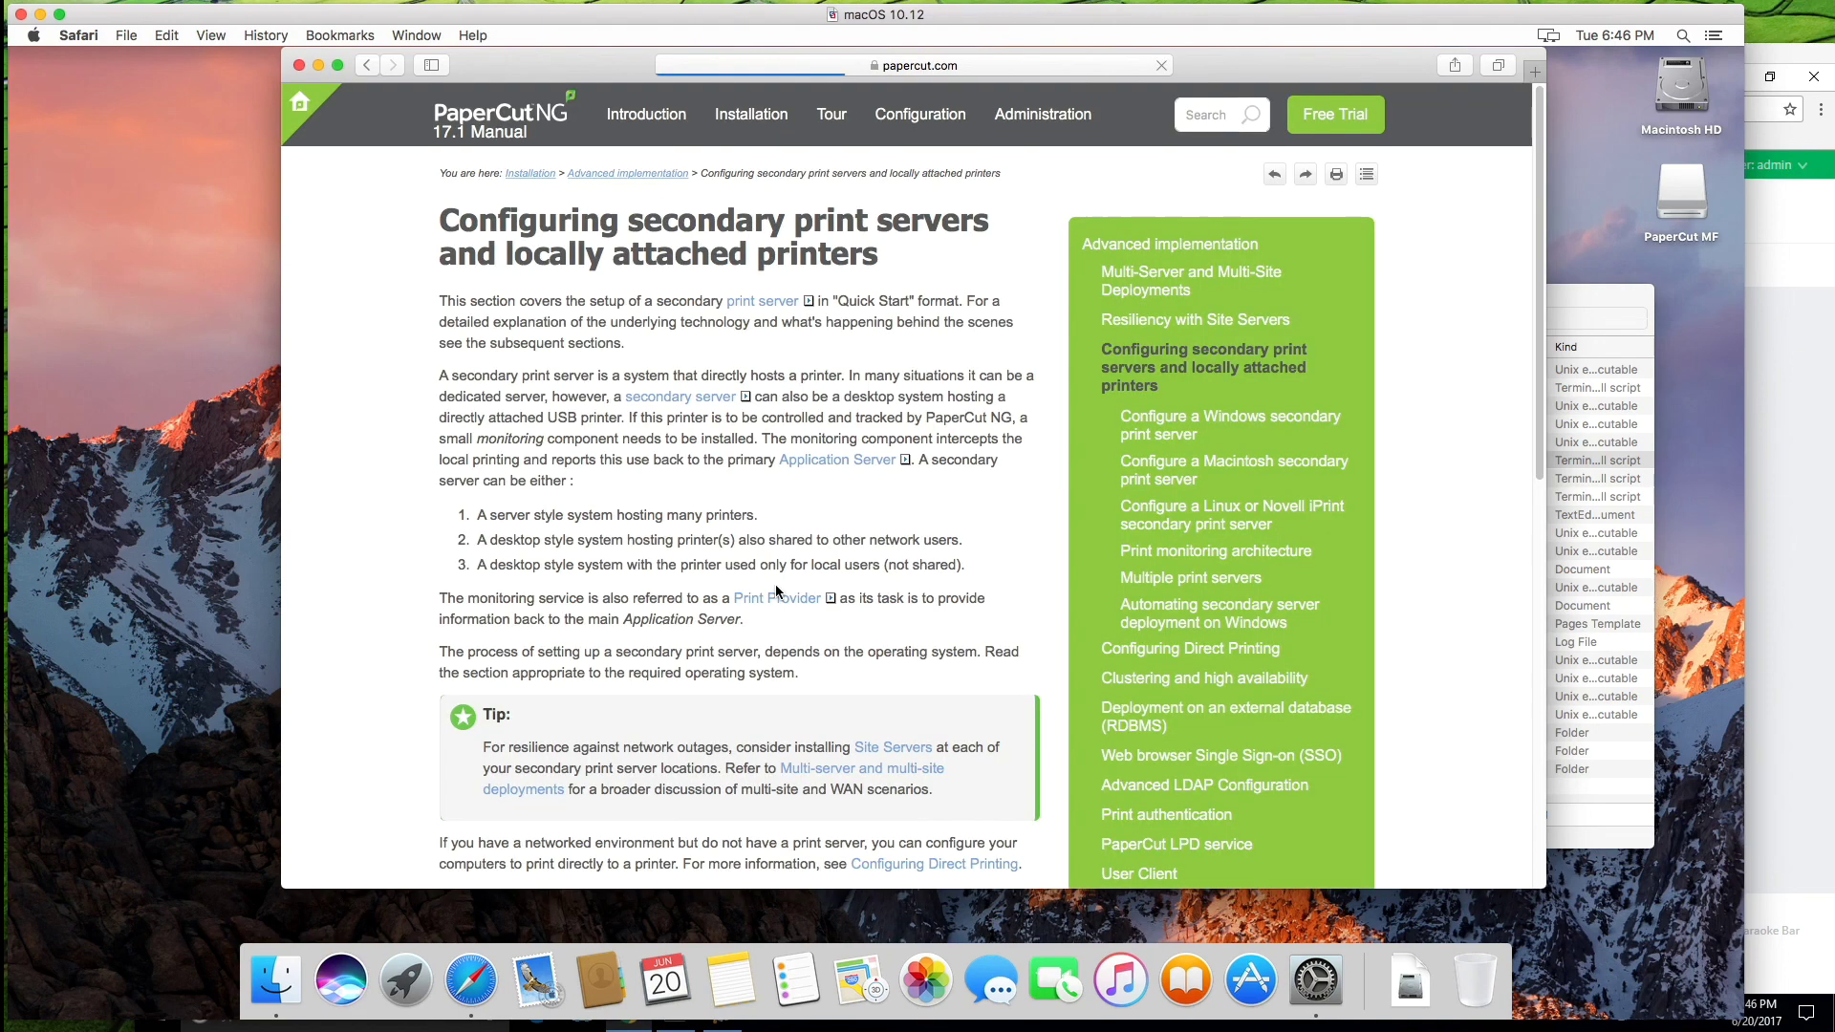
scroll(776, 591, "down", 5)
scroll(777, 591, "up", 5)
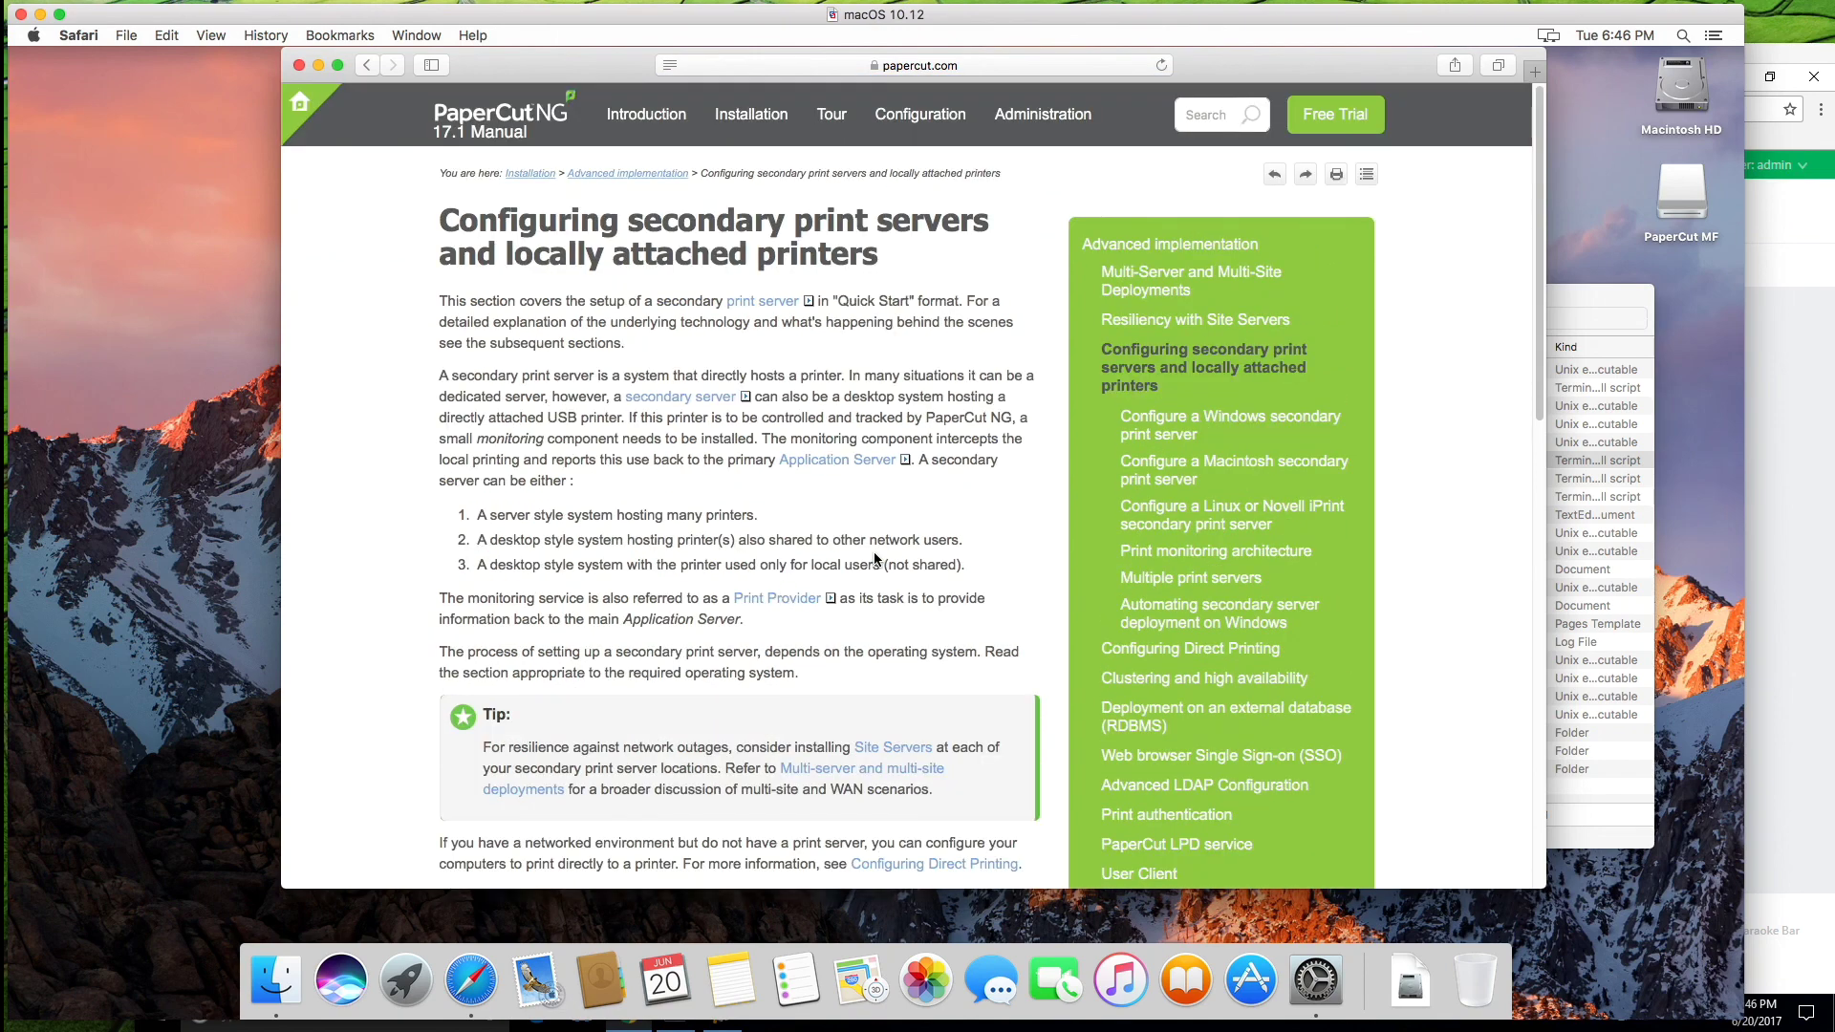
left_click(1161, 473)
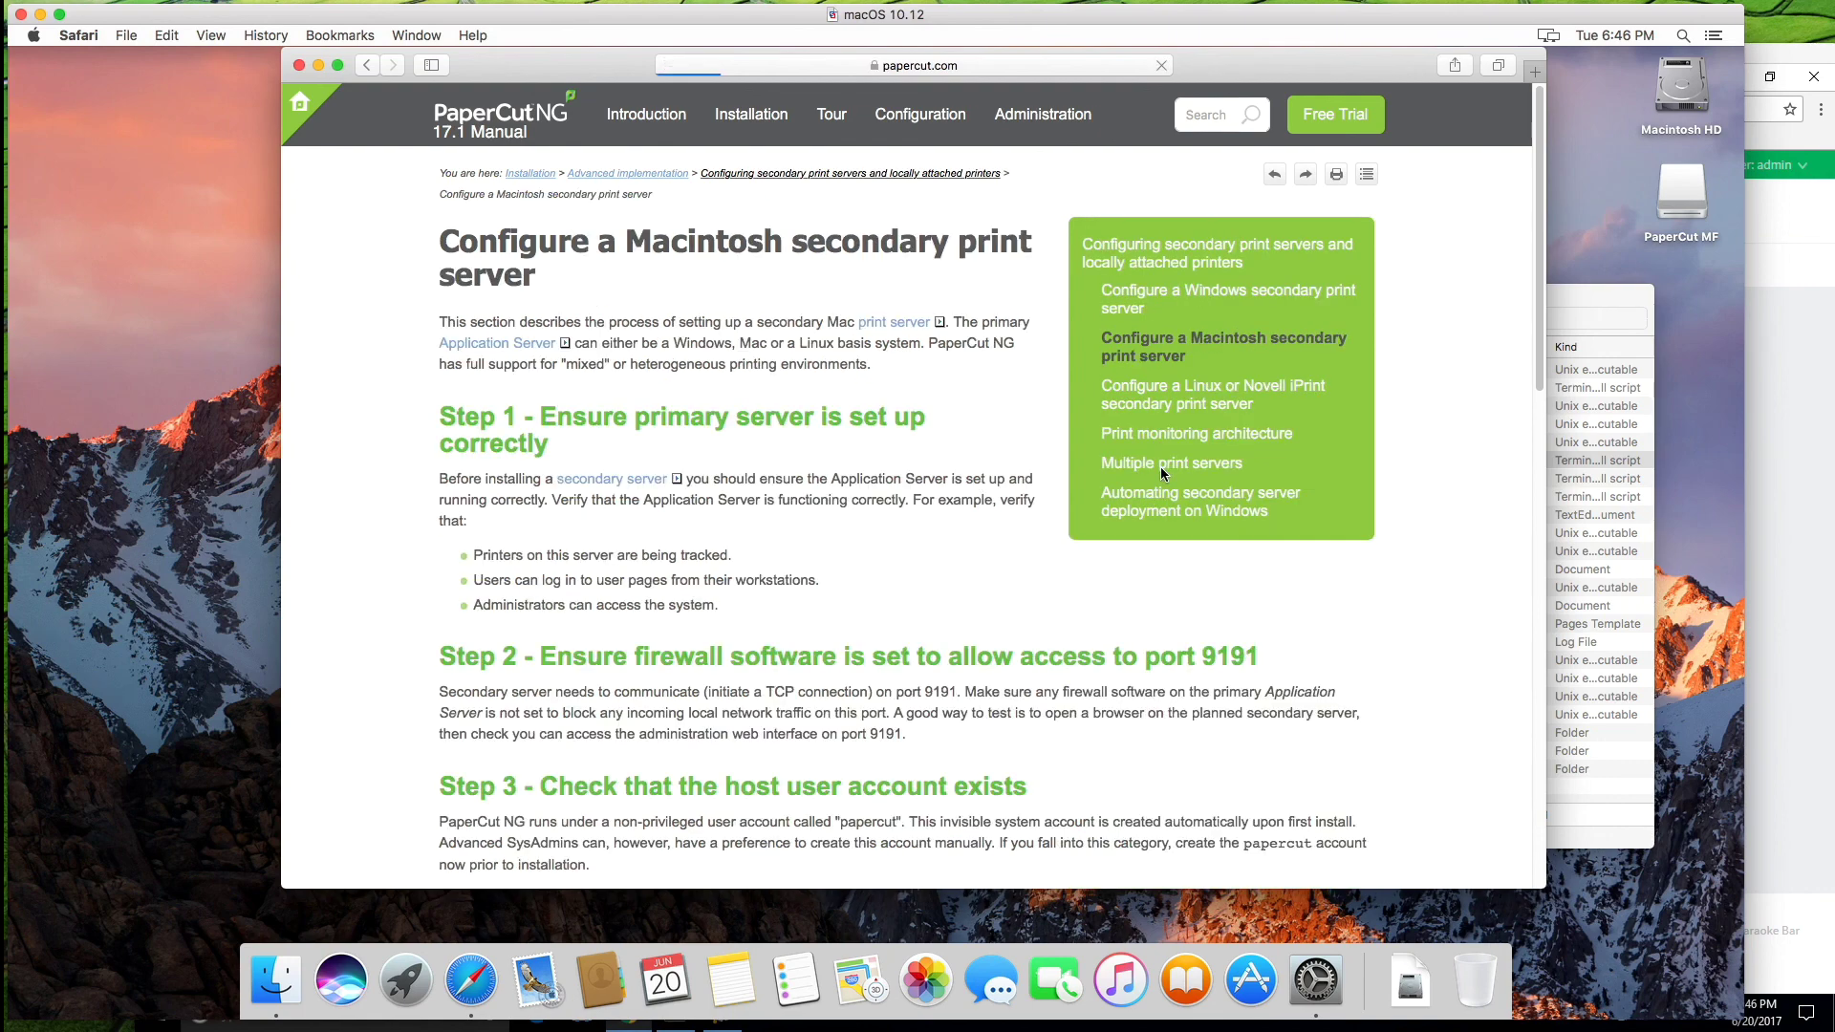
scroll(1372, 625, "down", 10)
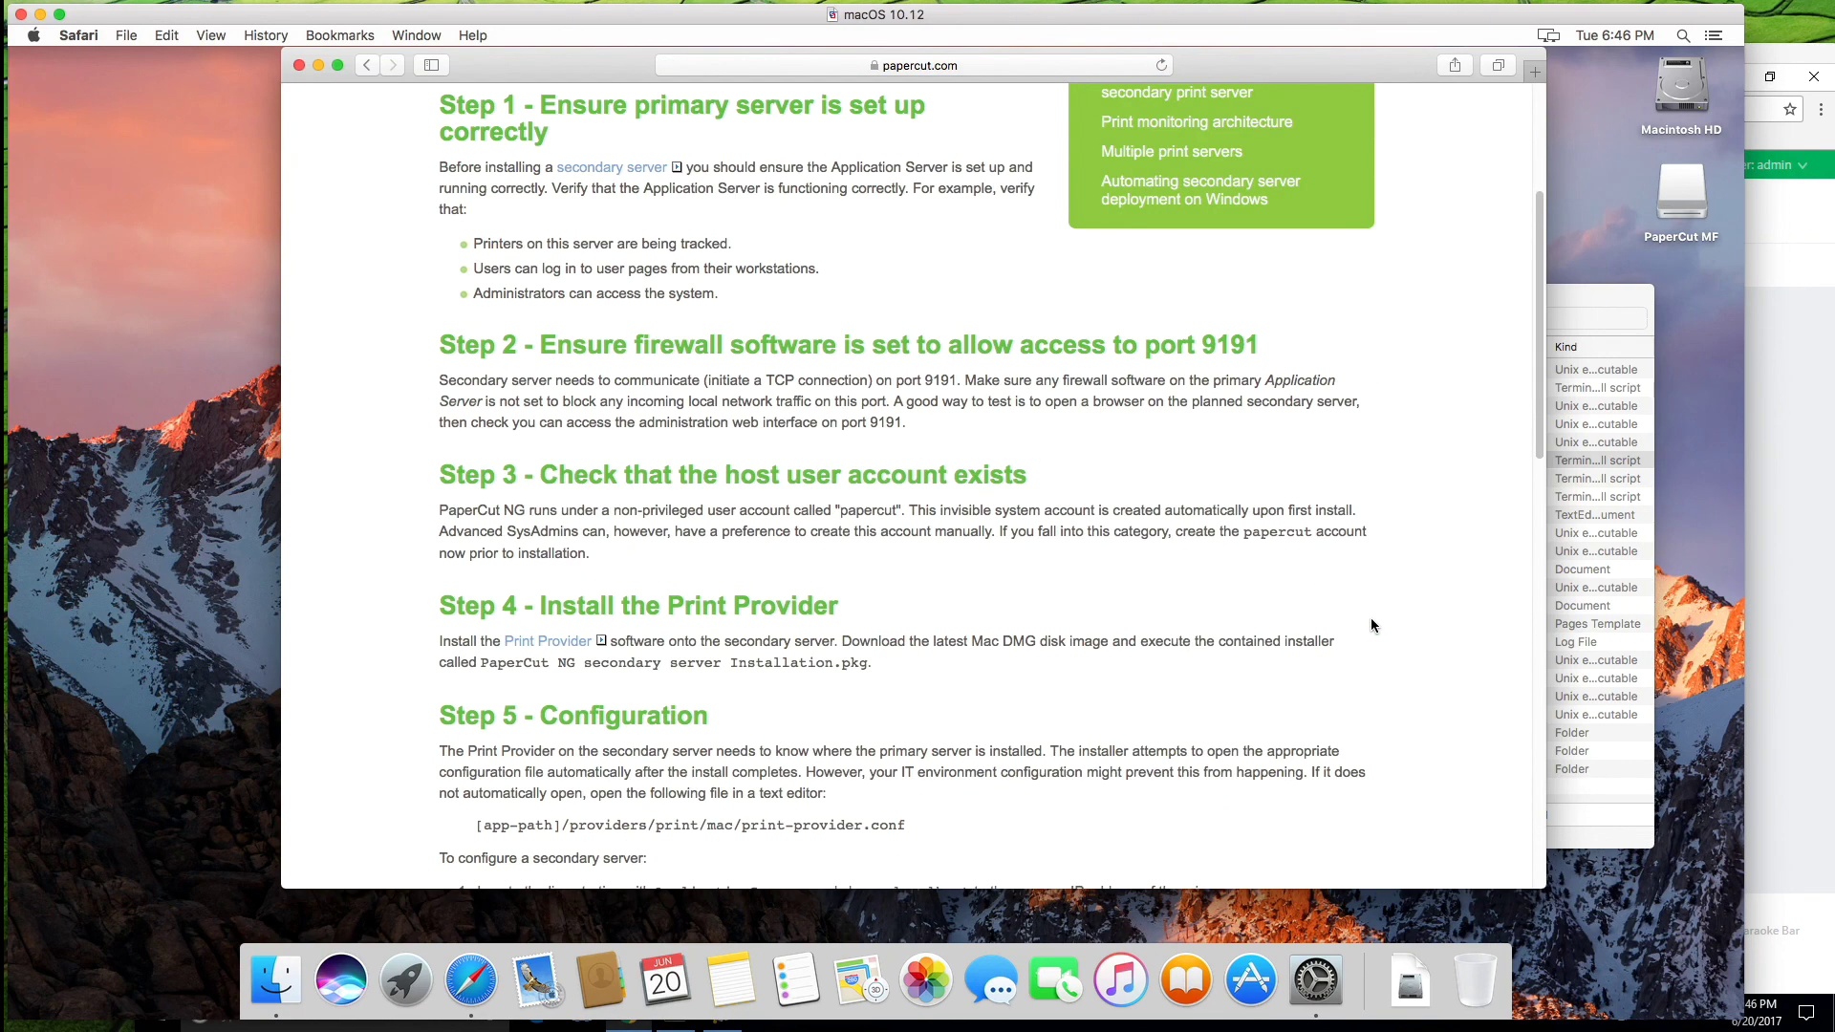
scroll(1371, 626, "up", 10)
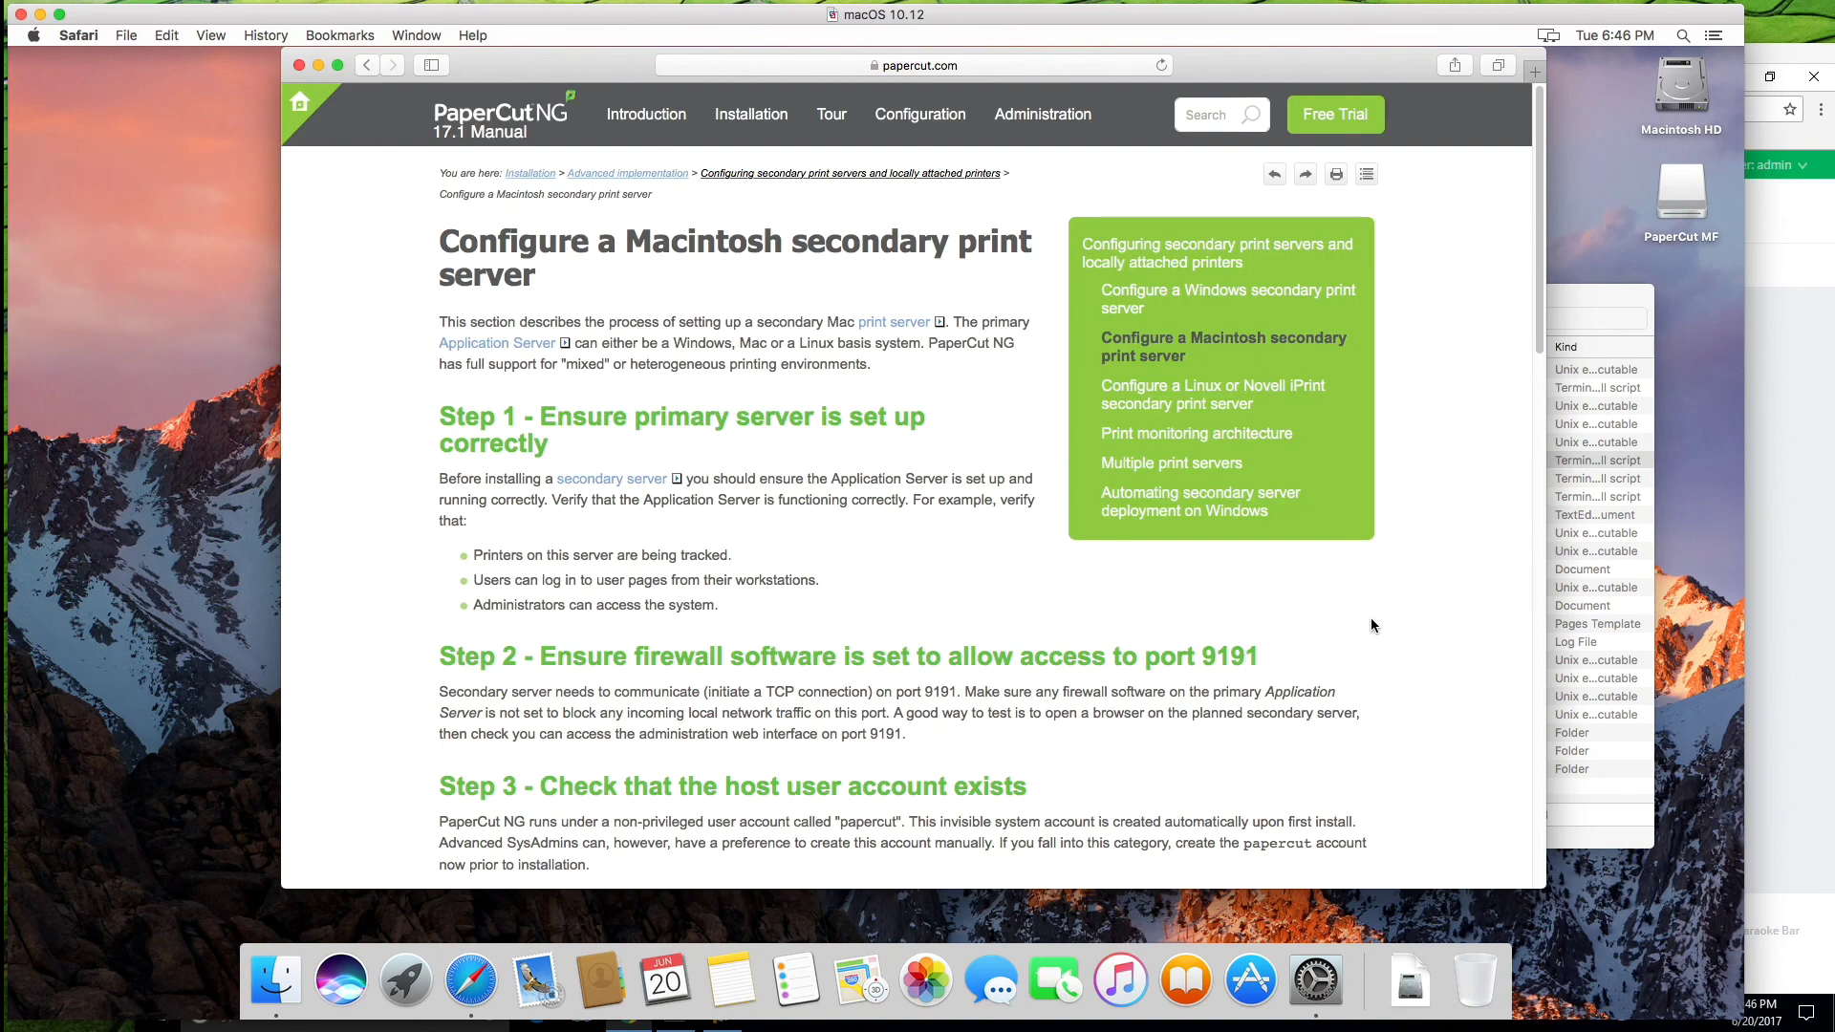